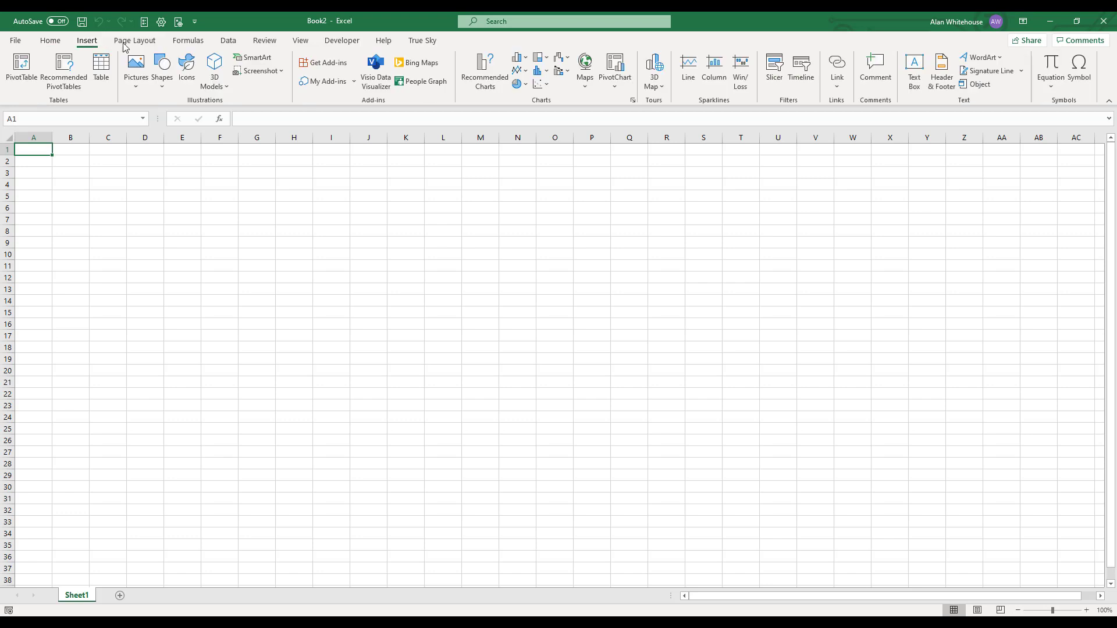
# Set the True Sky add-in's language to English (United States).
pyautogui.click(136, 43)
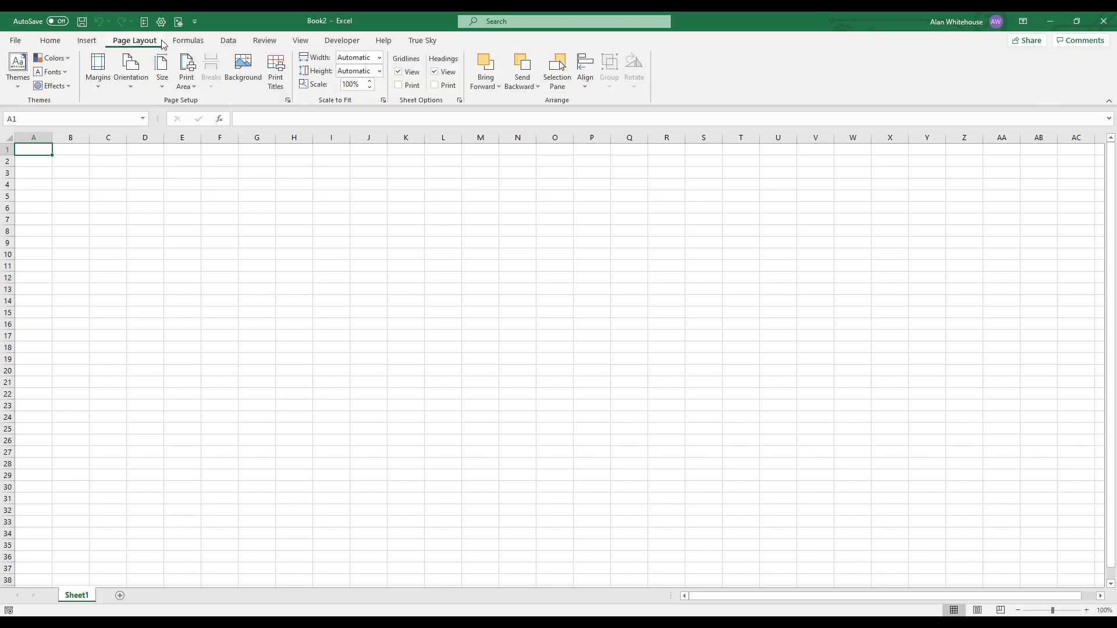
pyautogui.click(422, 42)
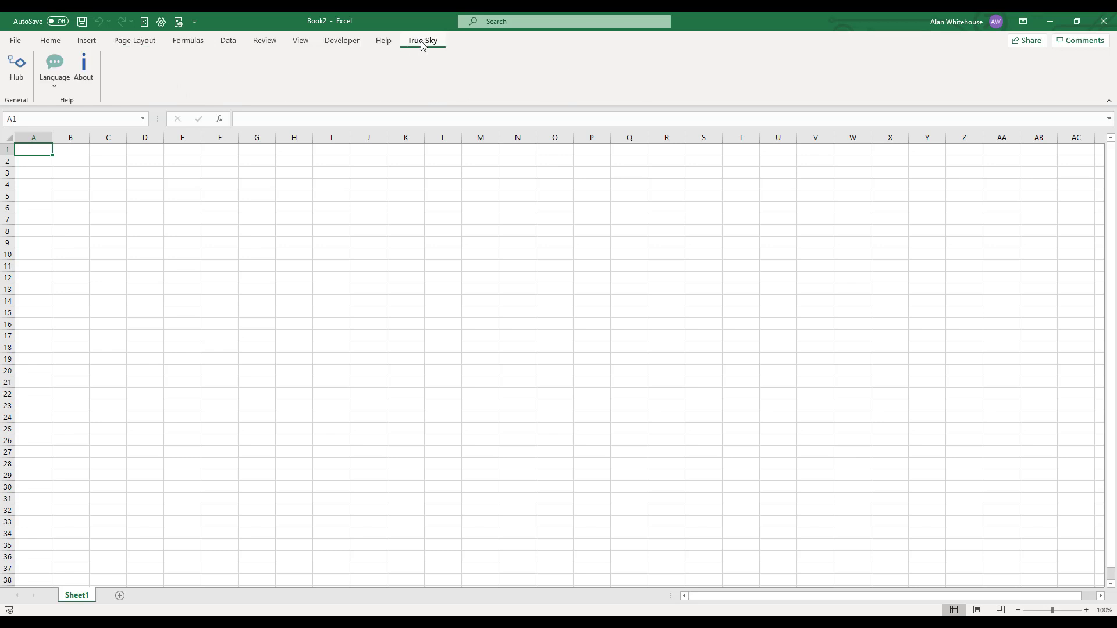
pyautogui.click(56, 83)
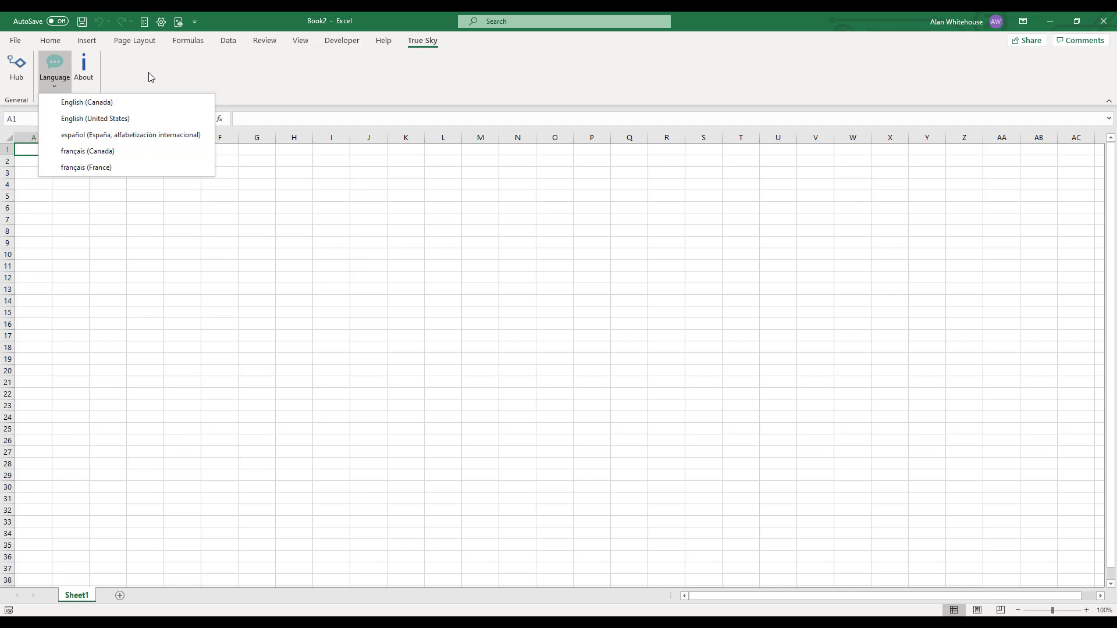
pyautogui.click(100, 120)
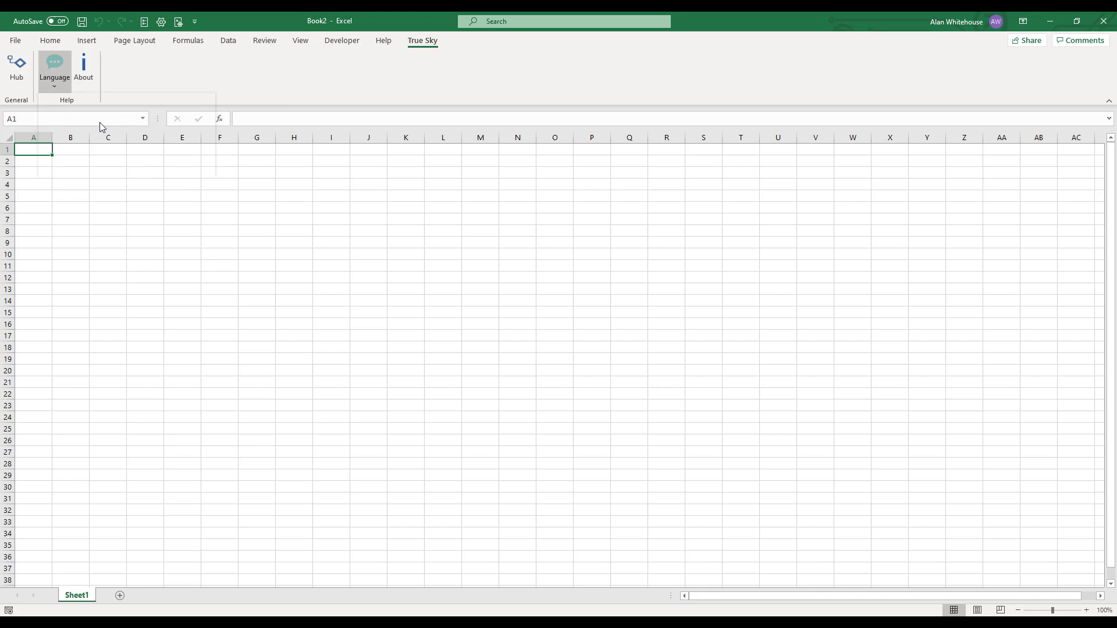
# Open the True Sky Hub and expand the Annual Budget Cycle group of assignments.
pyautogui.click(19, 84)
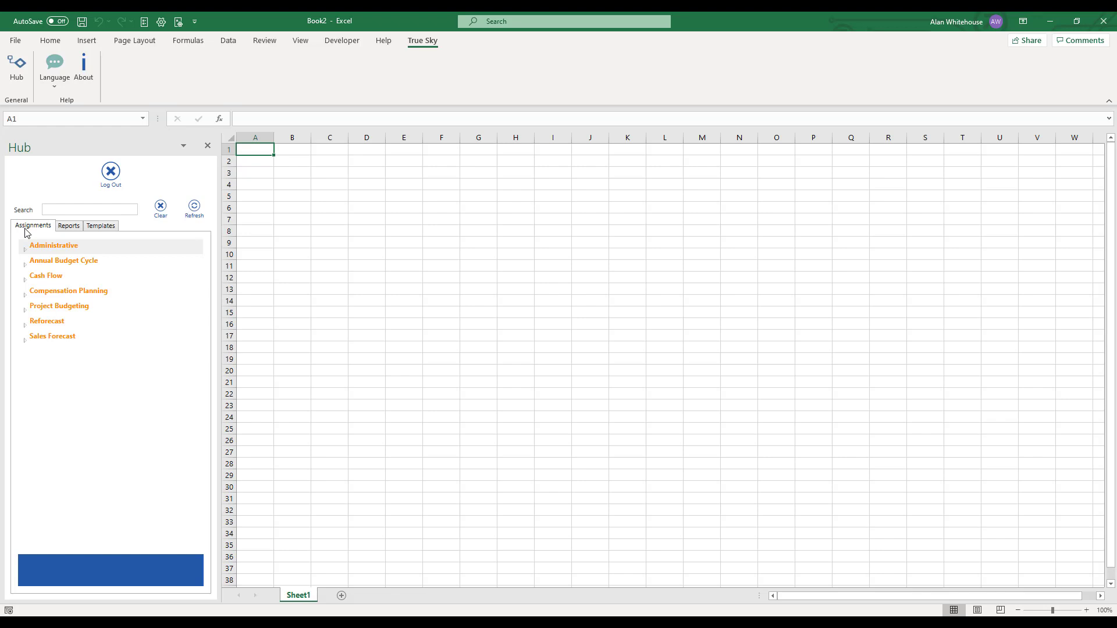
pyautogui.click(68, 228)
pyautogui.click(45, 229)
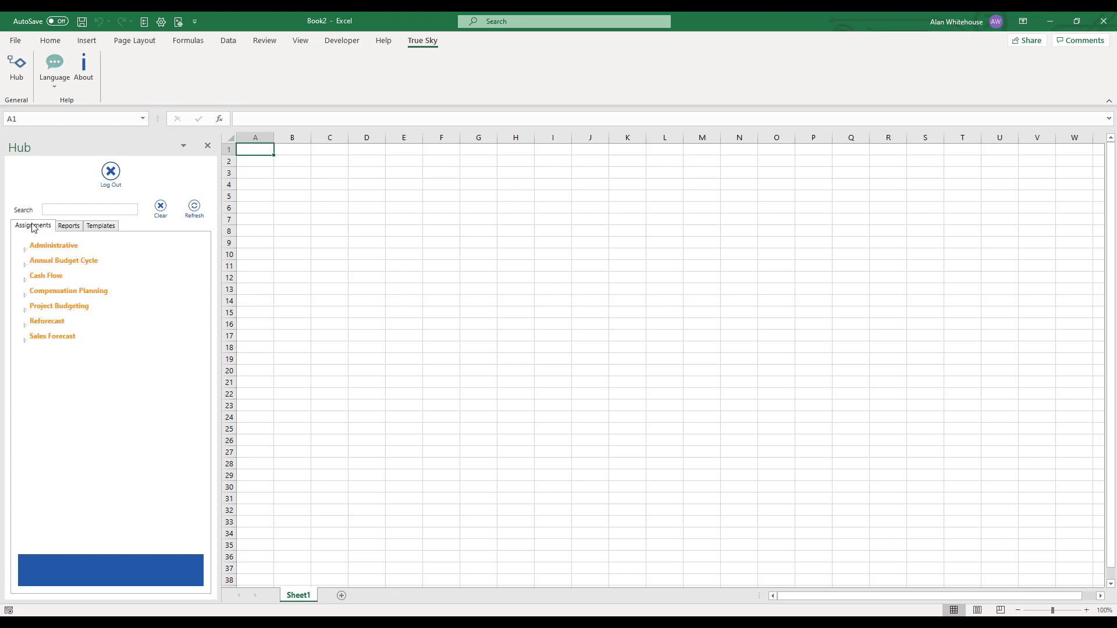
pyautogui.click(25, 266)
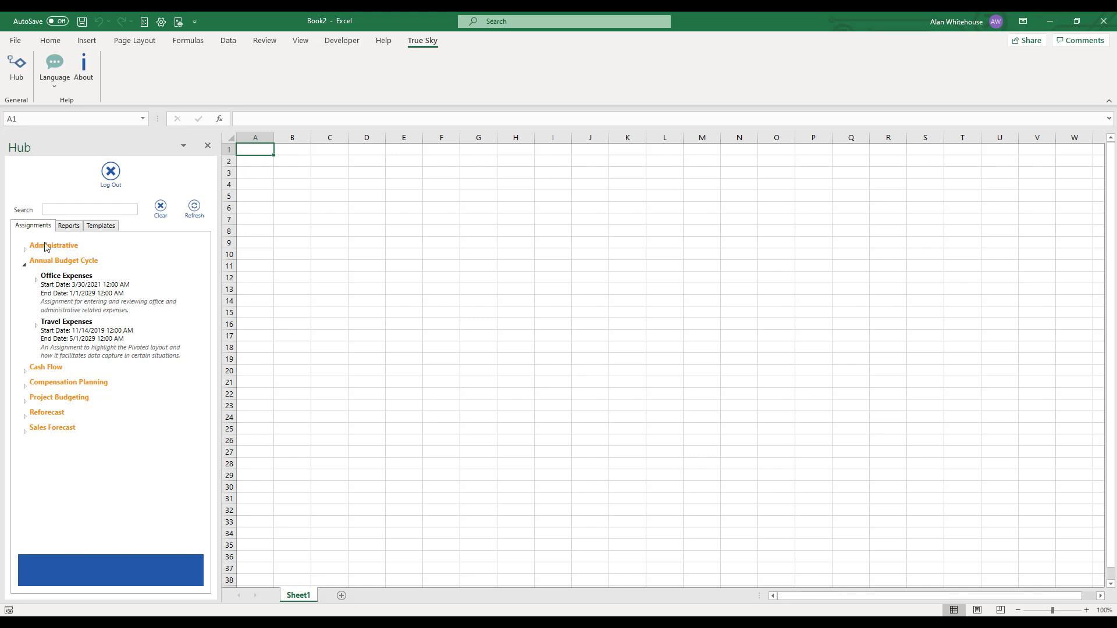
# Review the reports under Financial Statements in the Hub and return to the assignments list.
pyautogui.click(67, 230)
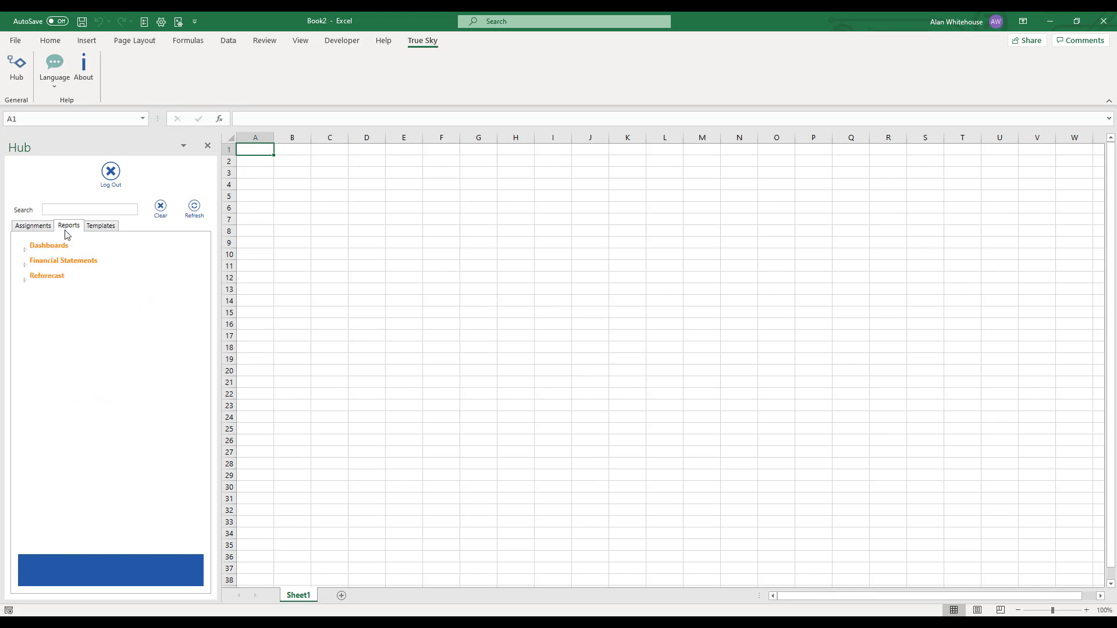
pyautogui.click(25, 266)
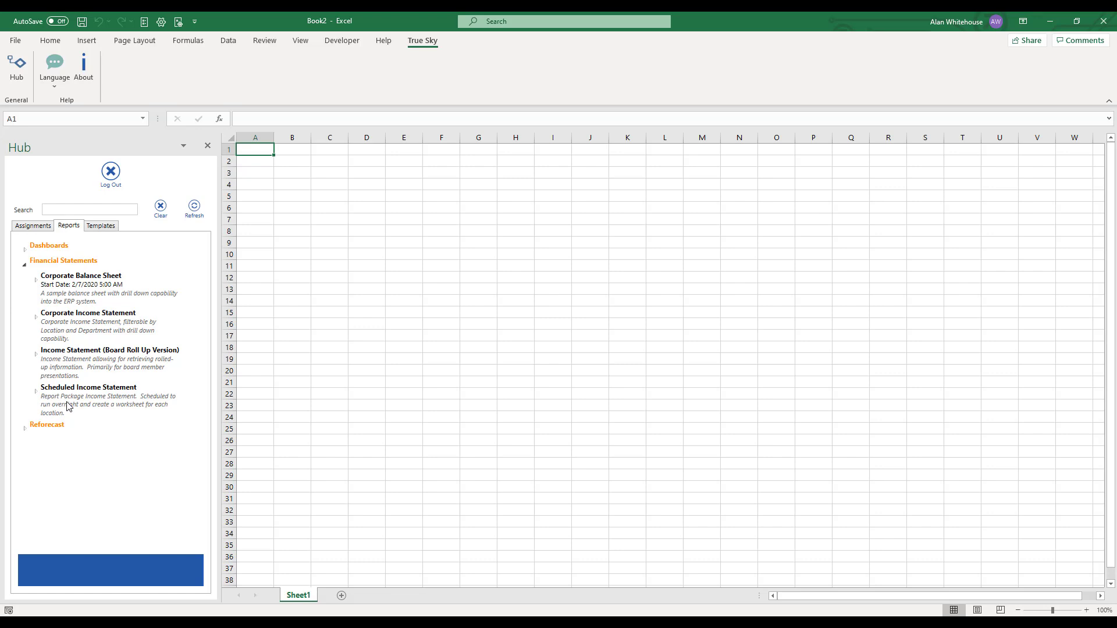
pyautogui.click(41, 227)
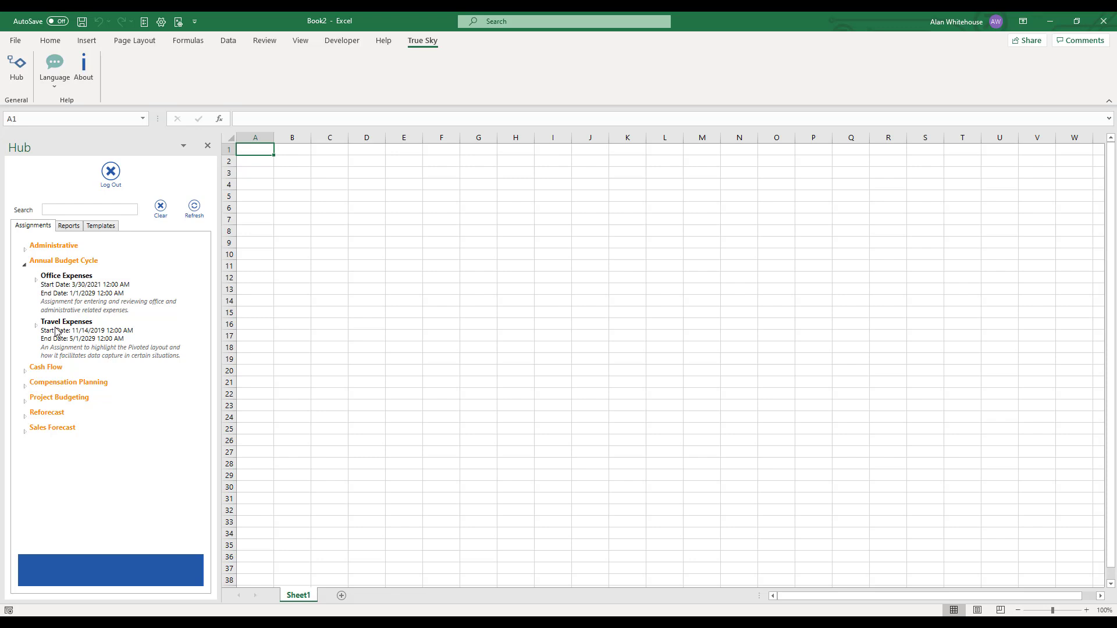
# Open the Level 1 assignment of Office Expenses and show the filters for its Office Expenses sheet.
pyautogui.click(36, 281)
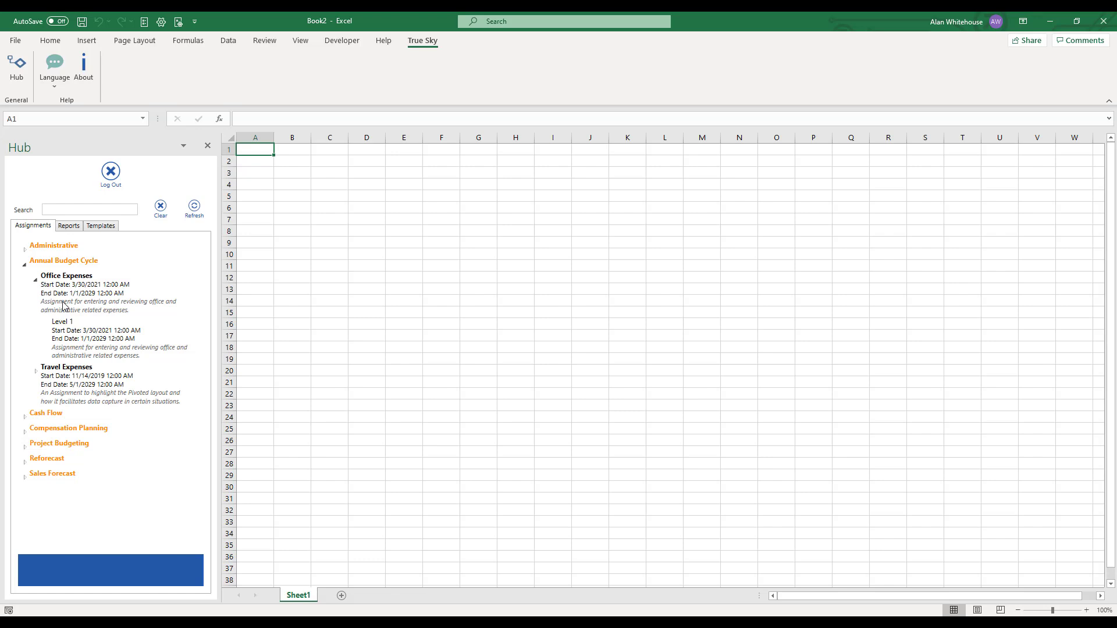
pyautogui.click(71, 335)
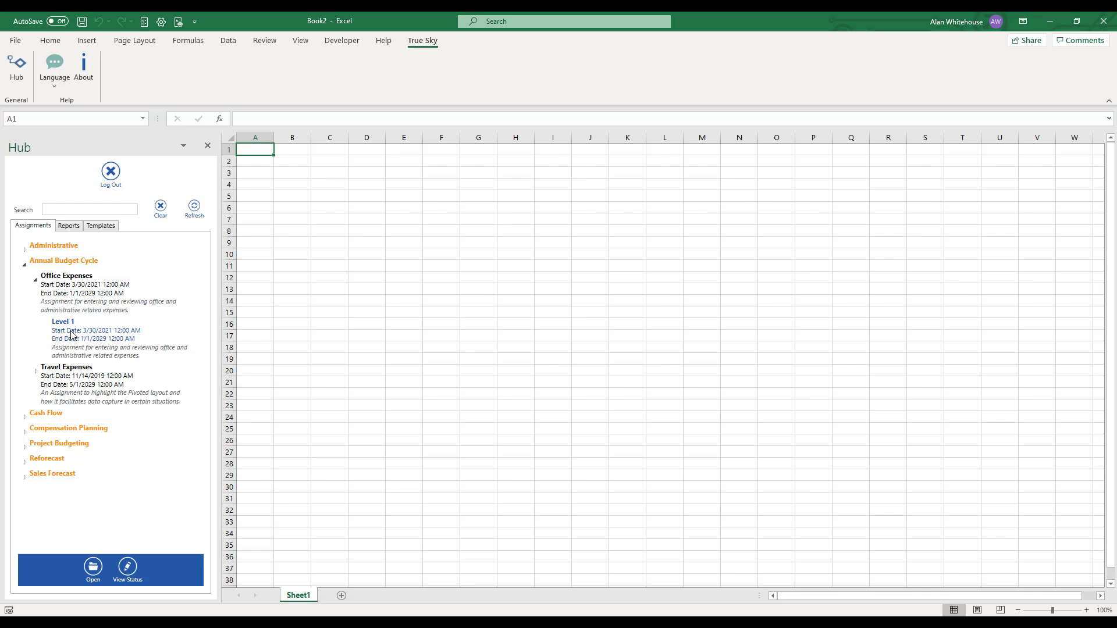
pyautogui.click(93, 567)
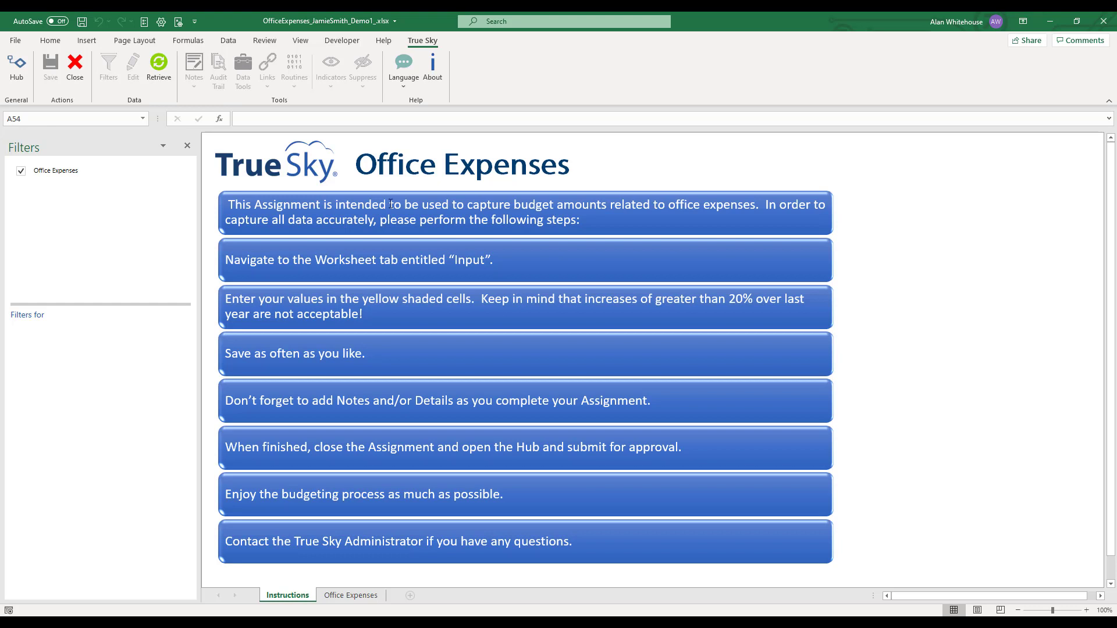
pyautogui.click(54, 175)
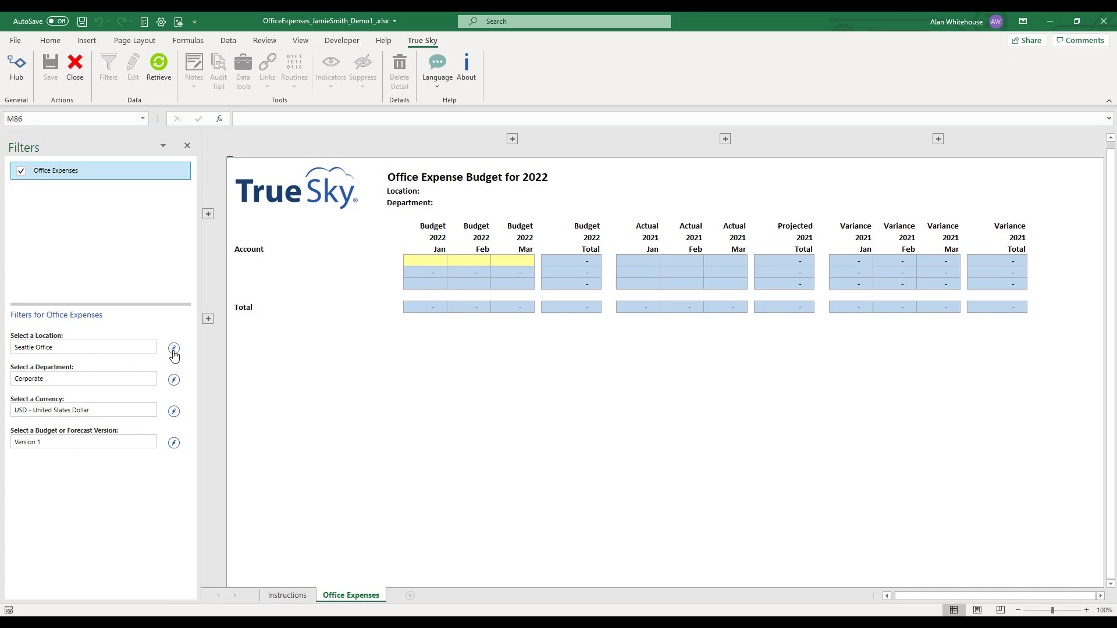
# Try choosing Washington, British Columbia and San Diego Office together in the location filter.
pyautogui.click(174, 352)
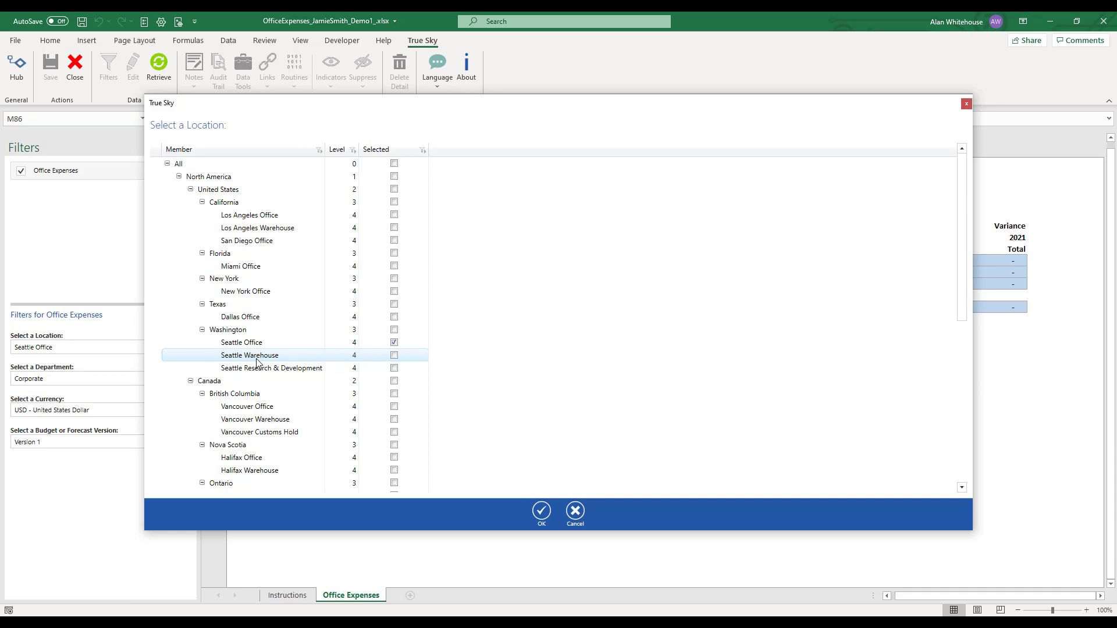
pyautogui.click(394, 330)
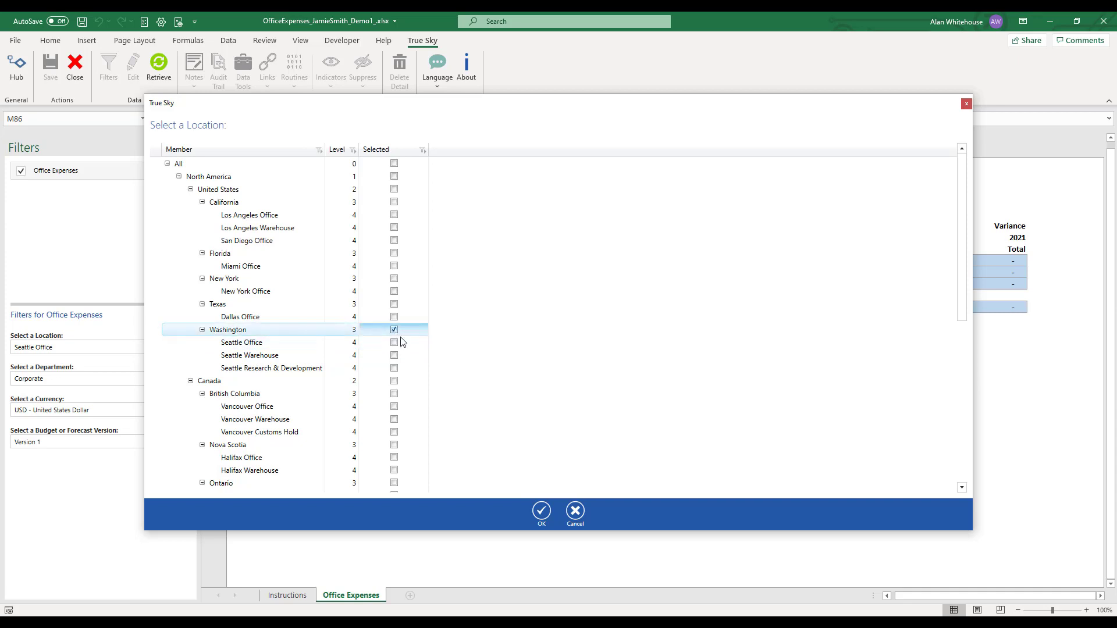
pyautogui.scroll(-1, 399, 346)
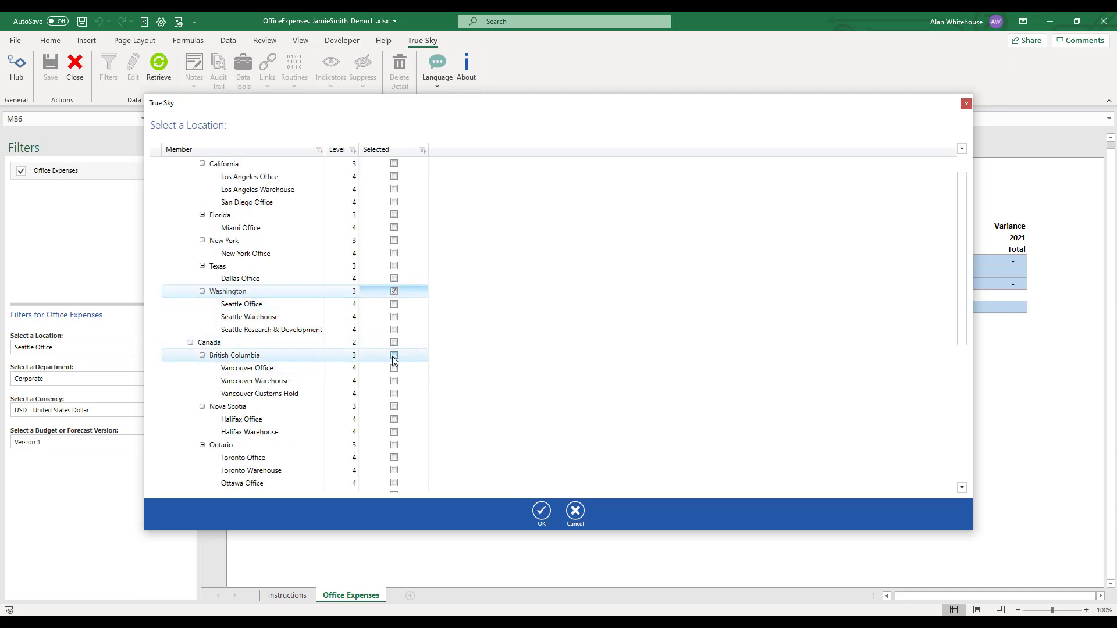
pyautogui.click(394, 356)
pyautogui.click(394, 202)
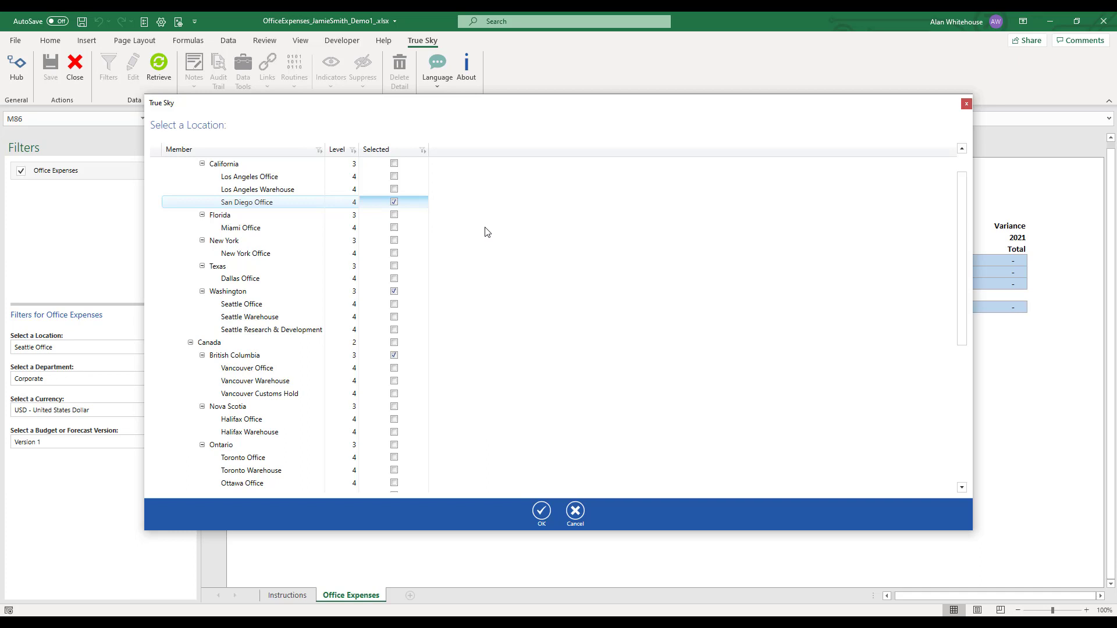
pyautogui.press('Return')
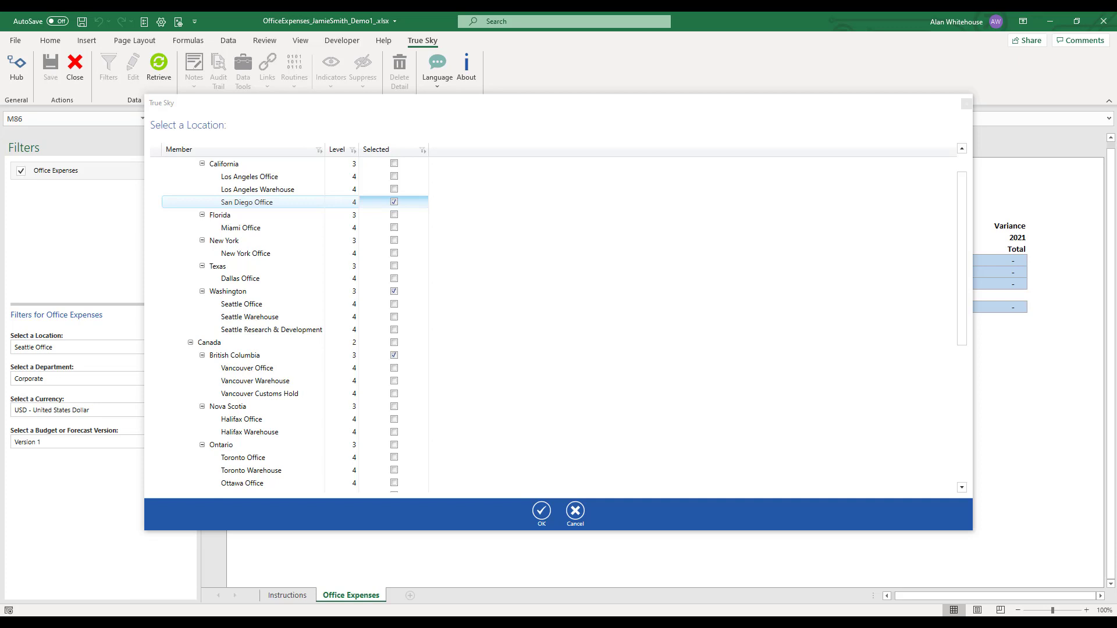
# Deselect San Diego Office, Washington and British Columbia, and apply only Seattle Office as the location filter.
pyautogui.scroll(1, 296, 326)
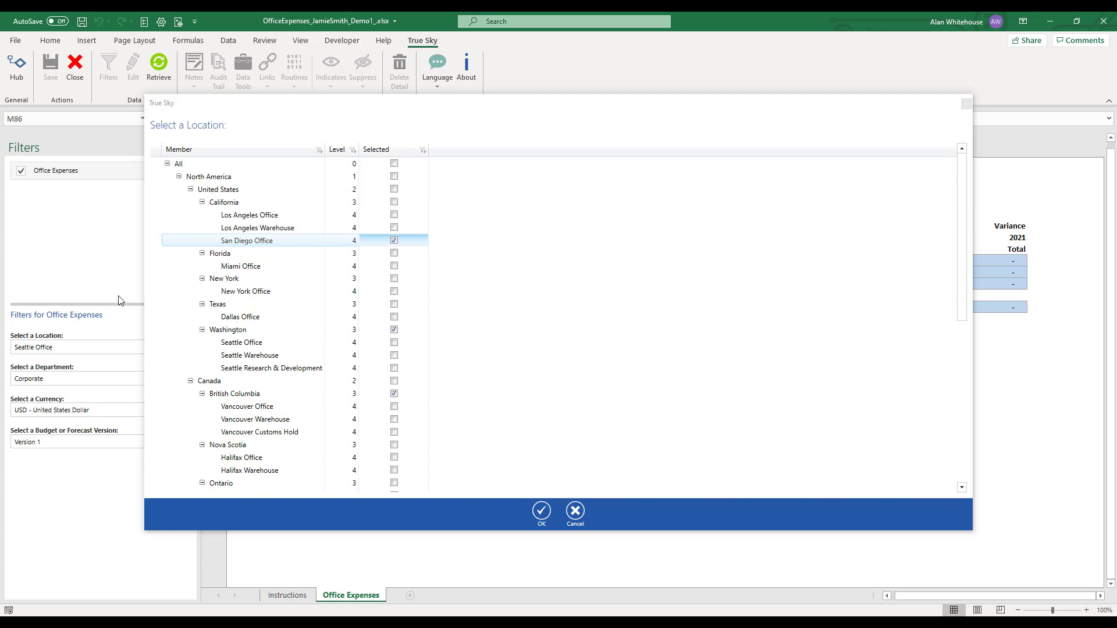
pyautogui.click(394, 243)
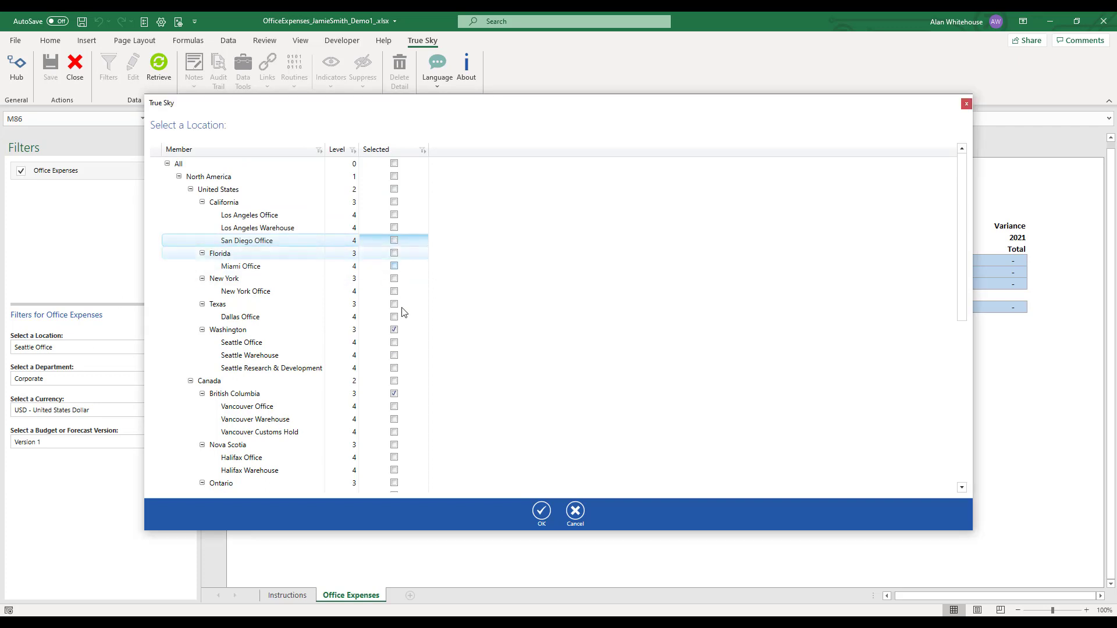
pyautogui.click(394, 329)
pyautogui.click(394, 343)
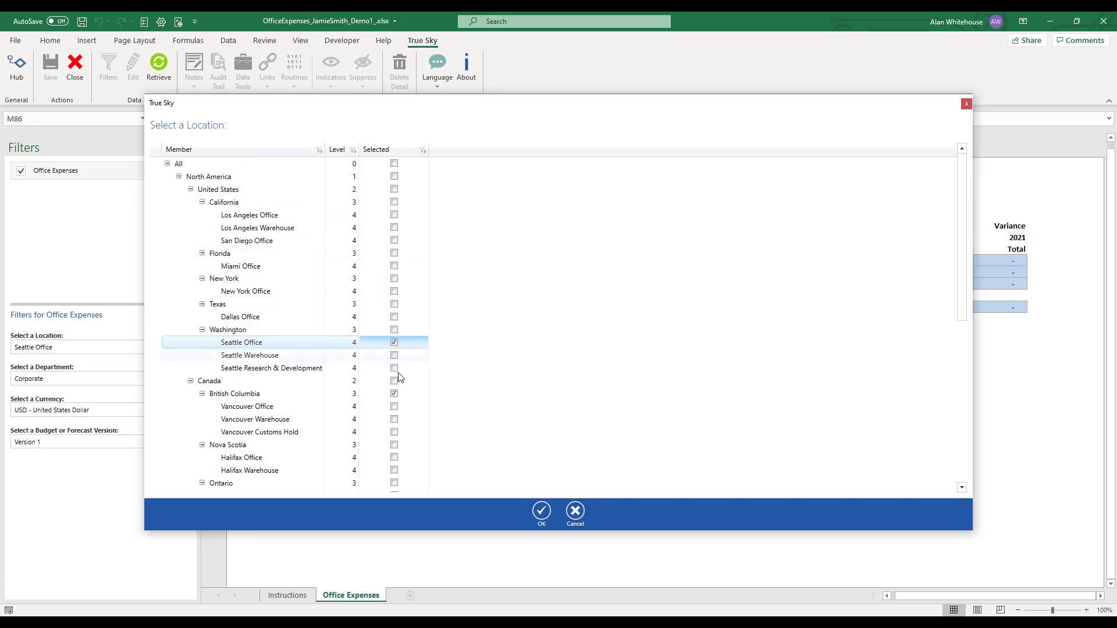
pyautogui.click(394, 394)
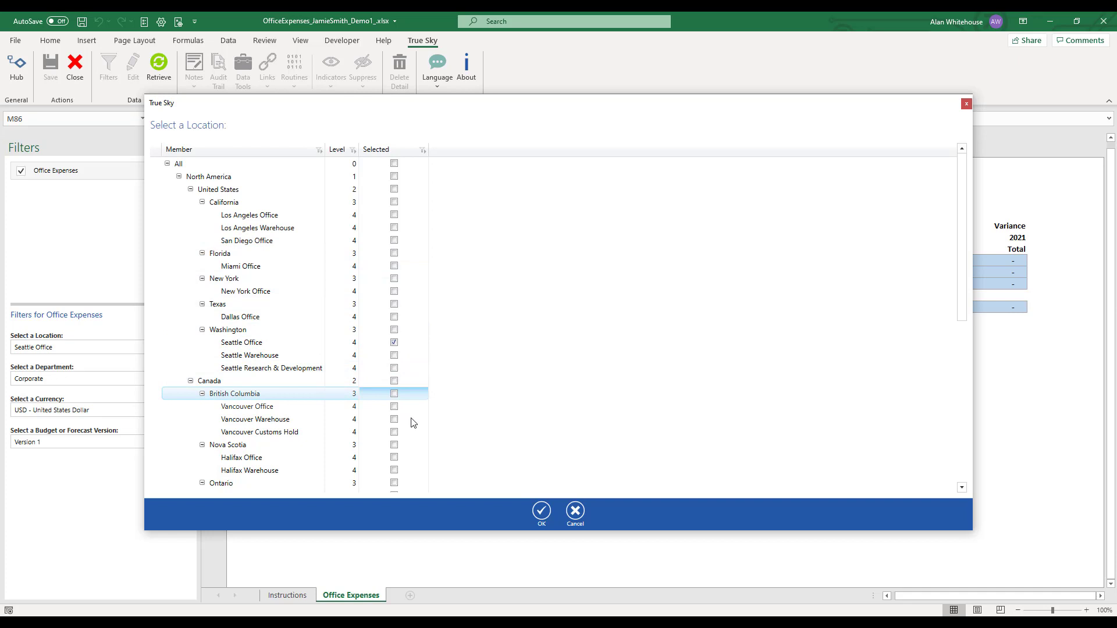
pyautogui.click(541, 512)
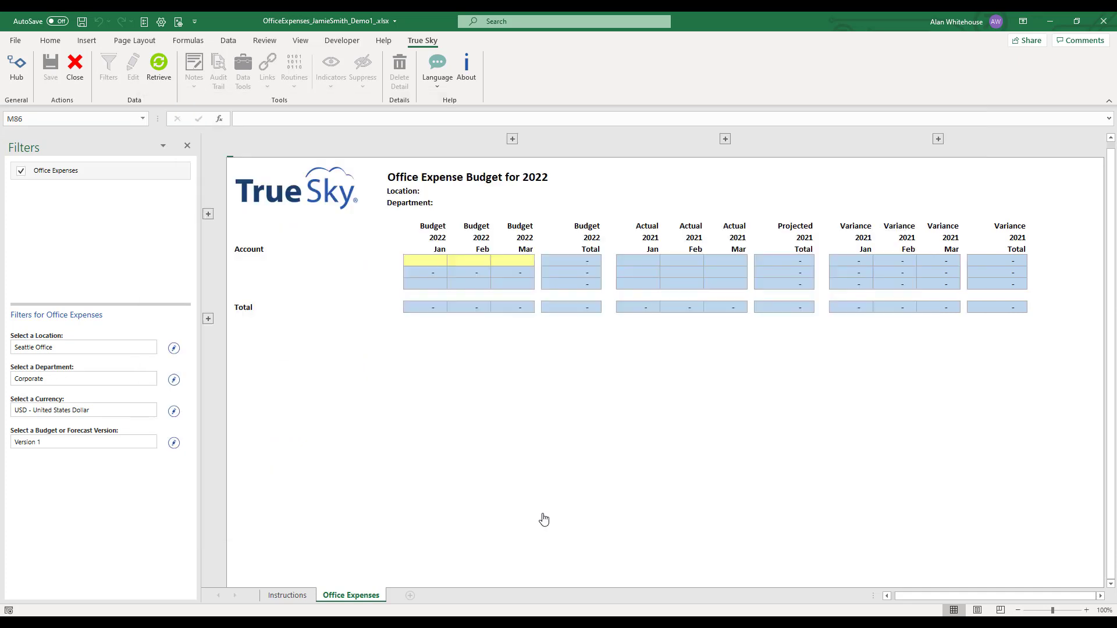
# Retrieve the Office Expenses data for the selected filters and close the Filters pane.
pyautogui.click(154, 65)
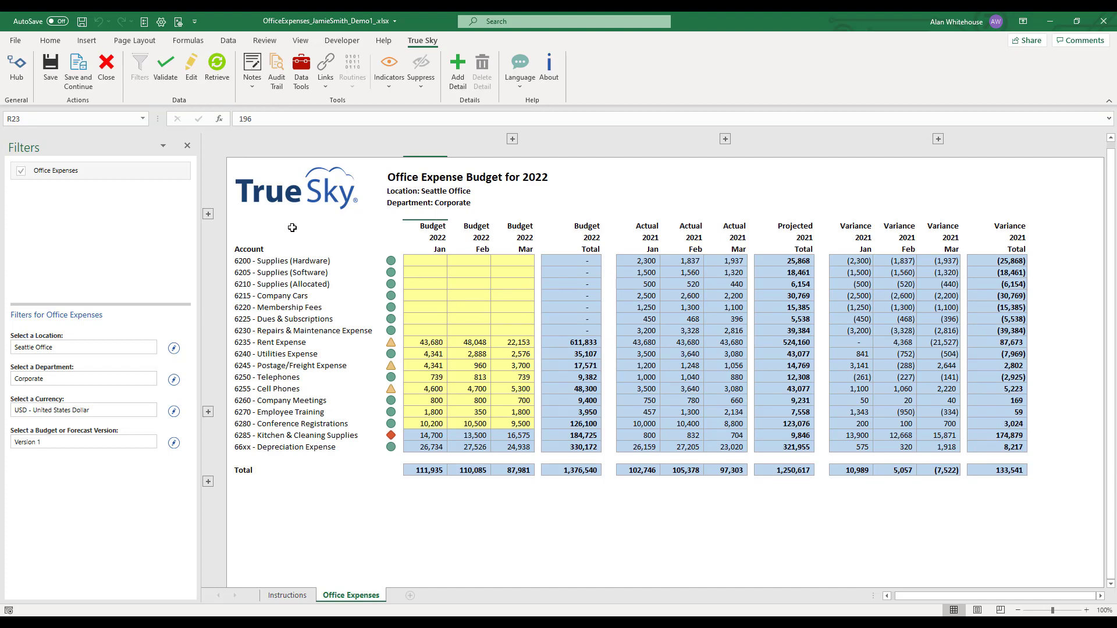
pyautogui.click(187, 147)
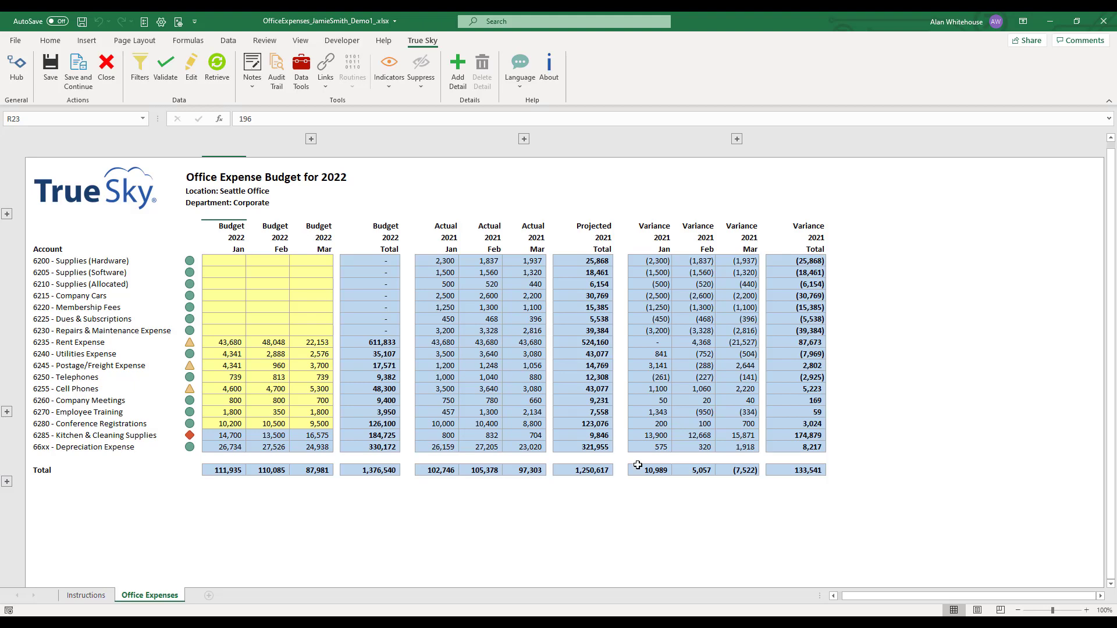
pyautogui.click(1086, 610)
pyautogui.click(1086, 610)
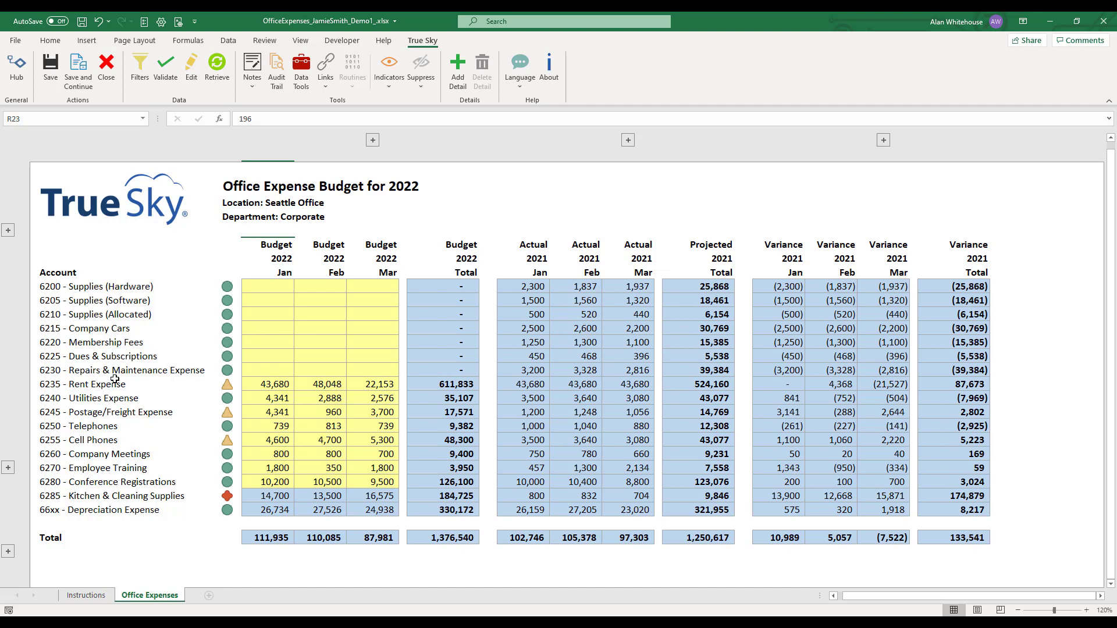
# Examine the full-year monthly columns of Budget 2022 and Actual 2021 by expanding each column group and collapsing it again.
pyautogui.click(129, 357)
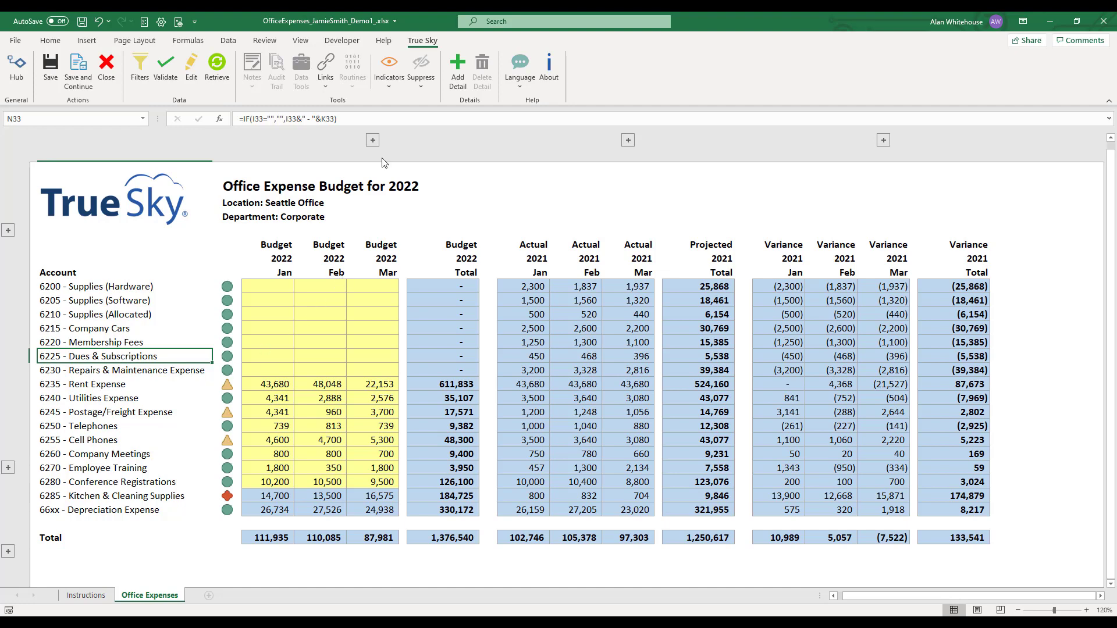
pyautogui.click(373, 141)
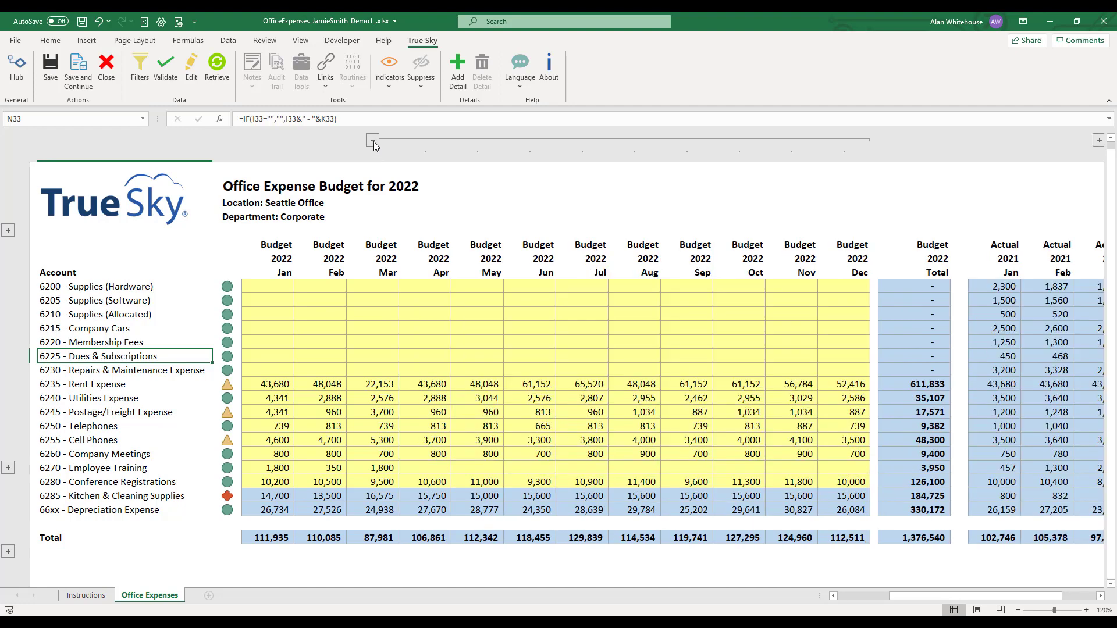
pyautogui.click(373, 141)
pyautogui.hscroll(2, 627, 143)
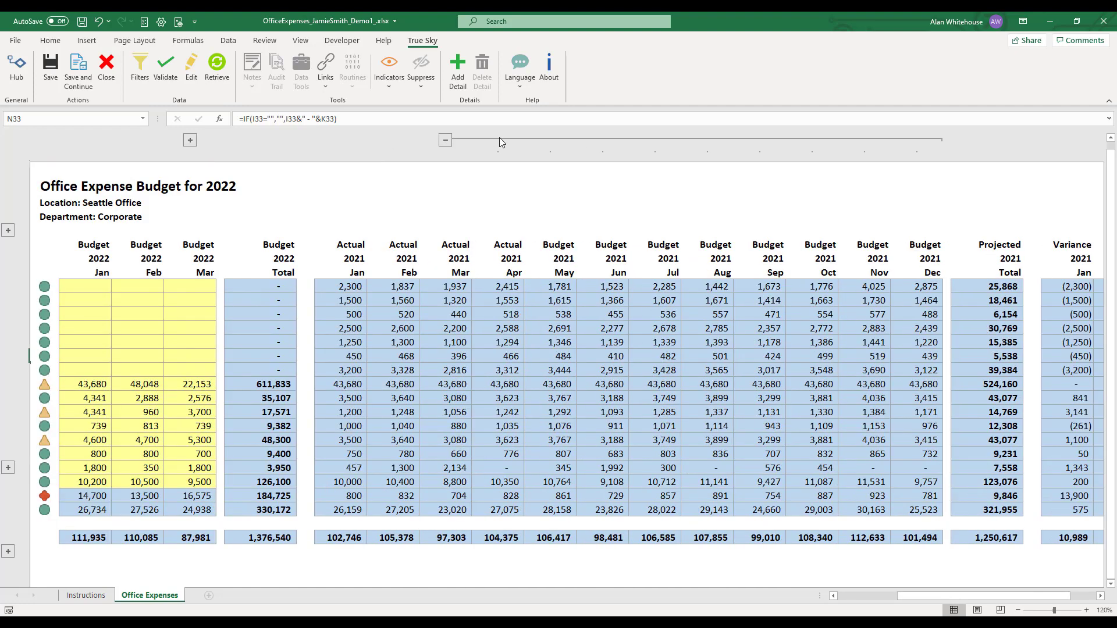
pyautogui.click(446, 140)
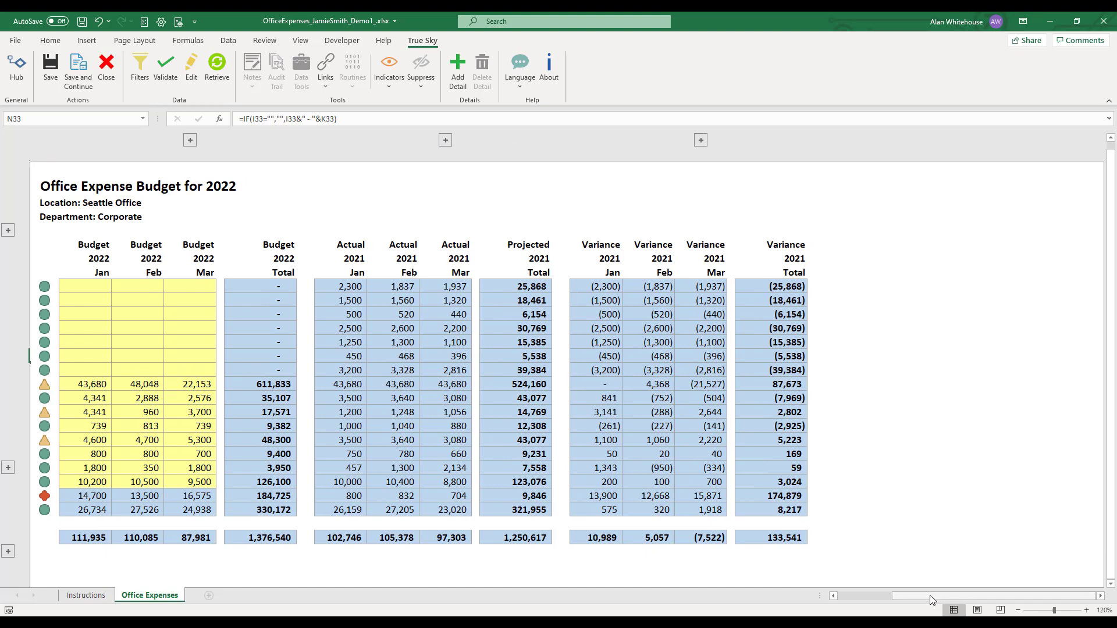
pyautogui.moveTo(930, 595); pyautogui.dragTo(844, 590)
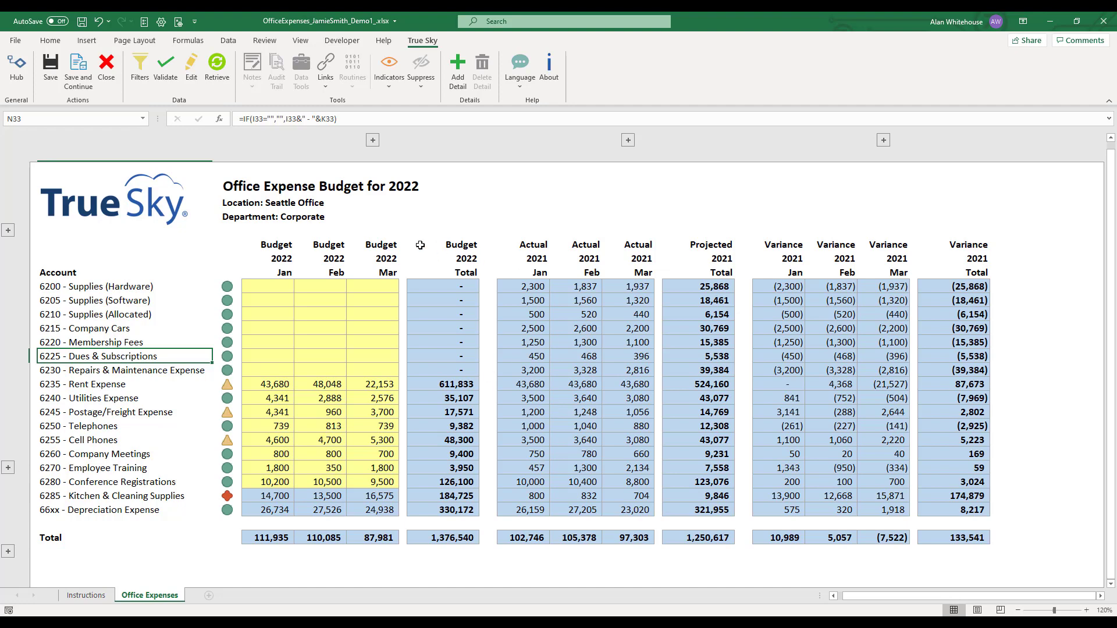
pyautogui.click(269, 274)
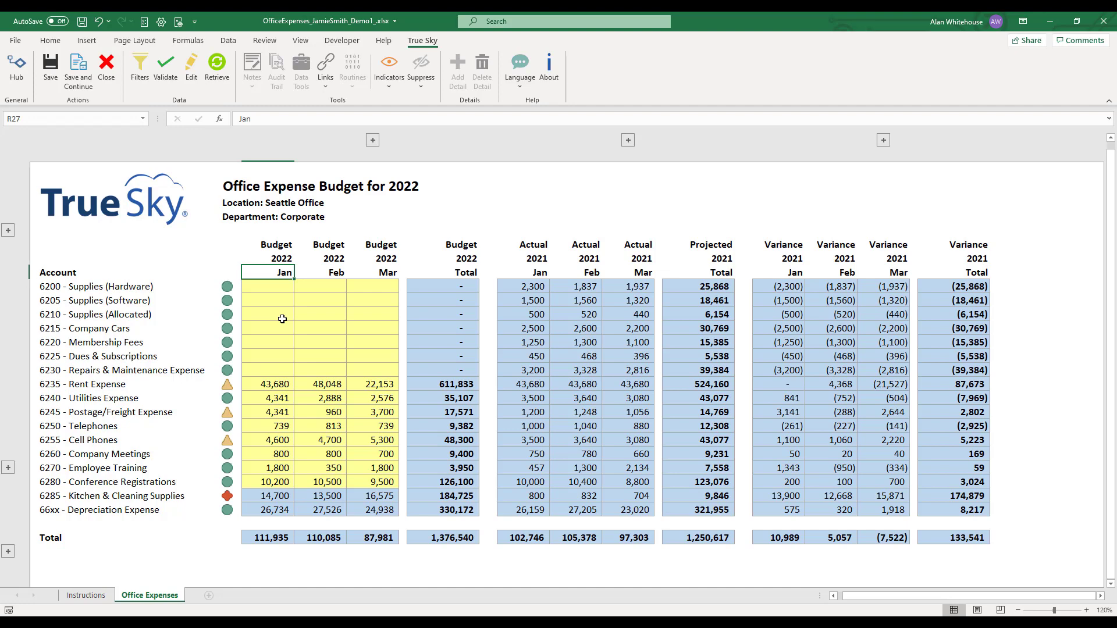
pyautogui.click(372, 140)
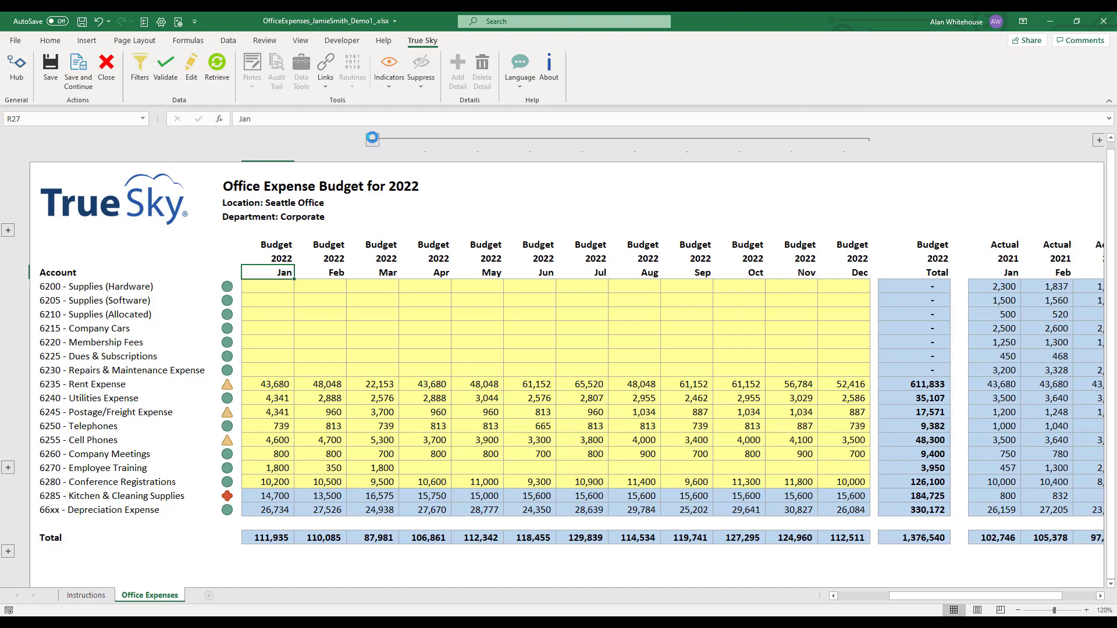
pyautogui.click(372, 139)
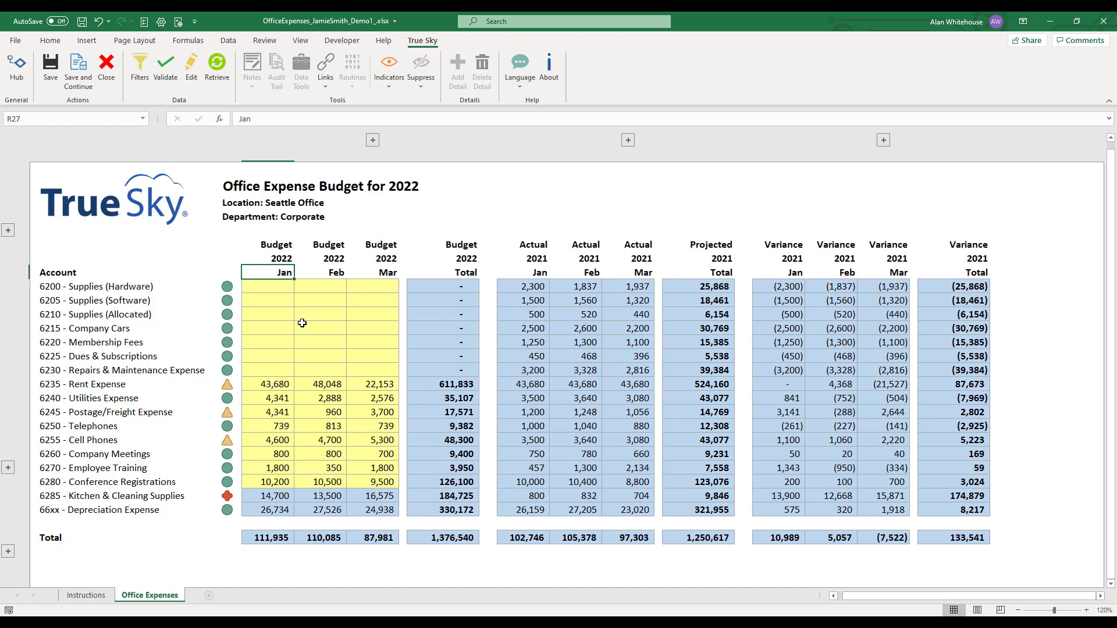
# Enter January 2022 budgets of 1000 for Supplies (Hardware) and 2000 for Supplies (Software), and fill the four rows below with 1000 to 4000.
pyautogui.click(256, 283)
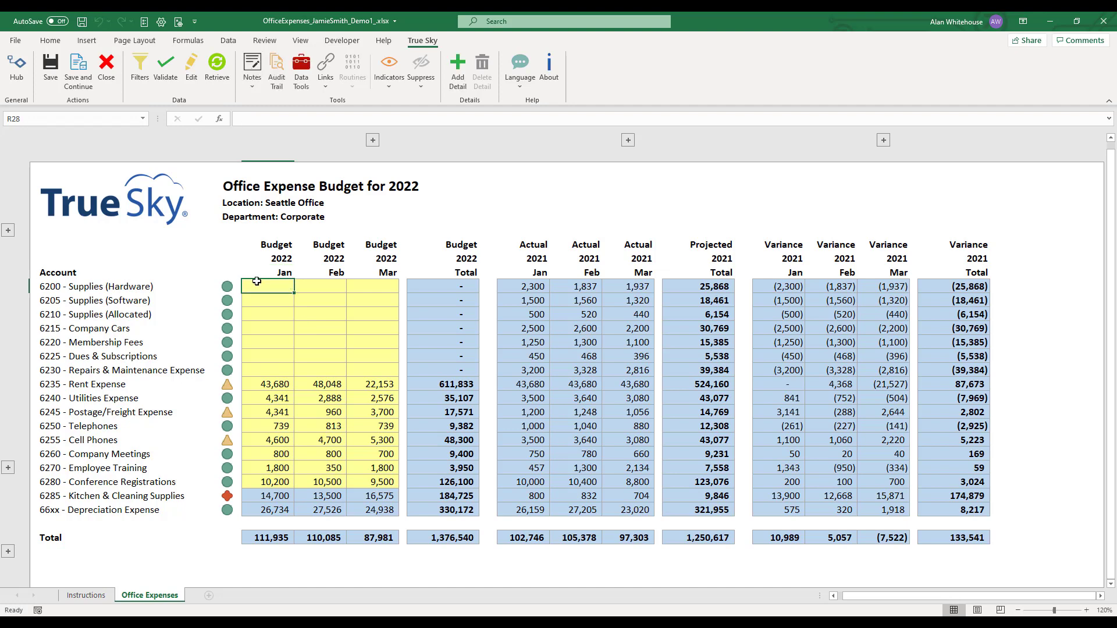
pyautogui.write('1000')
pyautogui.press('Return')
pyautogui.write('2000')
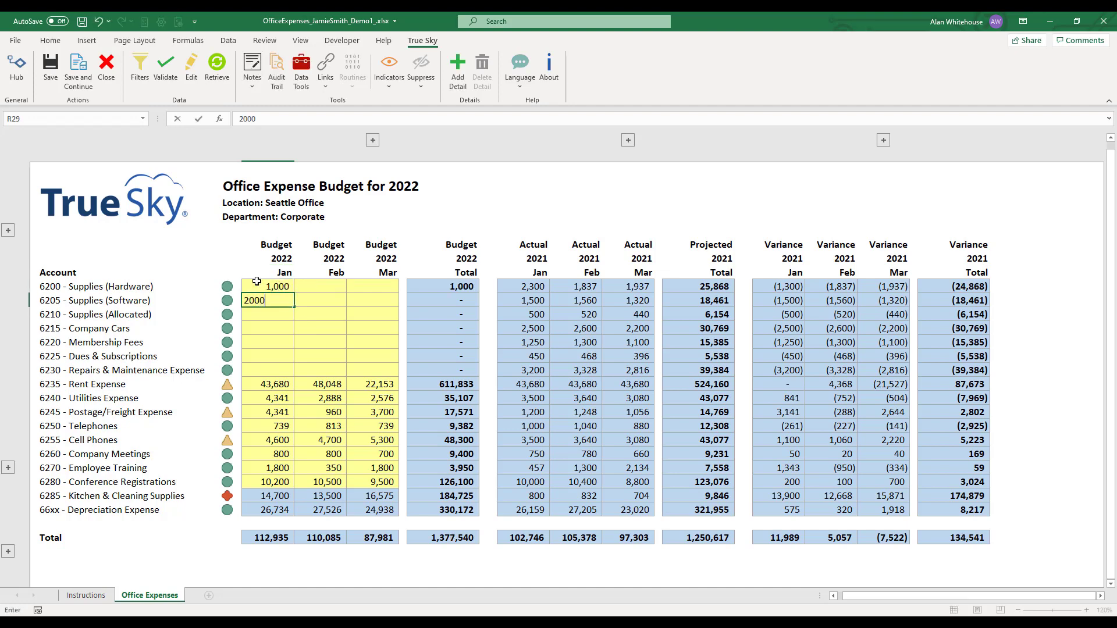
pyautogui.press('Return')
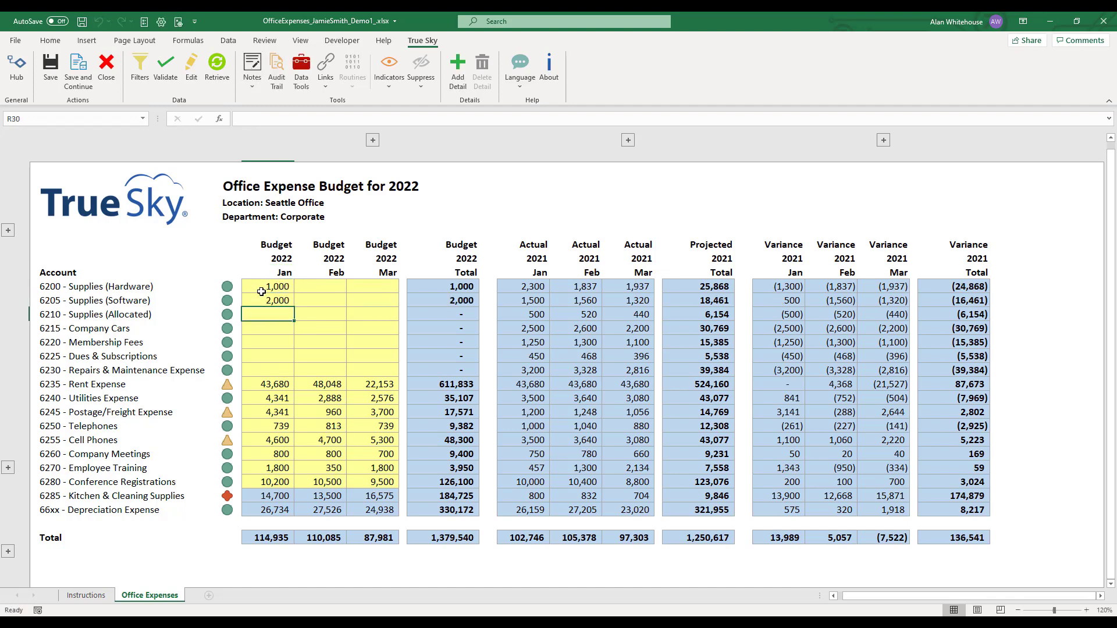
pyautogui.moveTo(257, 288); pyautogui.dragTo(296, 363)
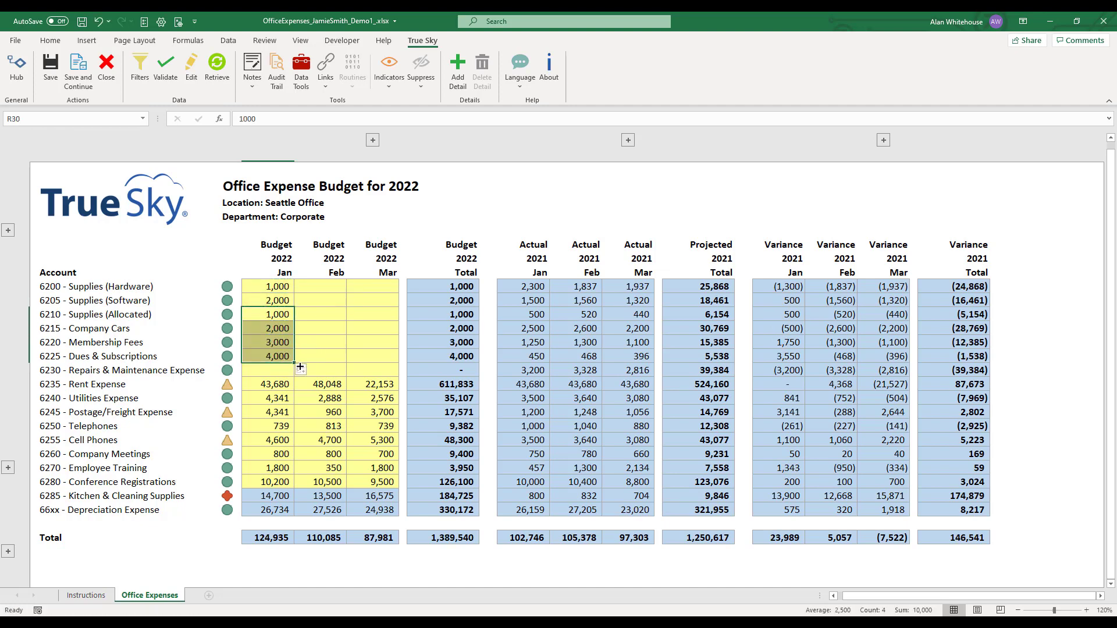
# Enter =sum(R28:R33) as the March 2022 budget of Supplies (Hardware) and save the budget data.
pyautogui.click(356, 292)
pyautogui.write('=sum(')
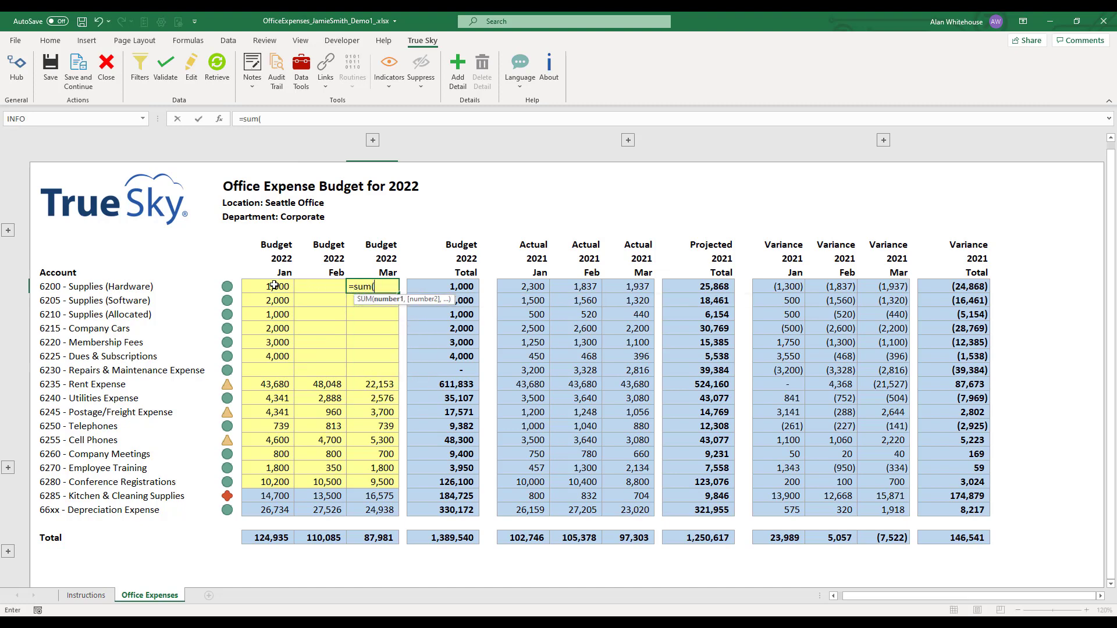
pyautogui.moveTo(271, 286); pyautogui.dragTo(271, 352)
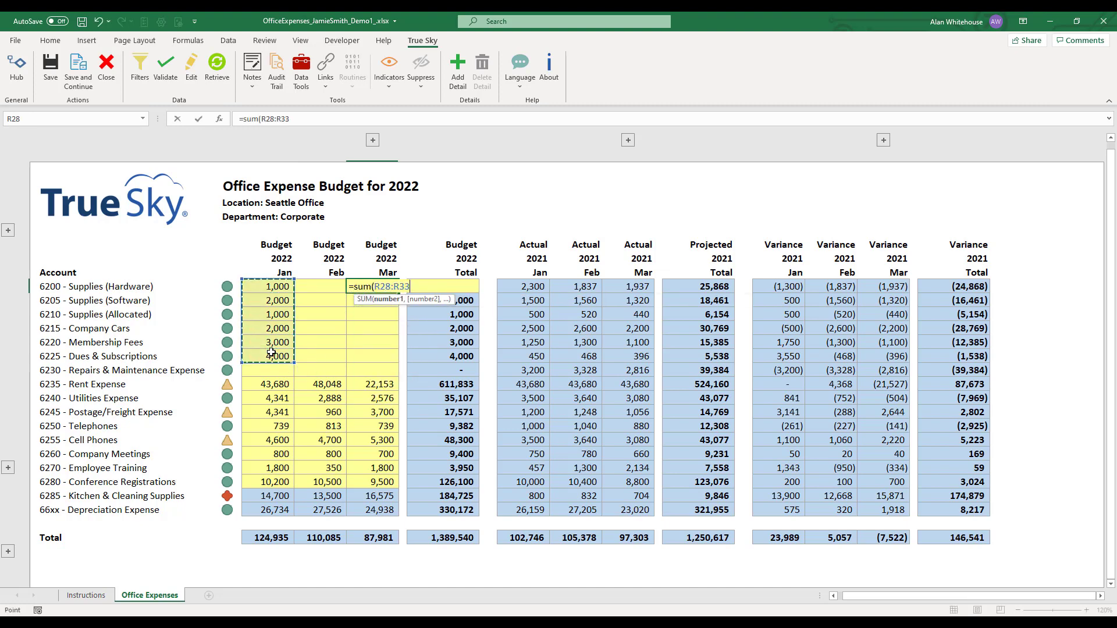
pyautogui.write(')')
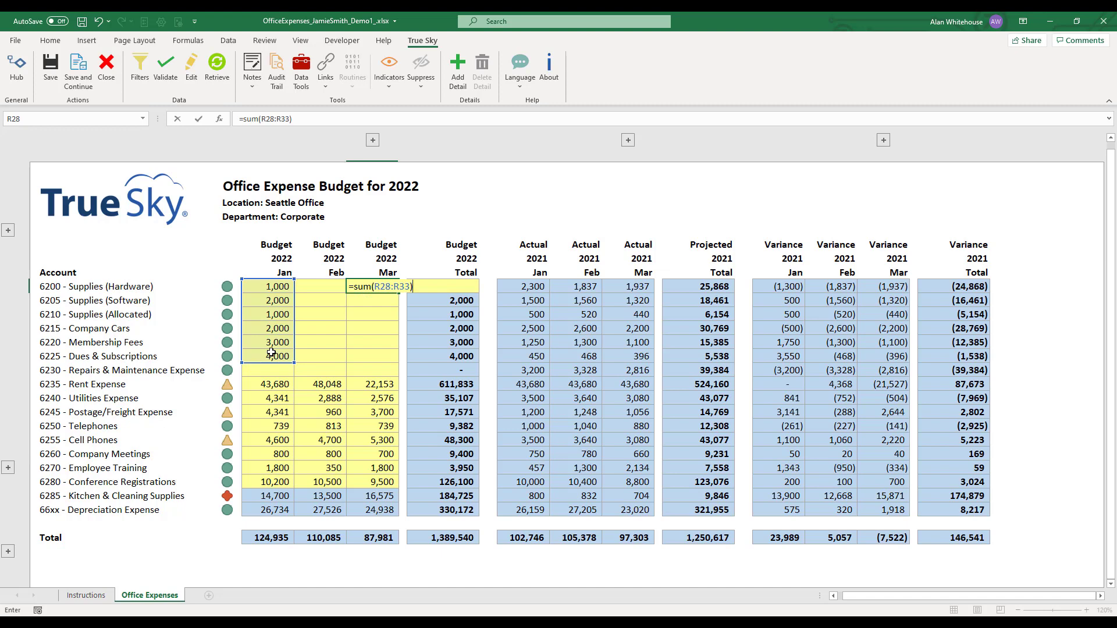
pyautogui.press('Return')
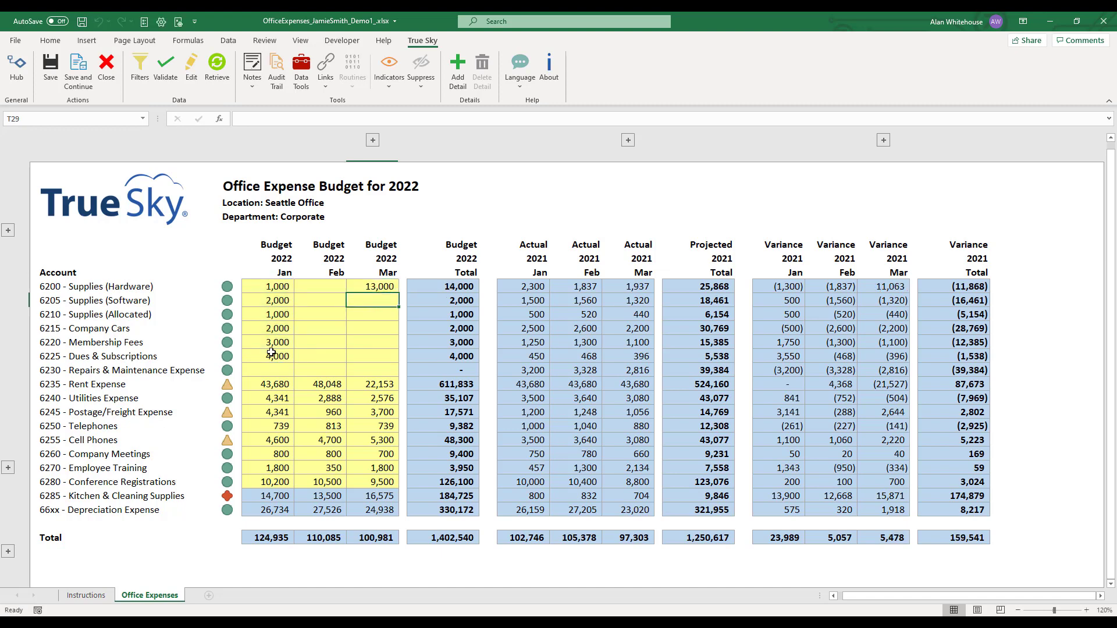
pyautogui.click(49, 75)
# Try to delete the January 2021 actual of Supplies (Hardware) and check which commands are available for that cell.
pyautogui.click(535, 286)
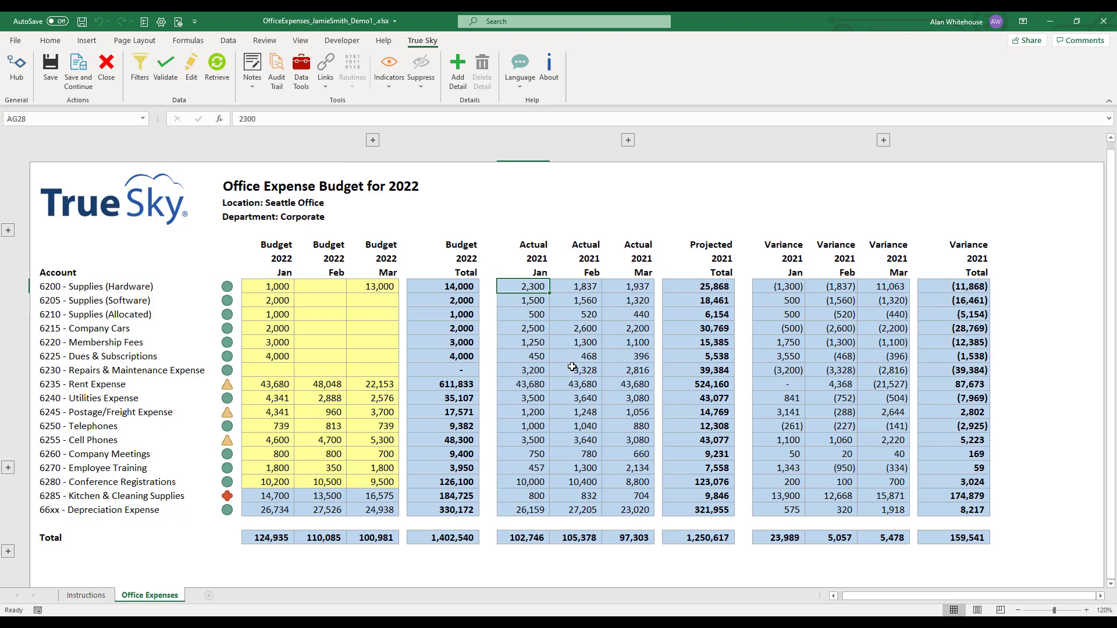
pyautogui.press('Delete')
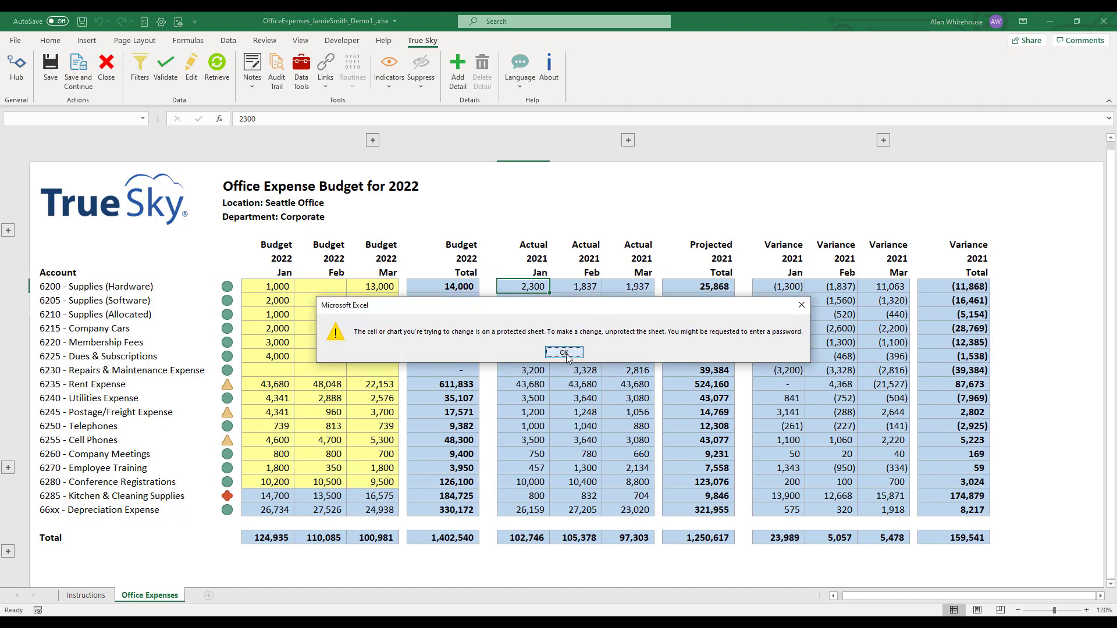
pyautogui.click(563, 353)
pyautogui.rightClick(524, 288)
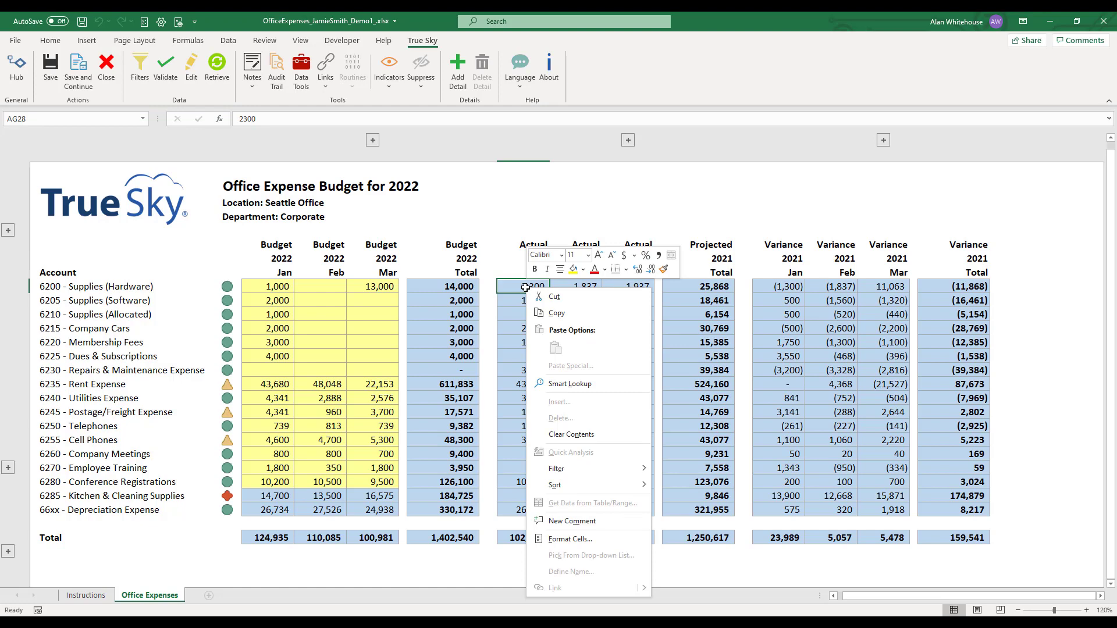
pyautogui.click(526, 288)
# Examine the conditional formatting color scales for the January to March 2021 actuals from Supplies (Hardware) to Employee Training without applying one.
pyautogui.moveTo(527, 288); pyautogui.dragTo(634, 468)
pyautogui.click(50, 39)
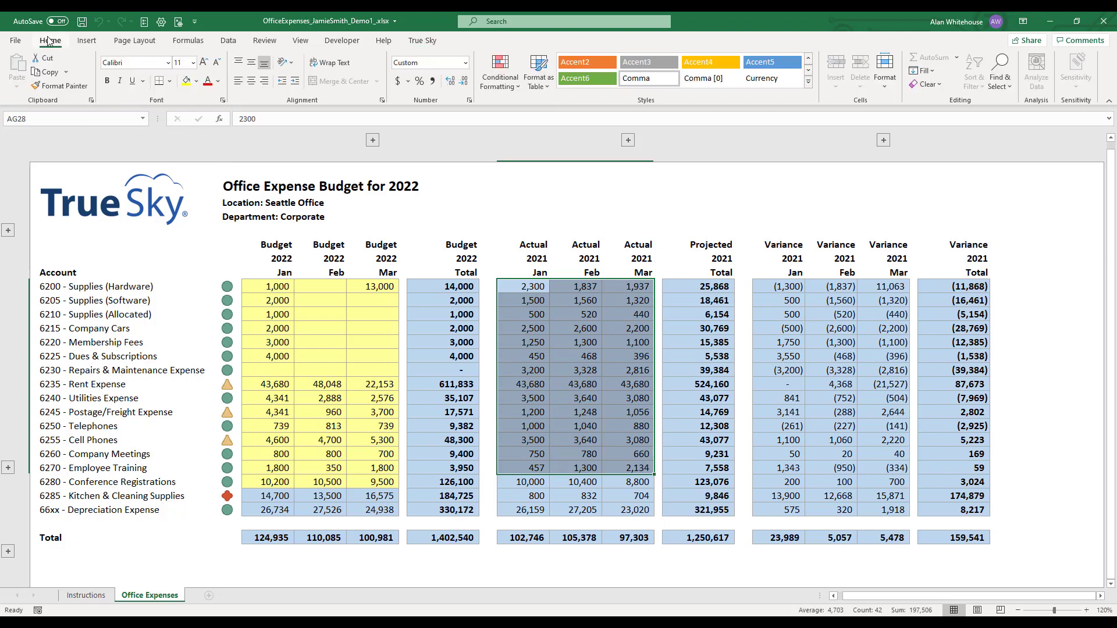
pyautogui.click(491, 87)
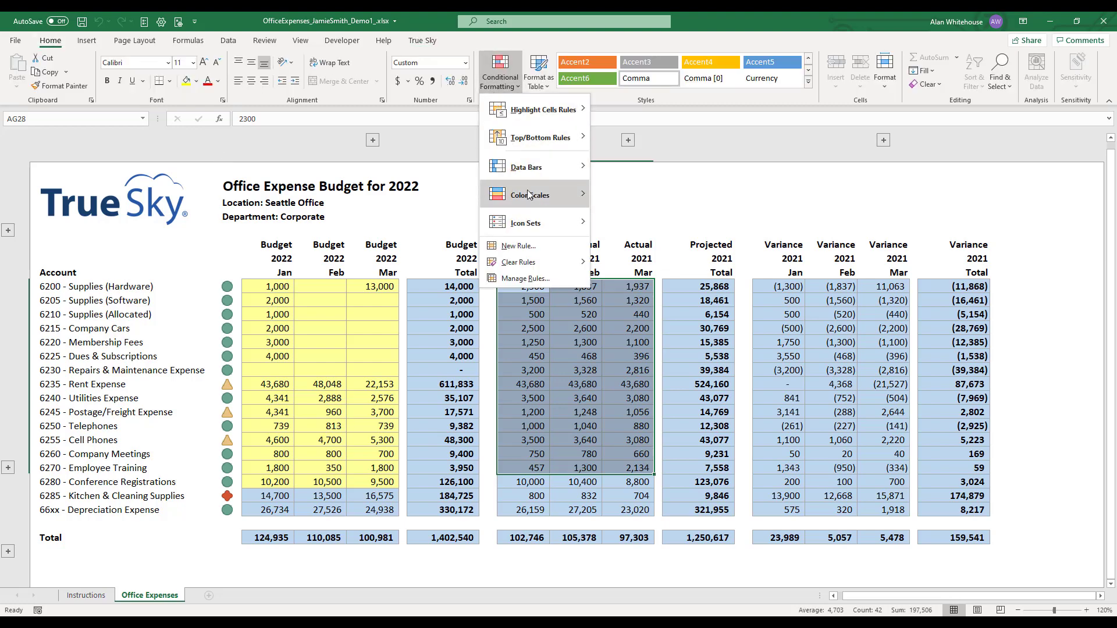
pyautogui.moveTo(524, 195)
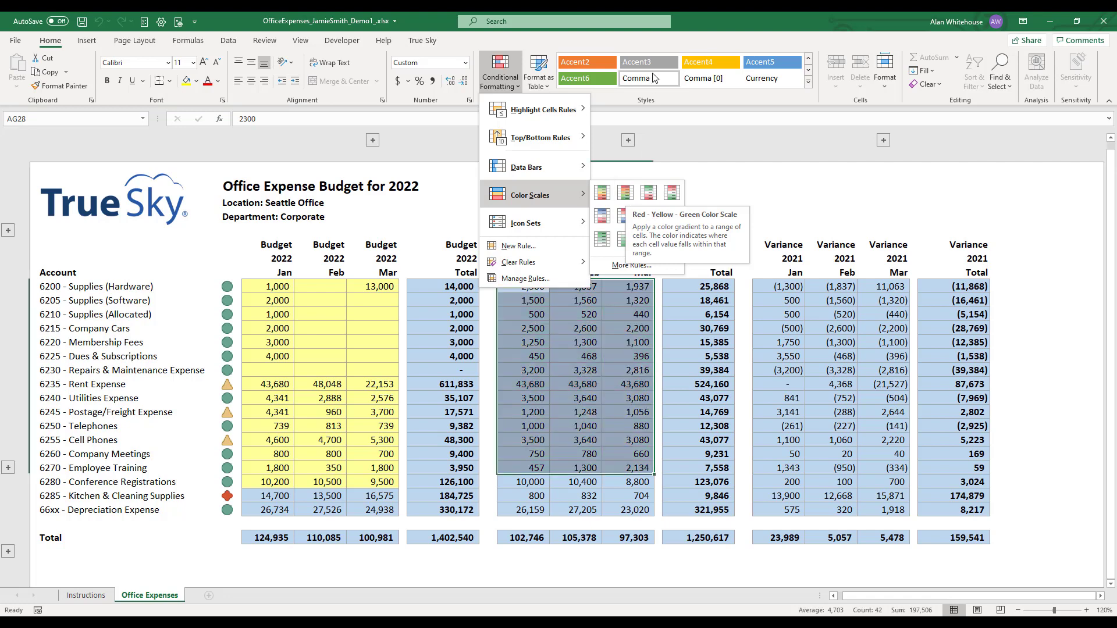
pyautogui.click(672, 47)
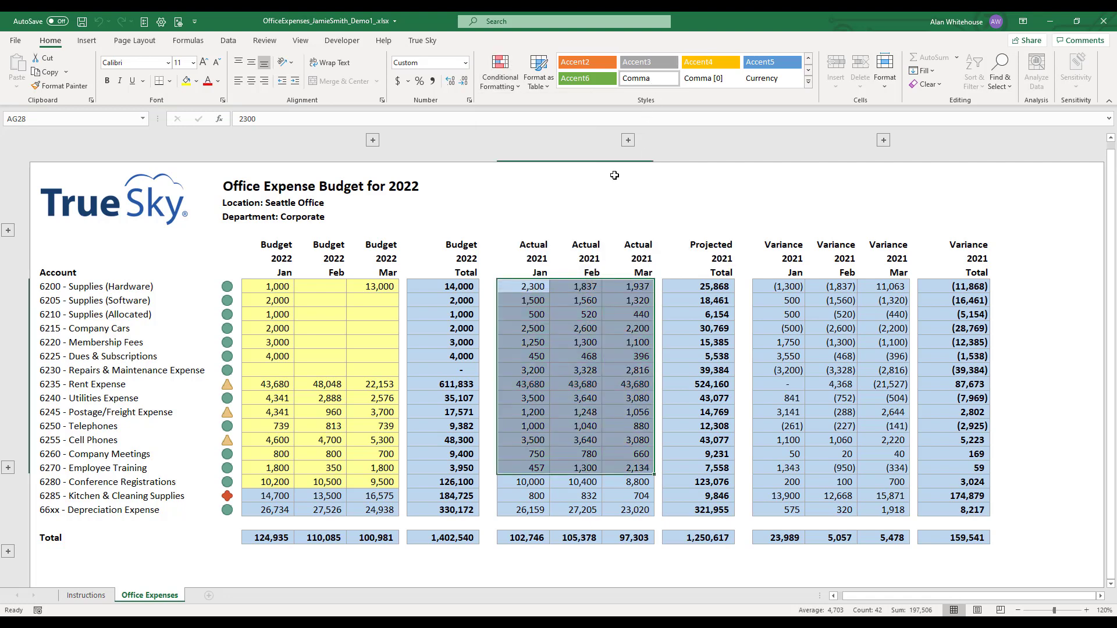
pyautogui.click(522, 292)
# Set the January 2022 Supplies (Hardware) budget to the 7,203.39 entry of 03/30/2021 12:51 PM from its audit trail.
pyautogui.click(419, 40)
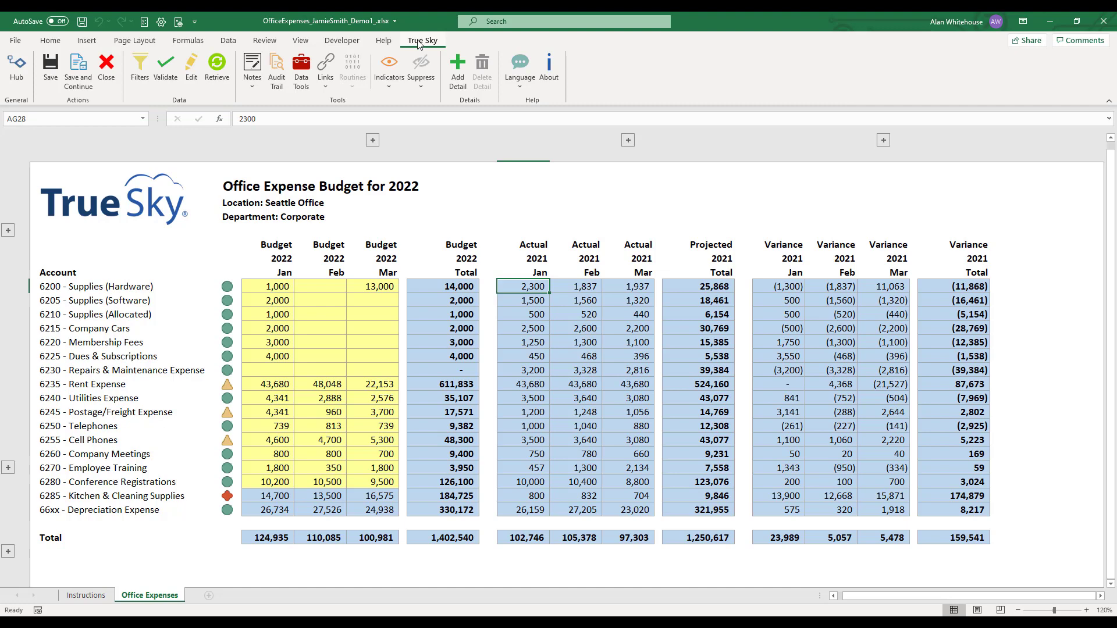
pyautogui.click(276, 288)
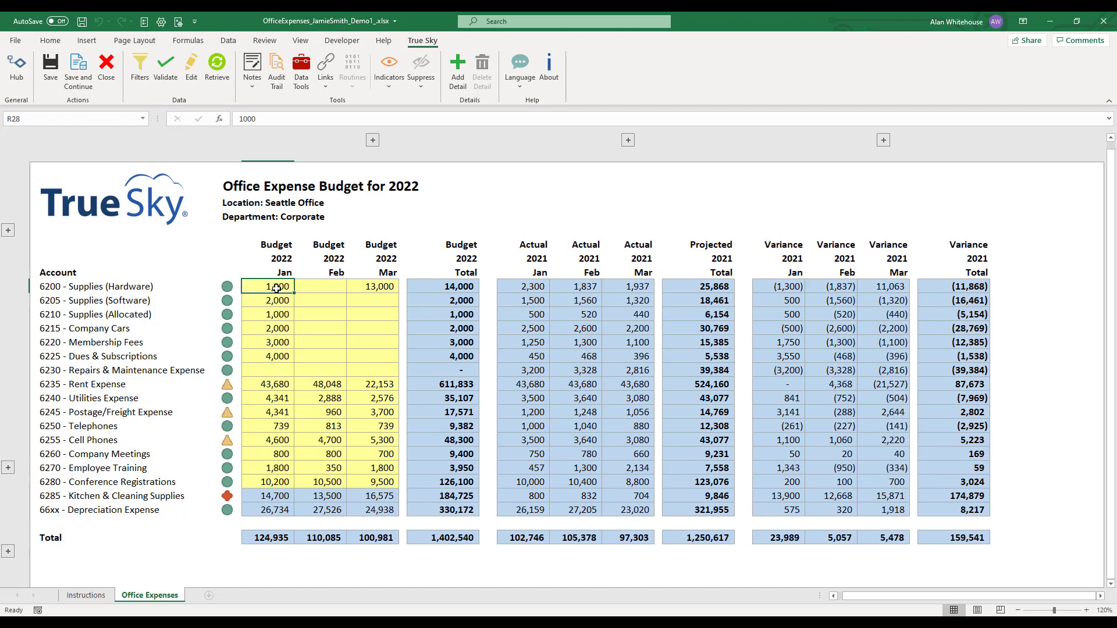
pyautogui.click(278, 80)
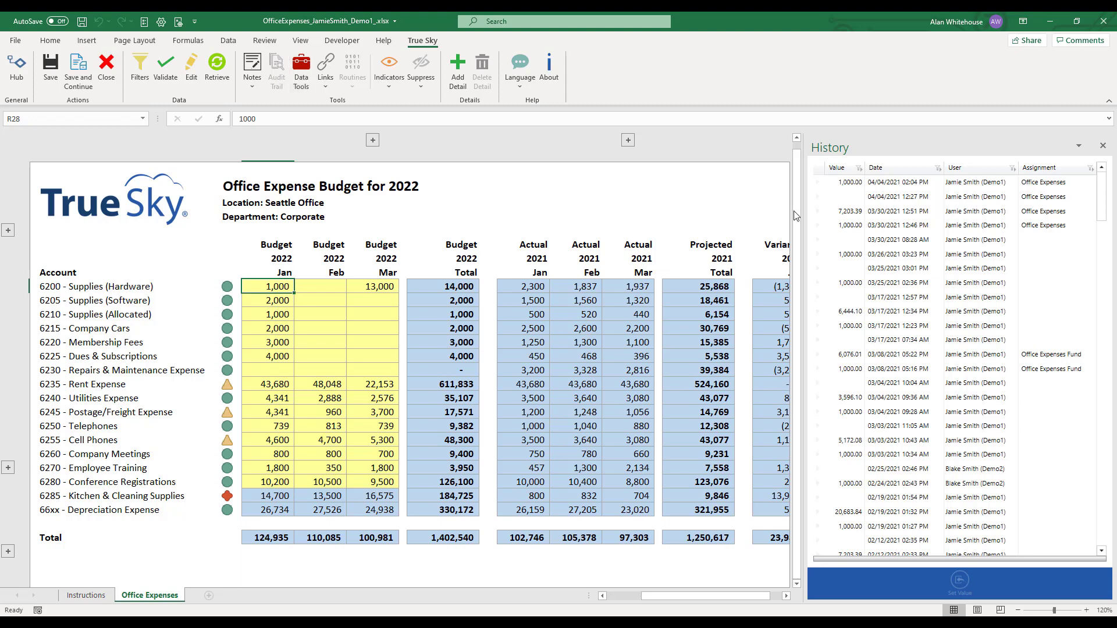
pyautogui.click(873, 214)
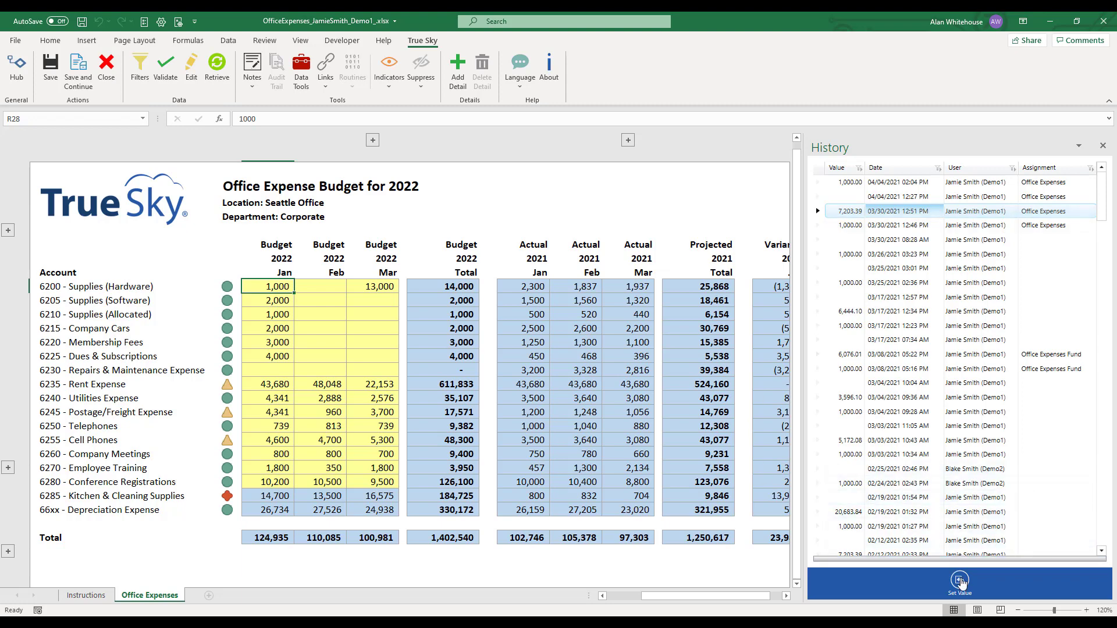
pyautogui.click(959, 580)
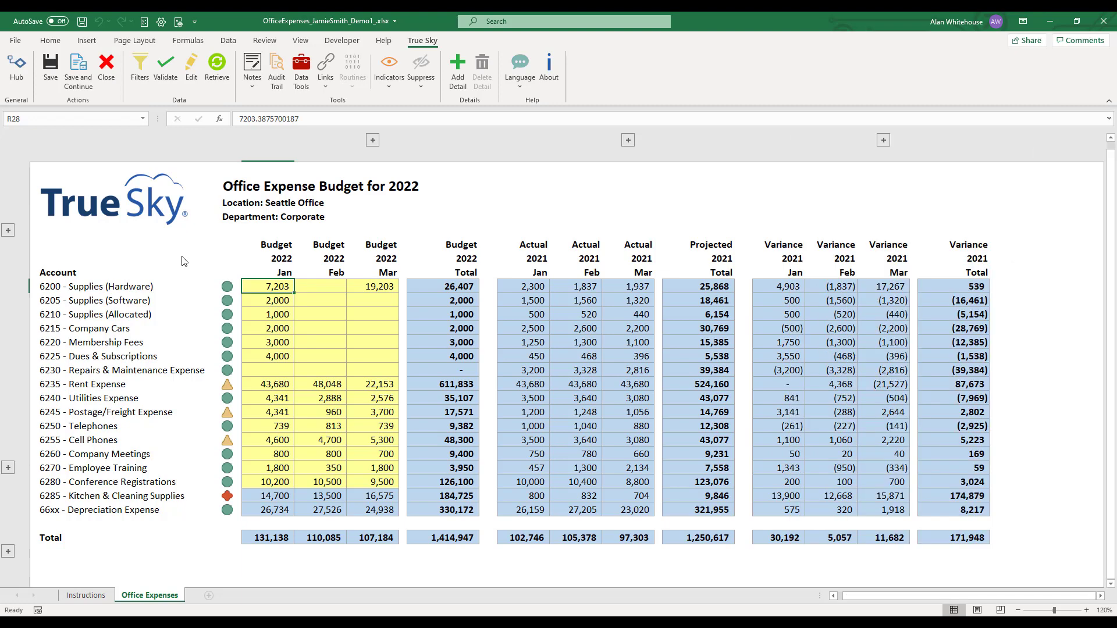
# Try drafting a new note reading "My new Note.." on the January 2022 Supplies (Hardware) budget and discard it.
pyautogui.rightClick(272, 286)
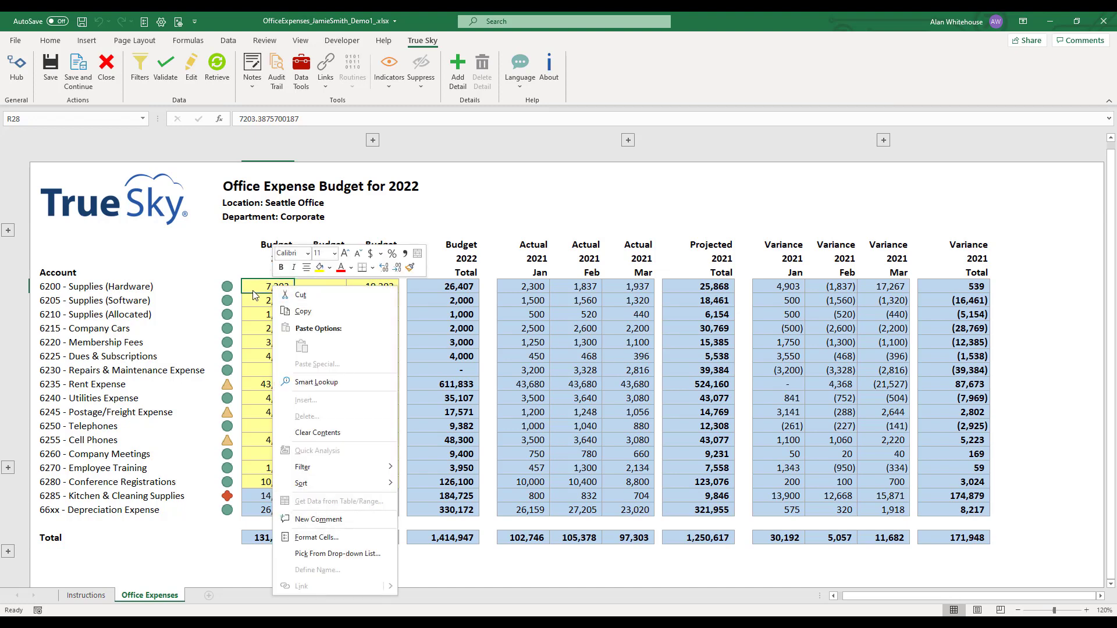
pyautogui.click(252, 287)
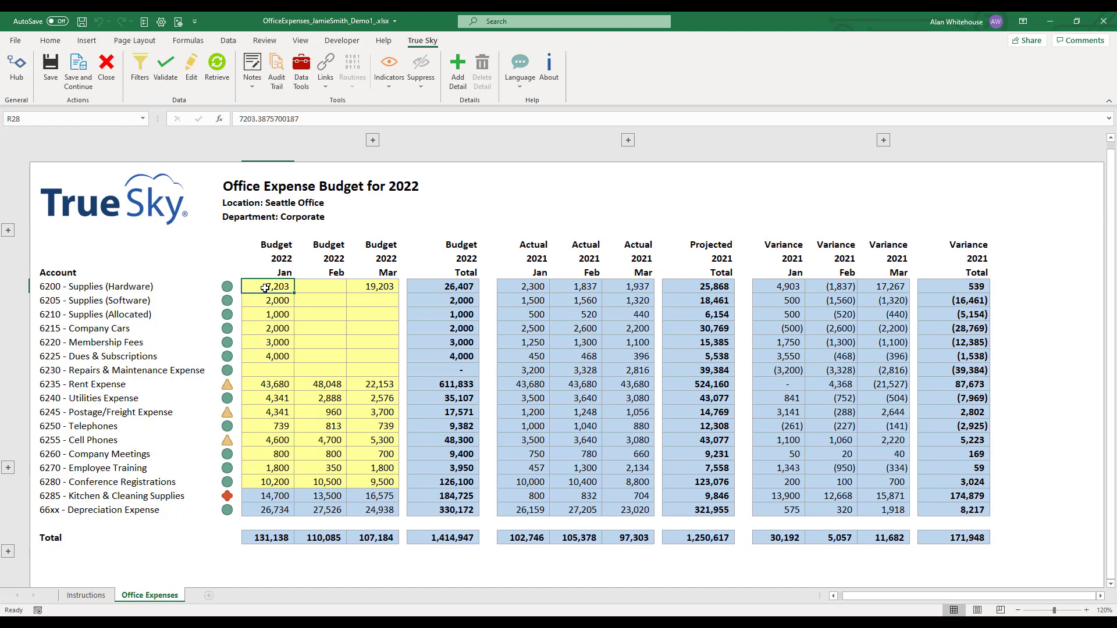
pyautogui.click(253, 66)
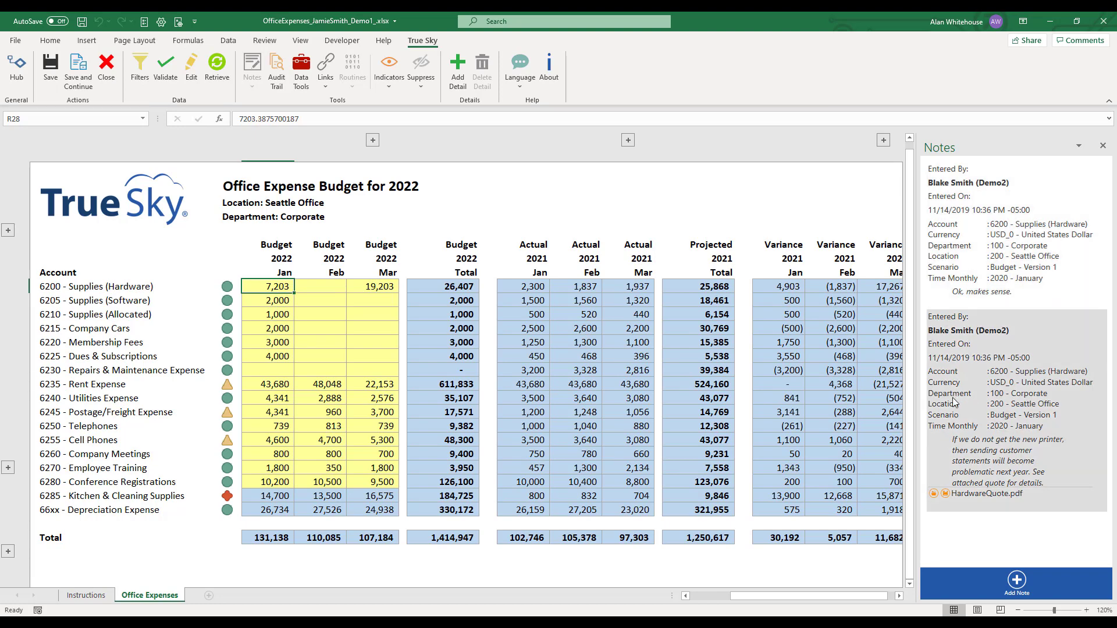
pyautogui.click(1017, 581)
pyautogui.click(537, 246)
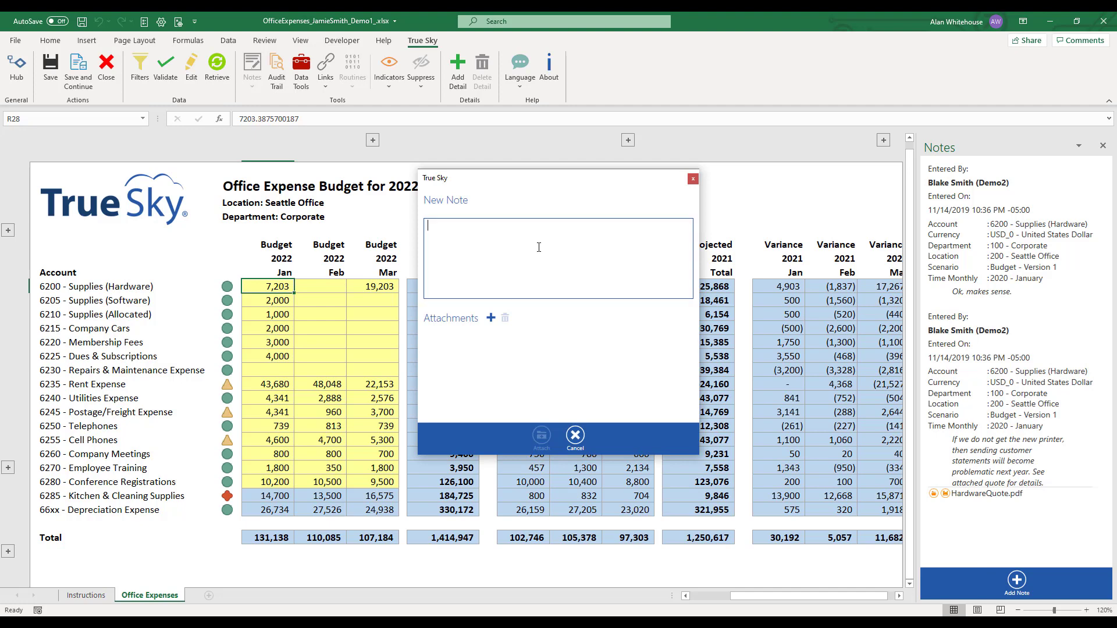
pyautogui.write('My new Note..')
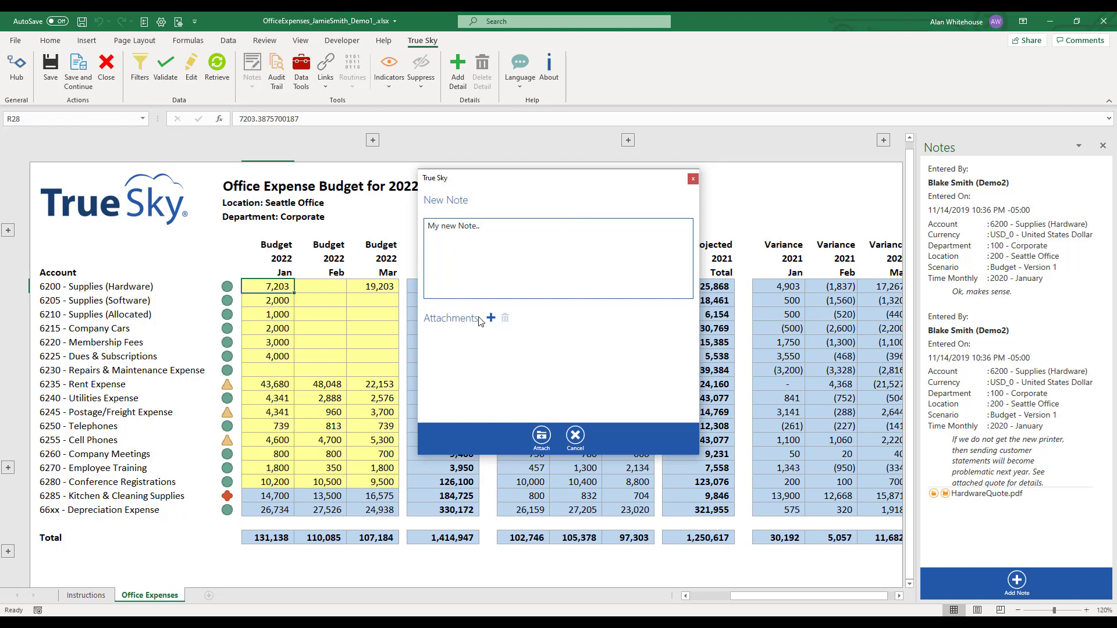
pyautogui.click(574, 437)
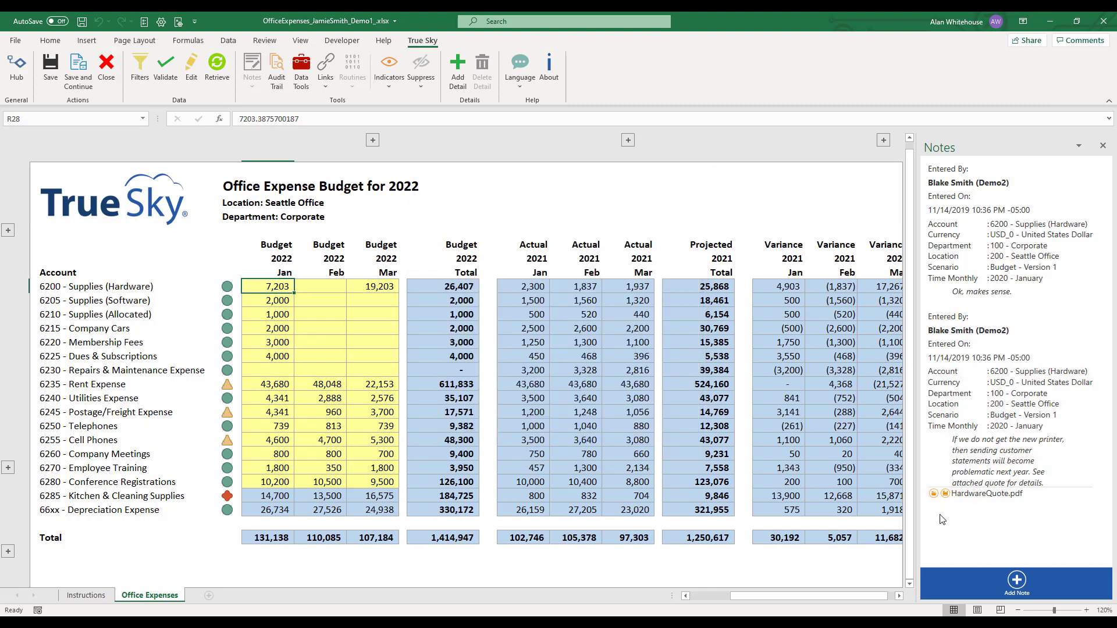
# View the attached HardwareQuote.pdf from the existing note, and close both the document and the Notes pane.
pyautogui.click(934, 495)
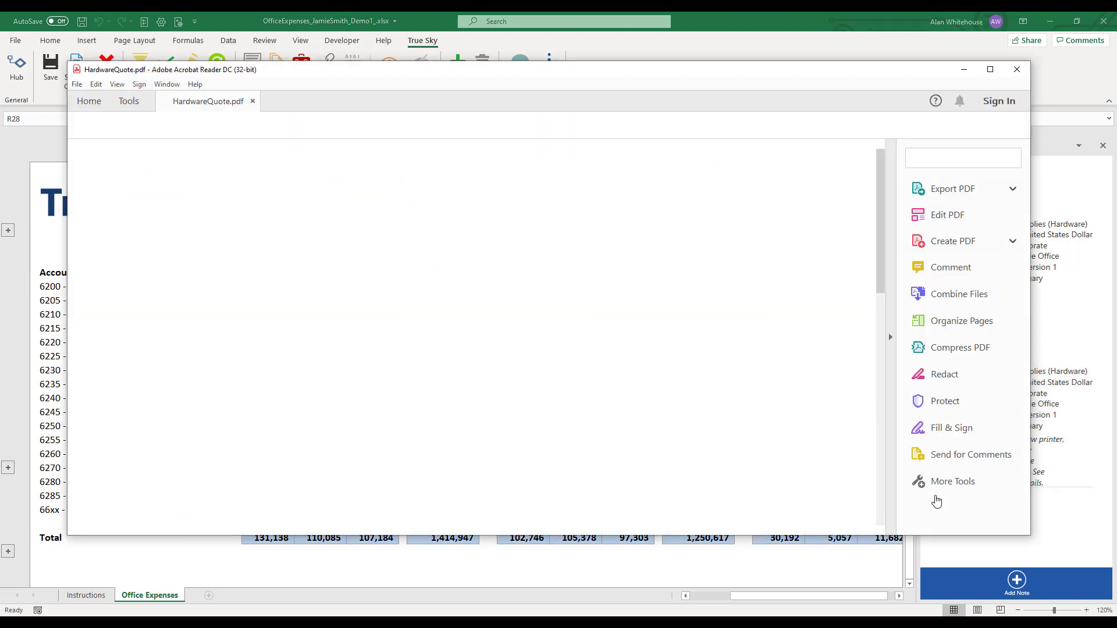
pyautogui.click(1017, 69)
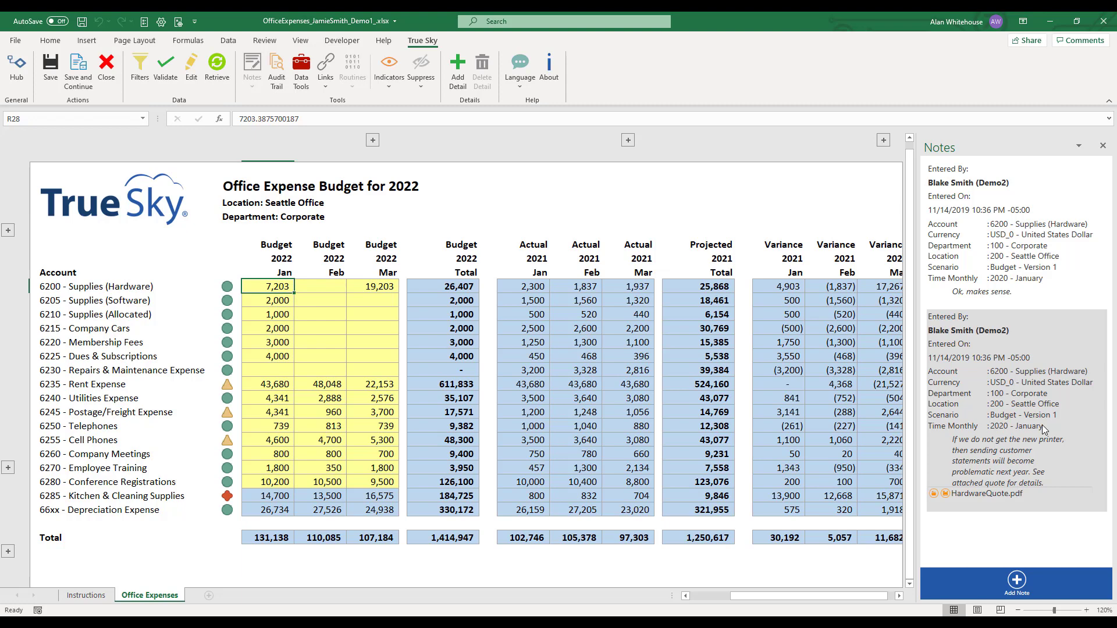
pyautogui.click(1103, 145)
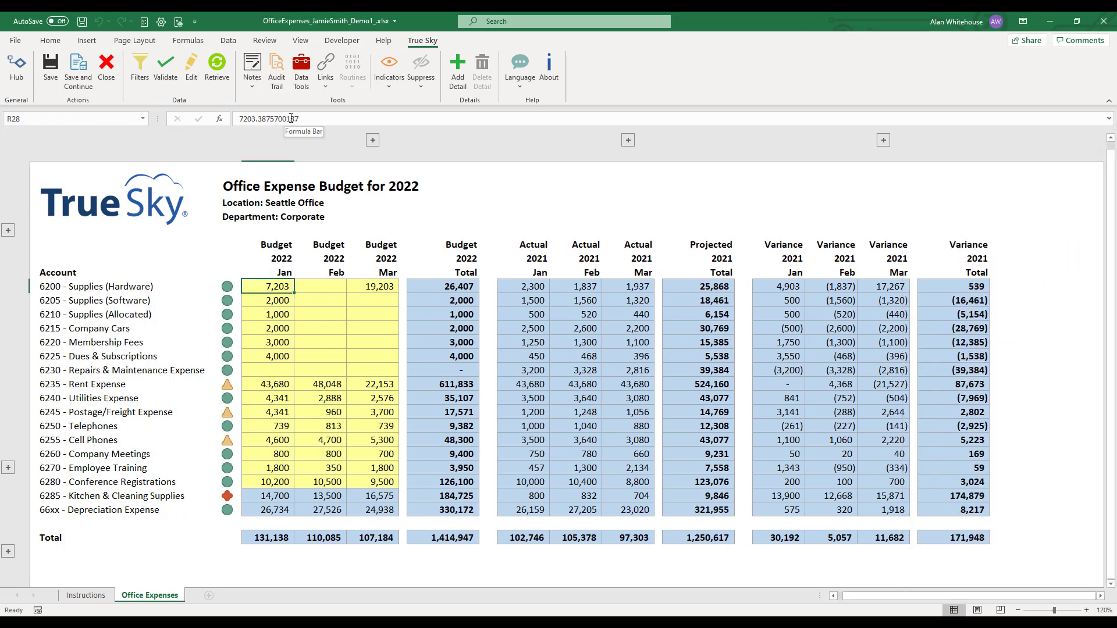
# Use Data Tools to replace the January to December 2022 Supplies (Hardware) budgets with 100000 spread by the Even method.
pyautogui.click(301, 70)
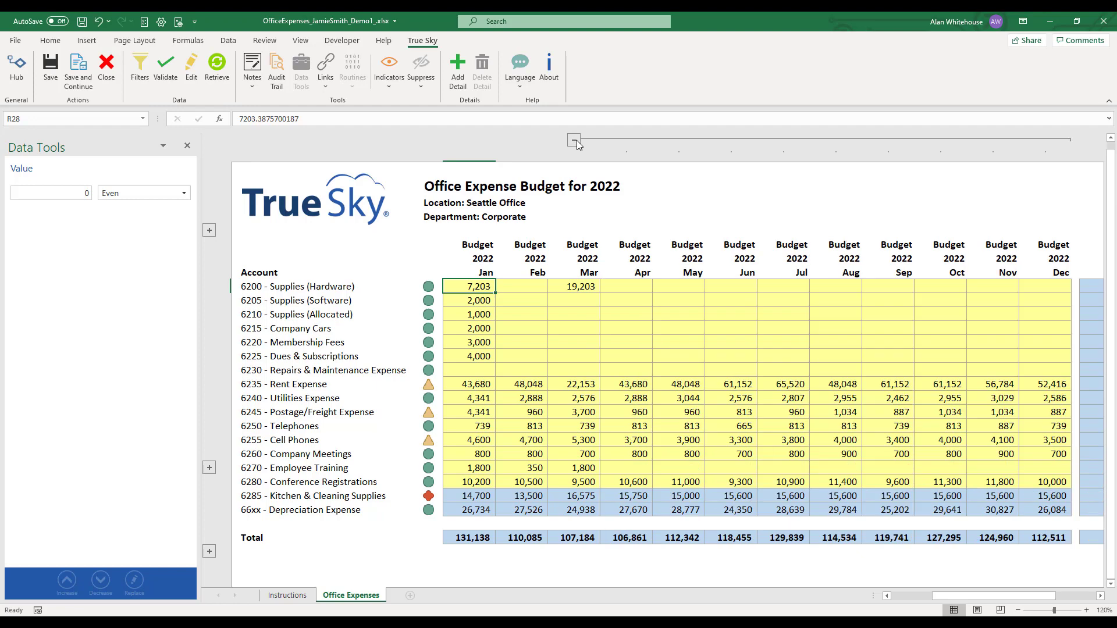
pyautogui.moveTo(475, 285); pyautogui.dragTo(1047, 288)
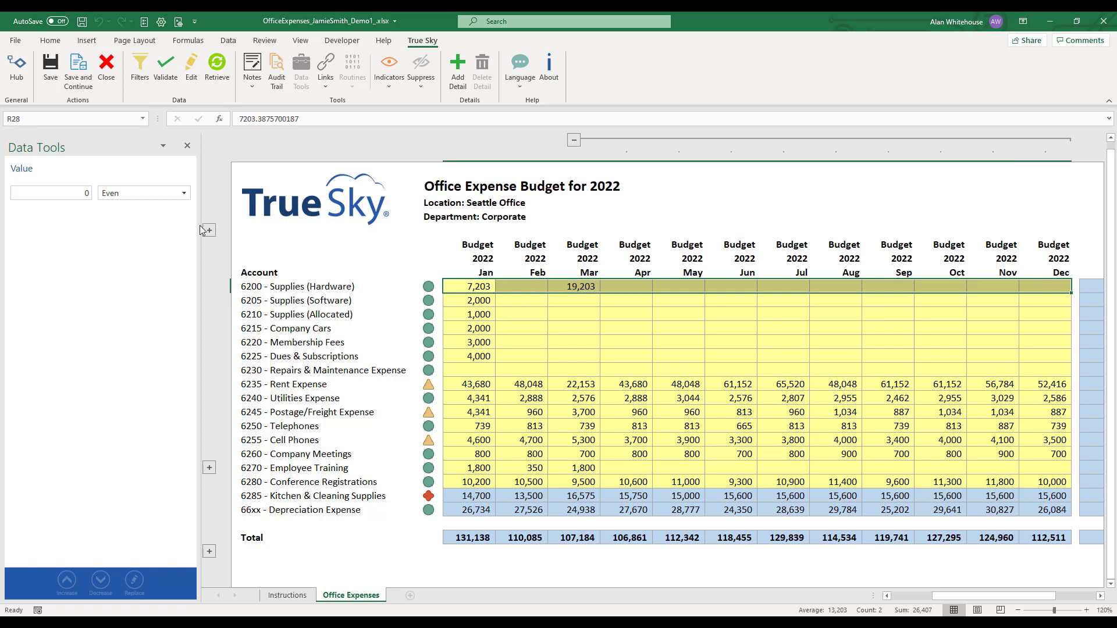
pyautogui.click(84, 194)
pyautogui.write('100000')
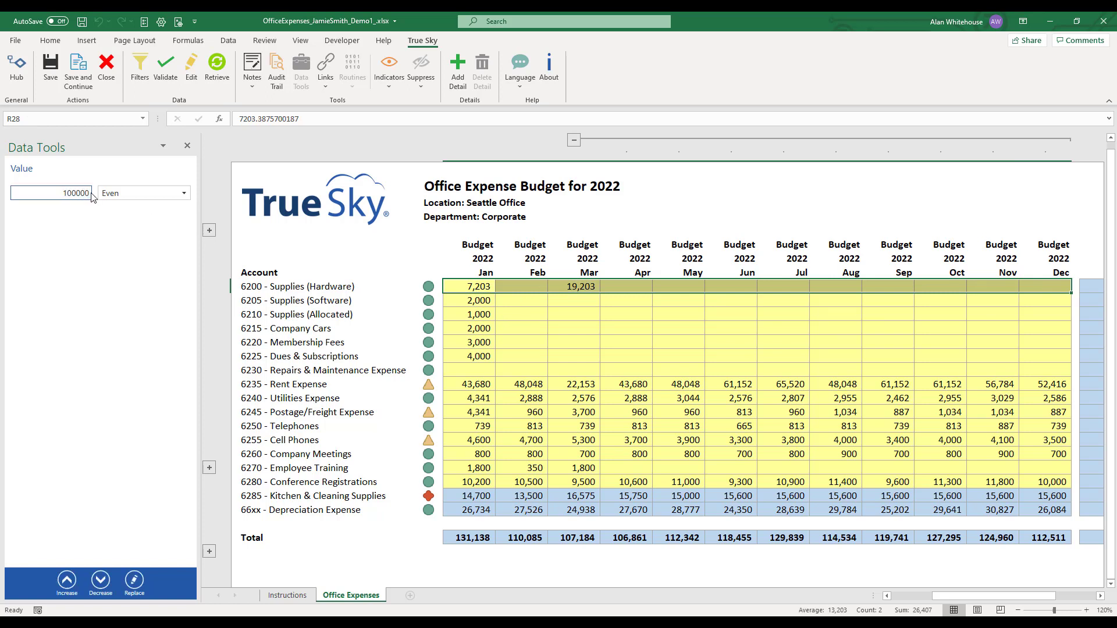
pyautogui.click(131, 193)
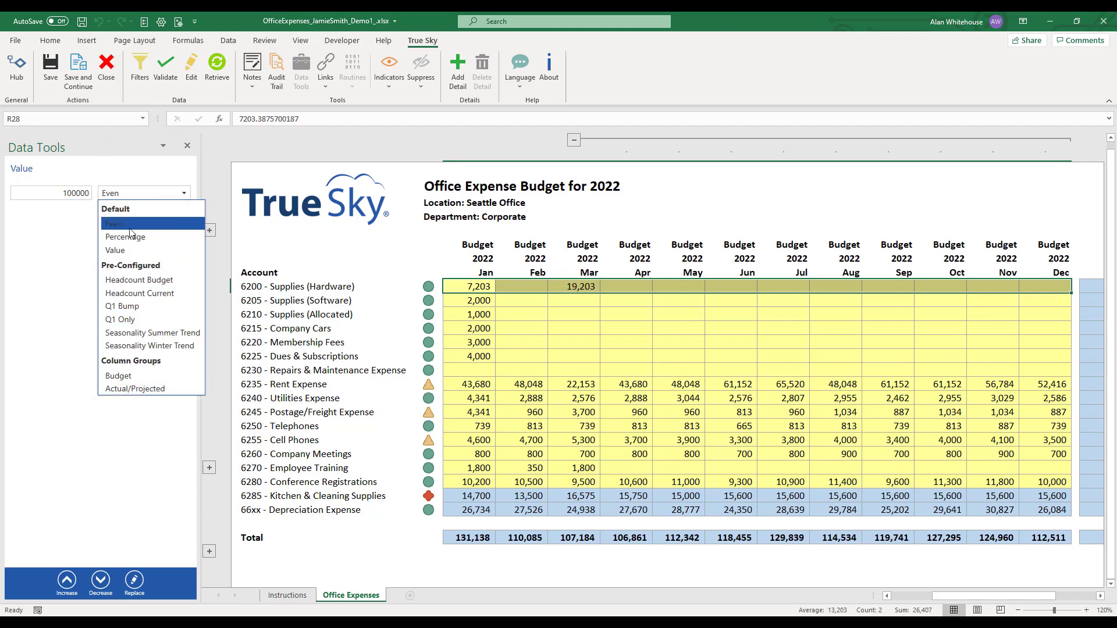
pyautogui.click(131, 227)
pyautogui.click(134, 581)
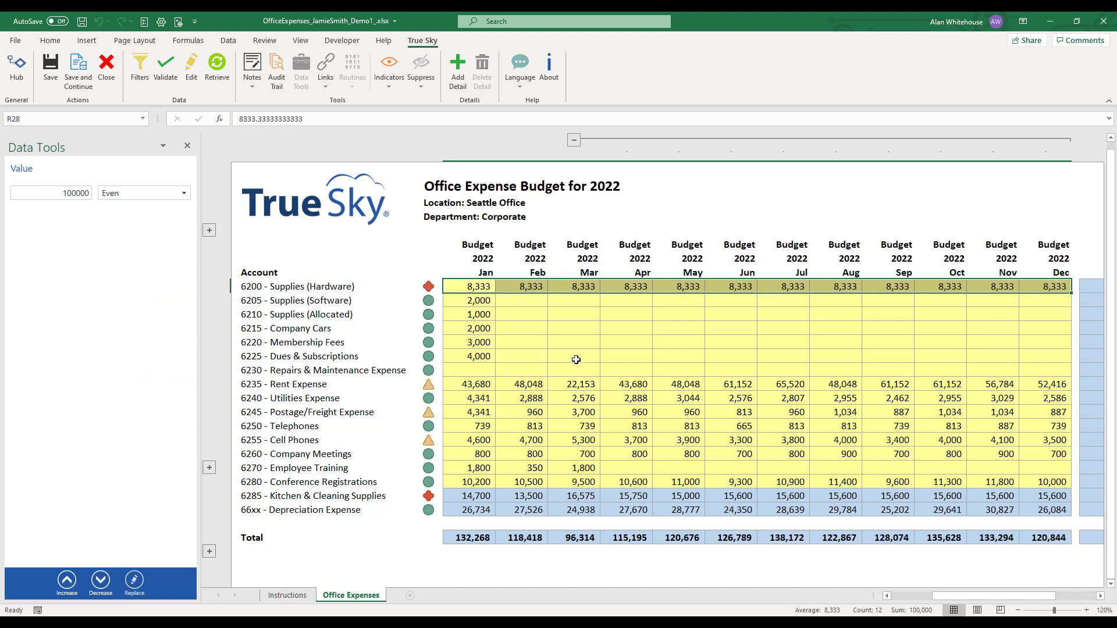
# Replace the Supplies (Hardware) months plus April and June Company Cars, May Supplies (Allocated), July Supplies (Software) and September Membership Fees with 100000 spread by Even.
pyautogui.keyDown('ctrl'); pyautogui.click(613, 324); pyautogui.keyUp('ctrl')
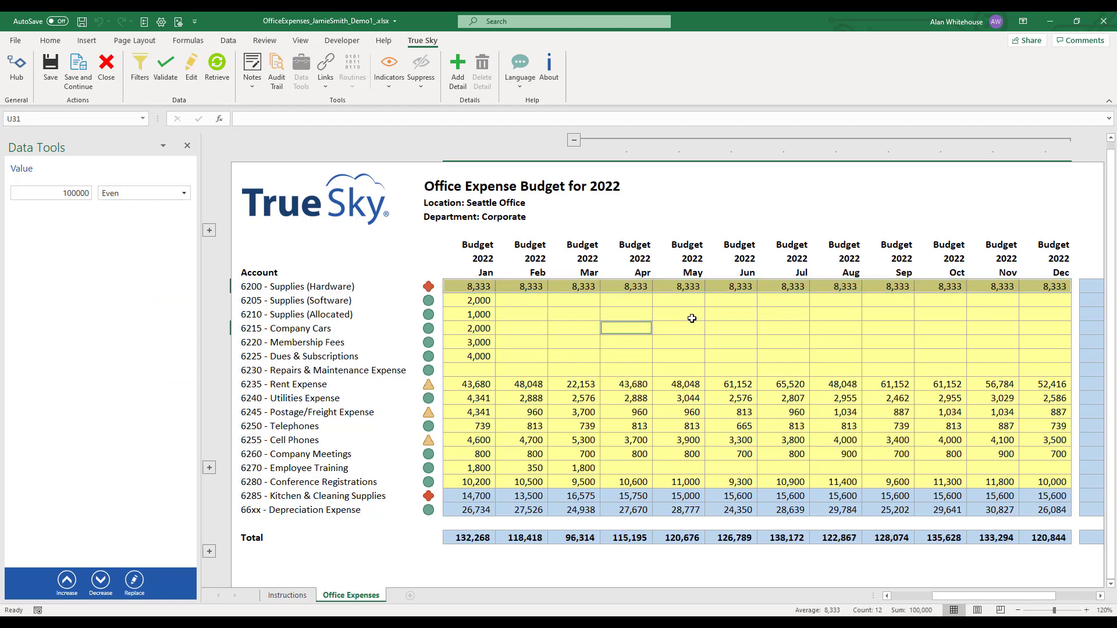
pyautogui.keyDown('ctrl'); pyautogui.click(686, 317); pyautogui.keyUp('ctrl')
pyautogui.keyDown('ctrl'); pyautogui.click(715, 330); pyautogui.keyUp('ctrl')
pyautogui.keyDown('ctrl'); pyautogui.click(785, 300); pyautogui.keyUp('ctrl')
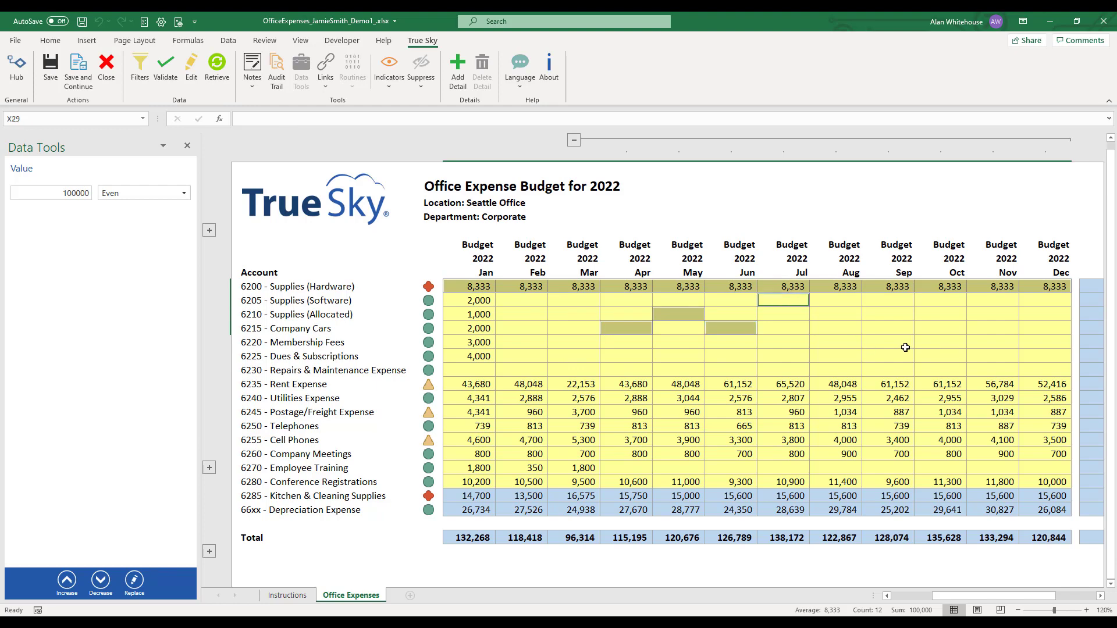
pyautogui.keyDown('ctrl'); pyautogui.click(906, 347); pyautogui.keyUp('ctrl')
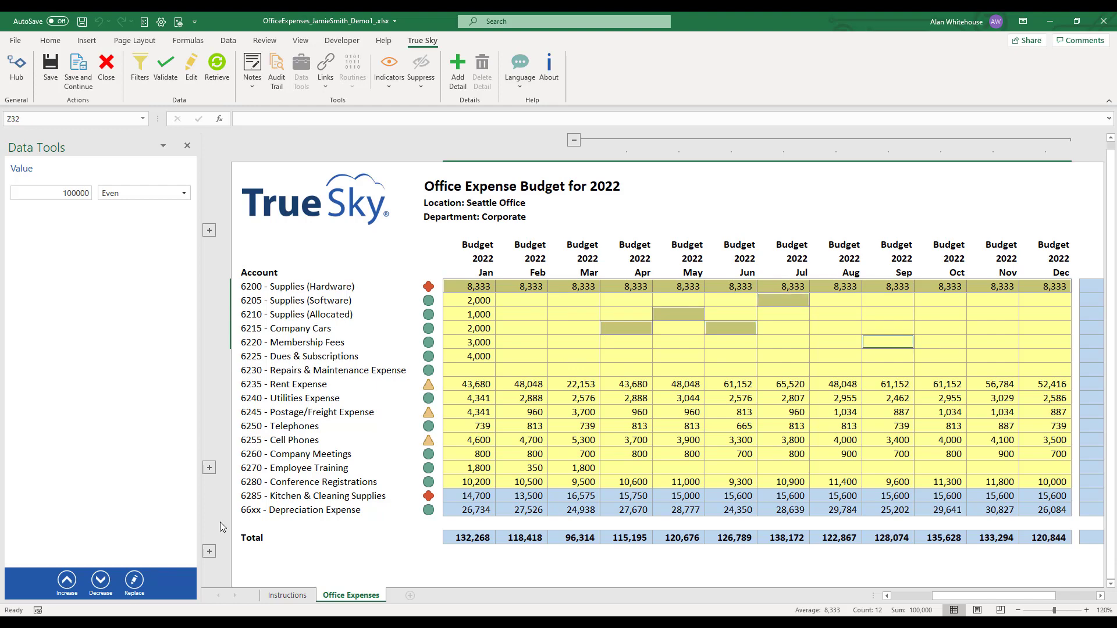
pyautogui.click(130, 584)
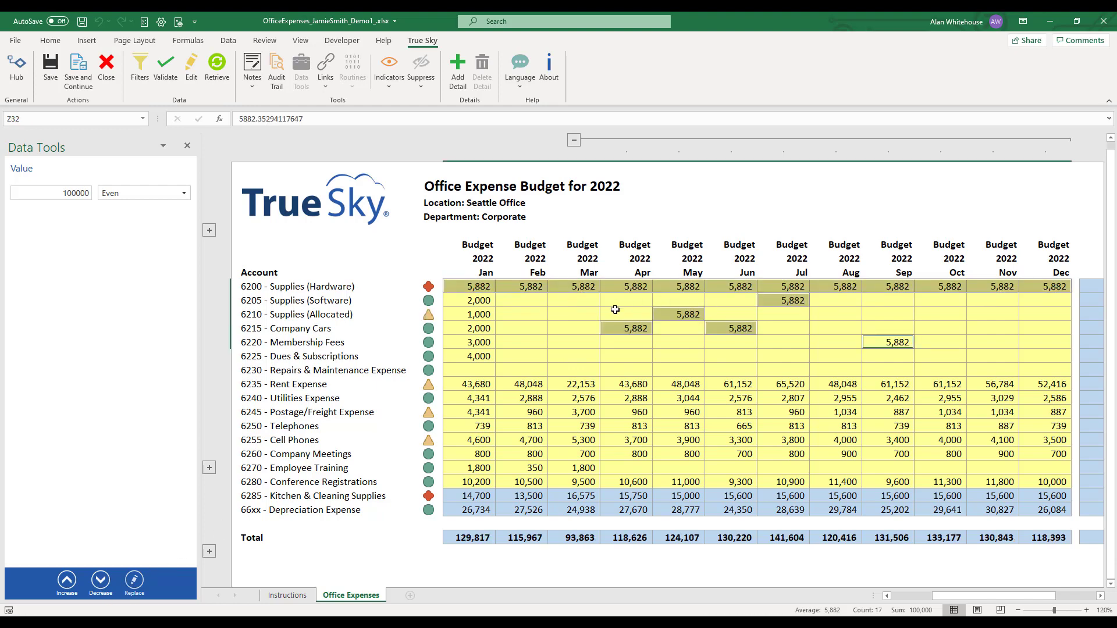
# Replace the January to December 2022 Supplies (Hardware) budgets with 100000 spread by Seasonality Winter Trend, widening the Data Tools pane.
pyautogui.click(472, 286)
pyautogui.moveTo(471, 286); pyautogui.dragTo(1019, 283)
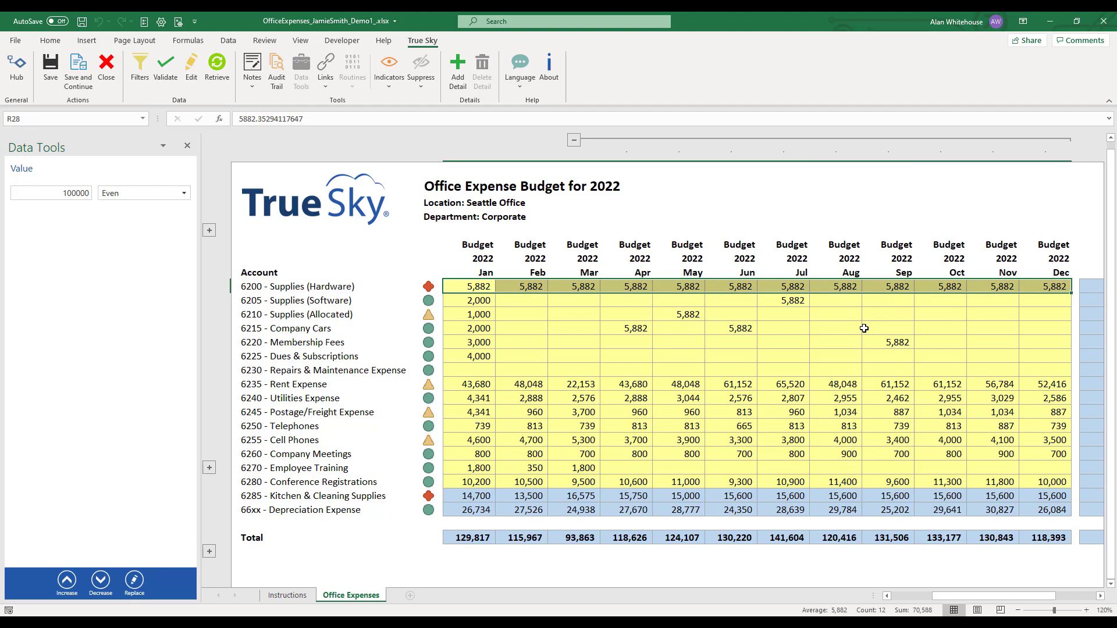
pyautogui.click(150, 199)
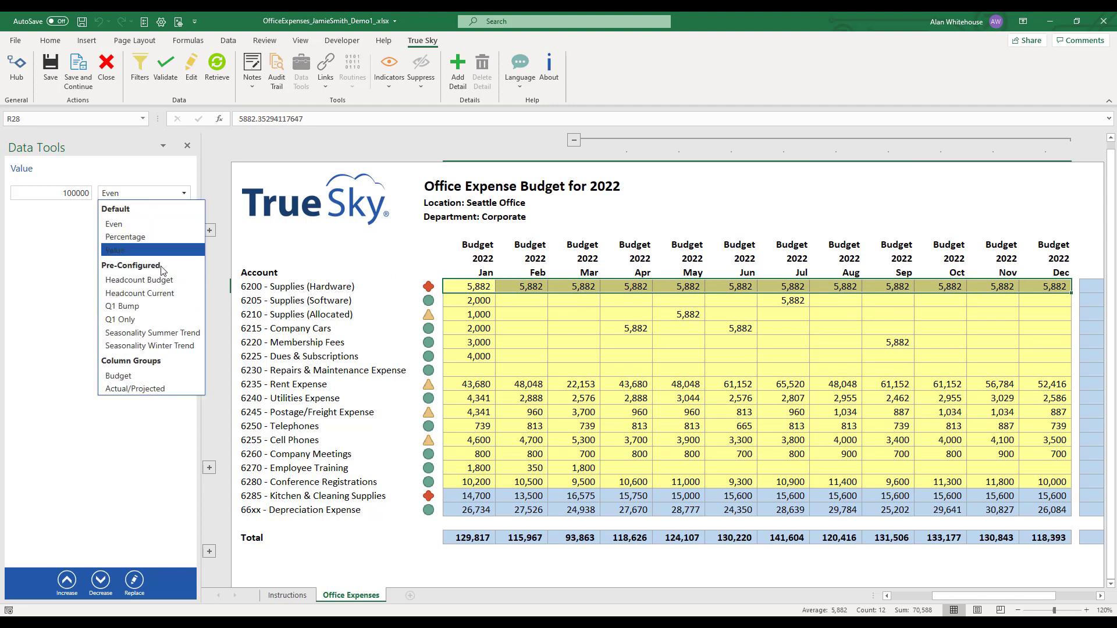
pyautogui.click(156, 347)
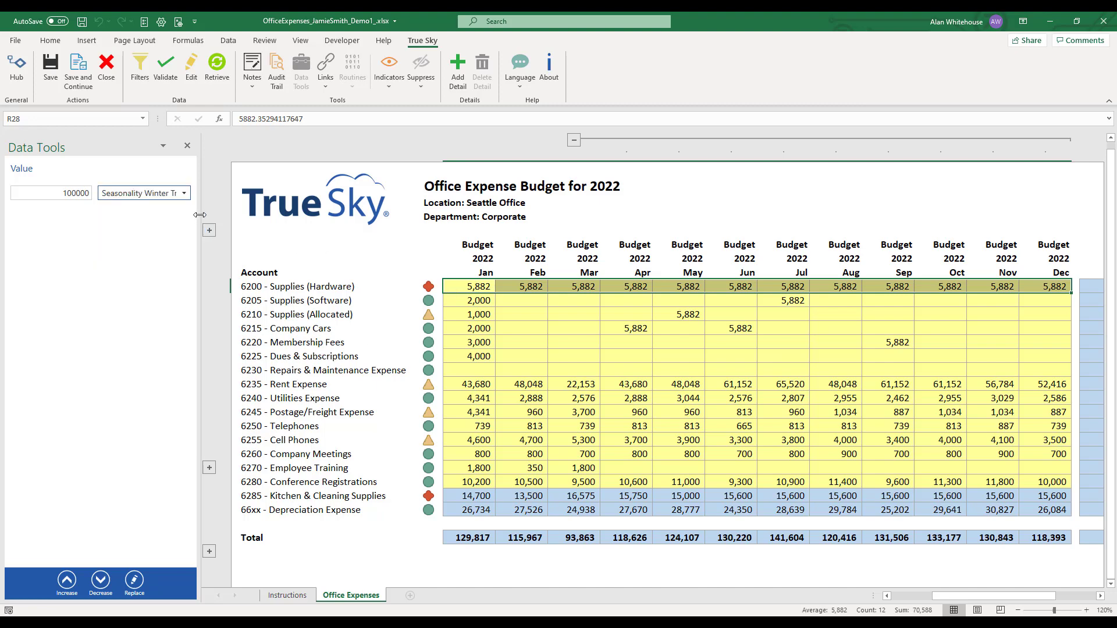
pyautogui.moveTo(199, 215); pyautogui.dragTo(237, 214)
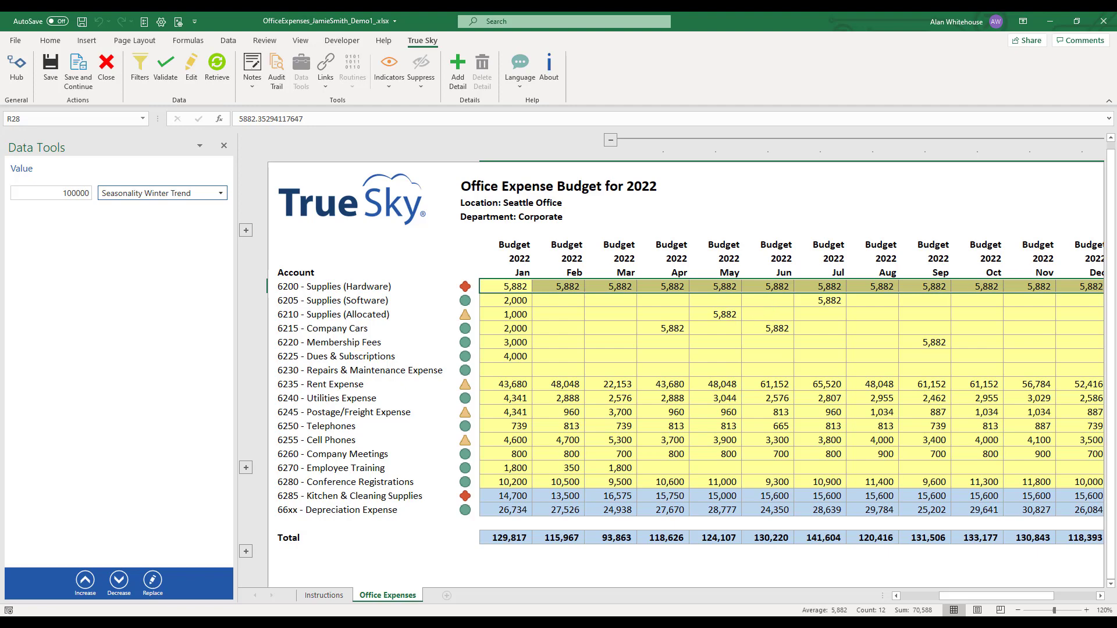
pyautogui.moveTo(989, 596); pyautogui.dragTo(992, 597)
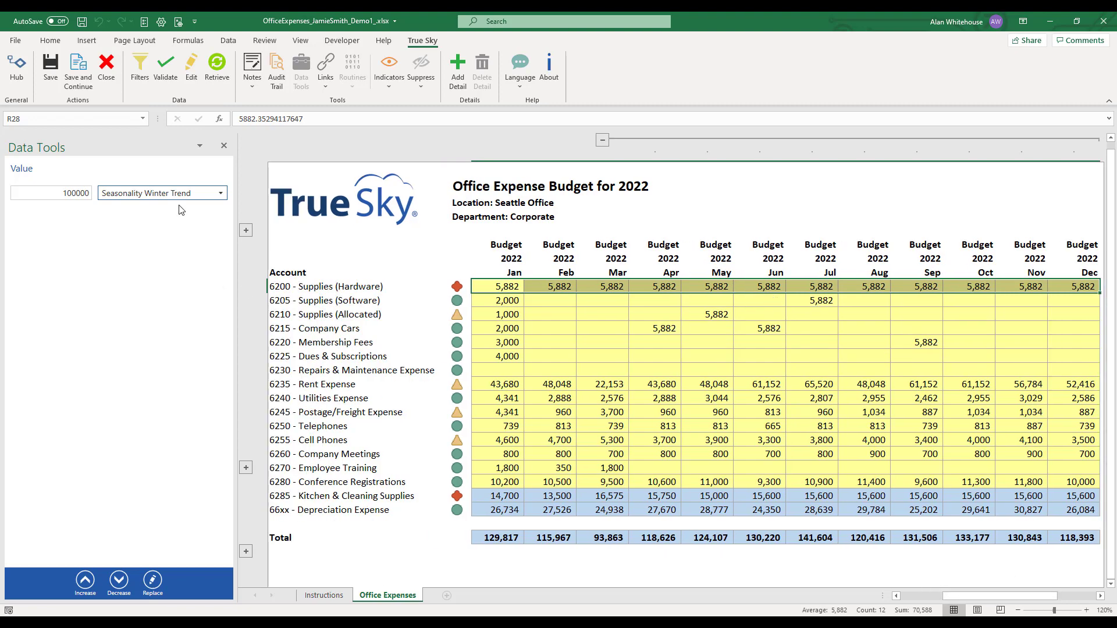
pyautogui.click(154, 580)
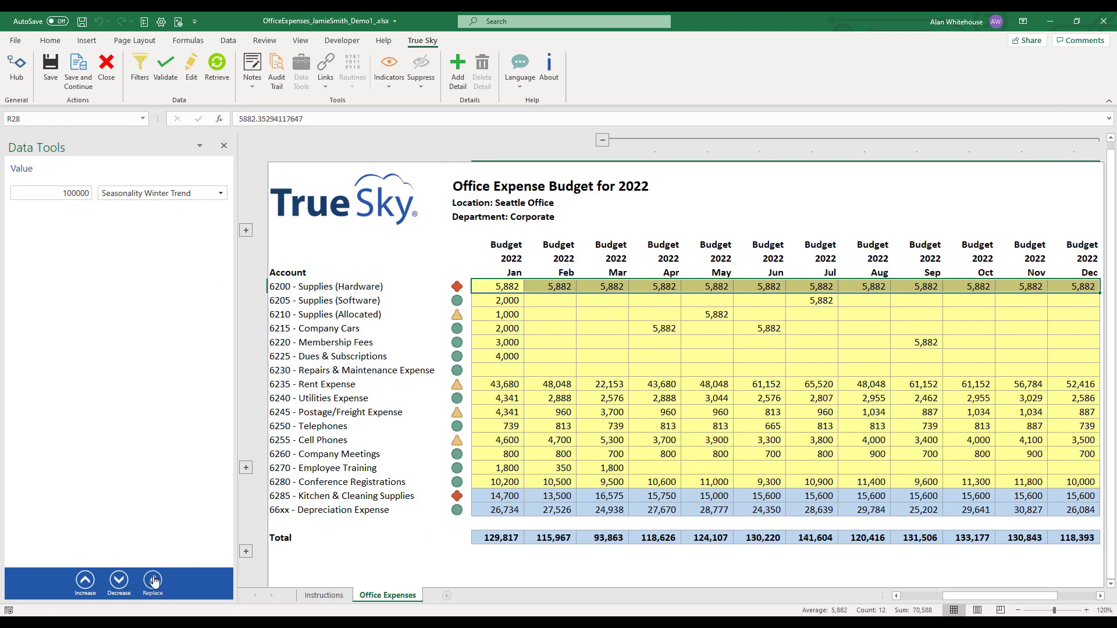
pyautogui.click(474, 289)
pyautogui.click(553, 288)
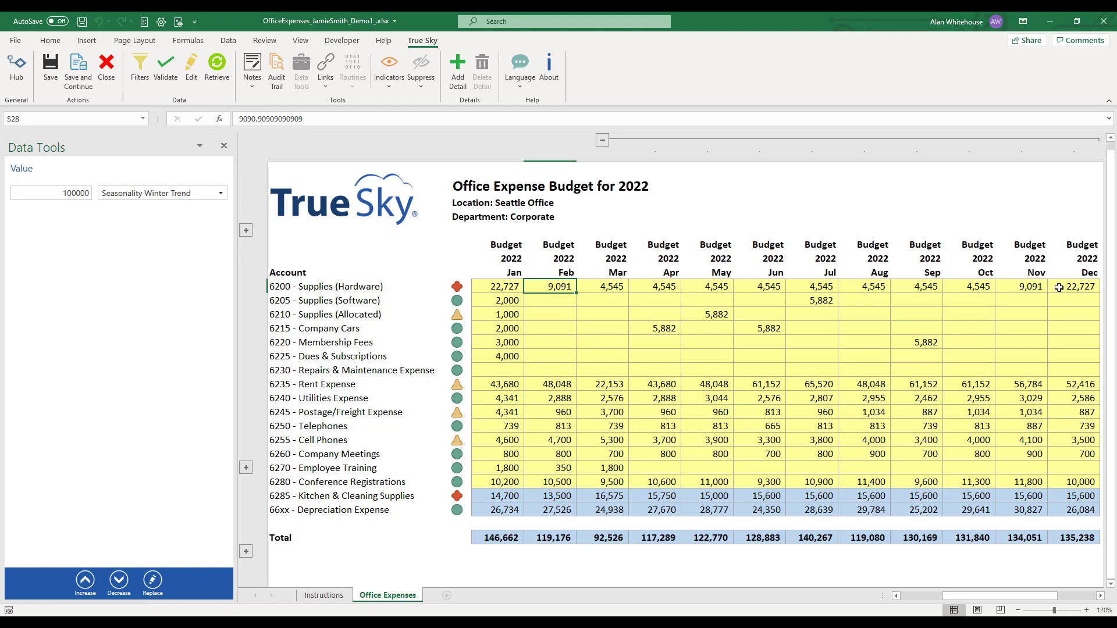
# Replace the January to December 2022 Supplies (Hardware) budgets with 100000 spread by the Actual/Projected column group.
pyautogui.moveTo(1058, 287); pyautogui.dragTo(479, 287)
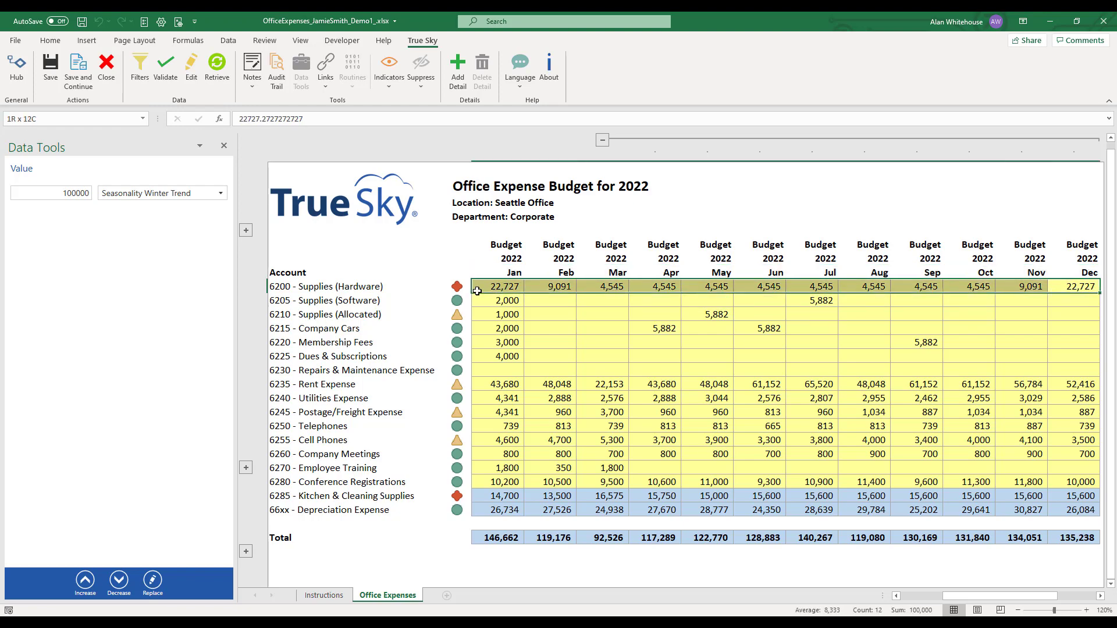
pyautogui.click(181, 195)
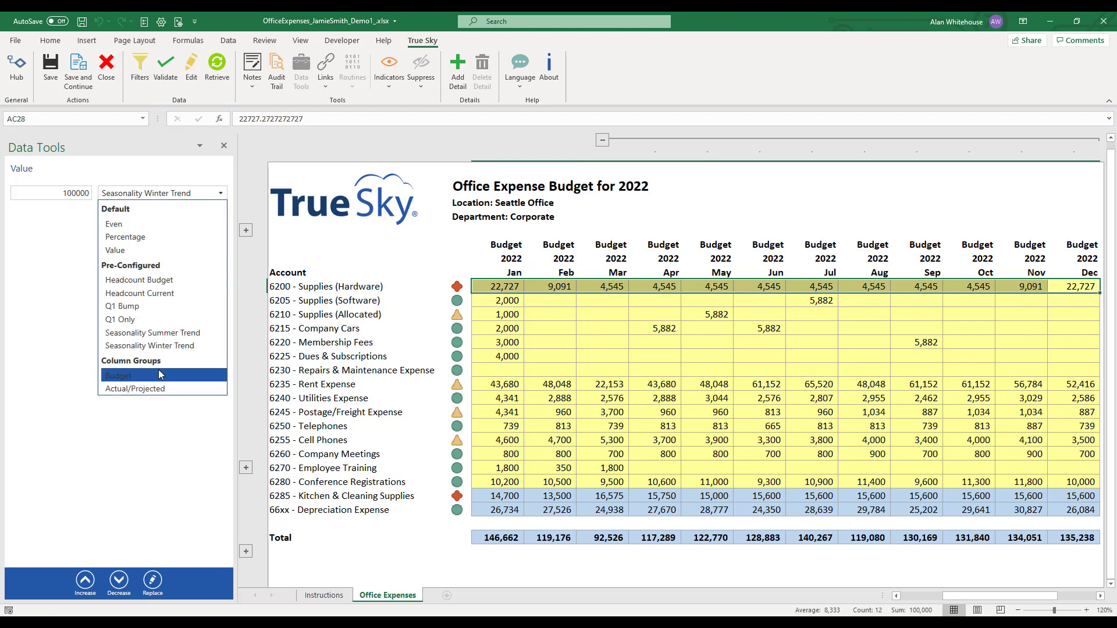
pyautogui.click(154, 389)
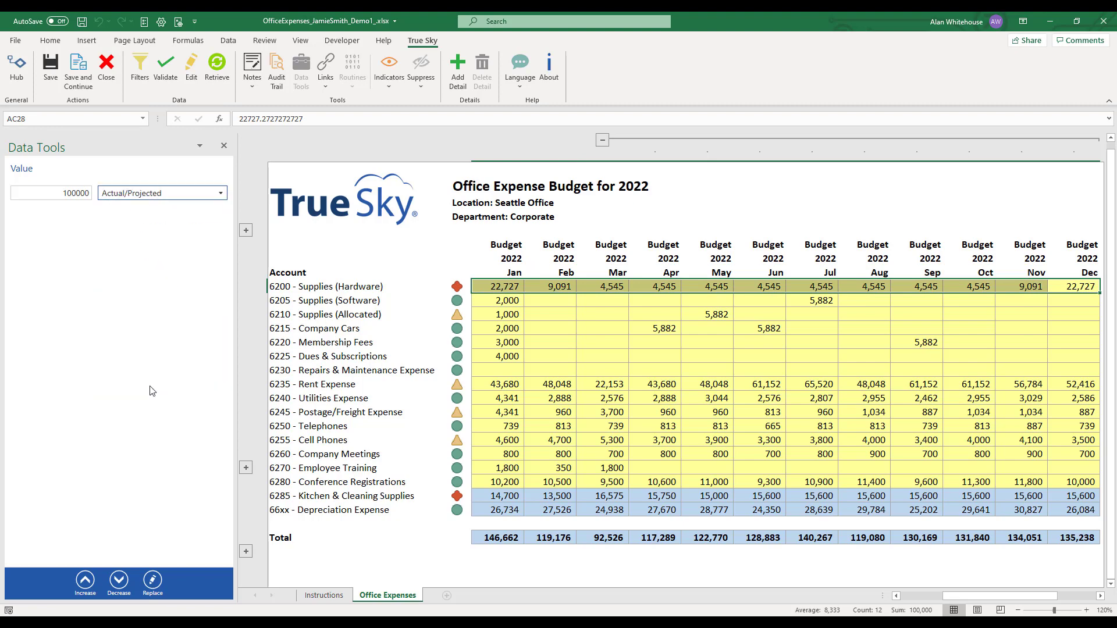
pyautogui.click(154, 580)
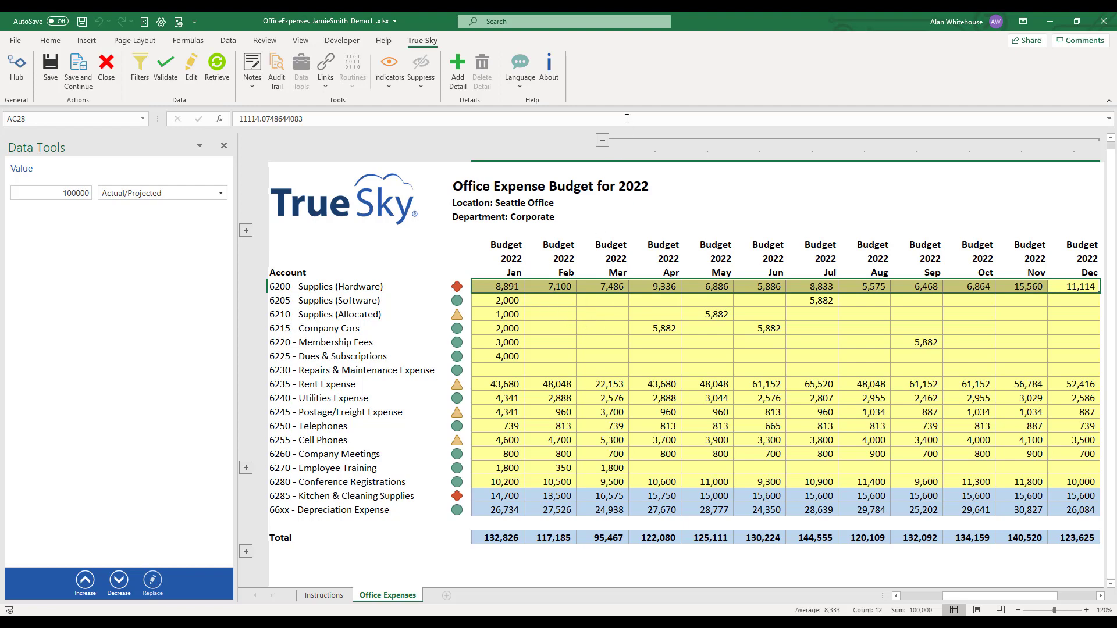
# Collapse the April to December budget columns and copy January's 6210 to 6225 budgets into February, starting at Supplies (Software).
pyautogui.click(603, 140)
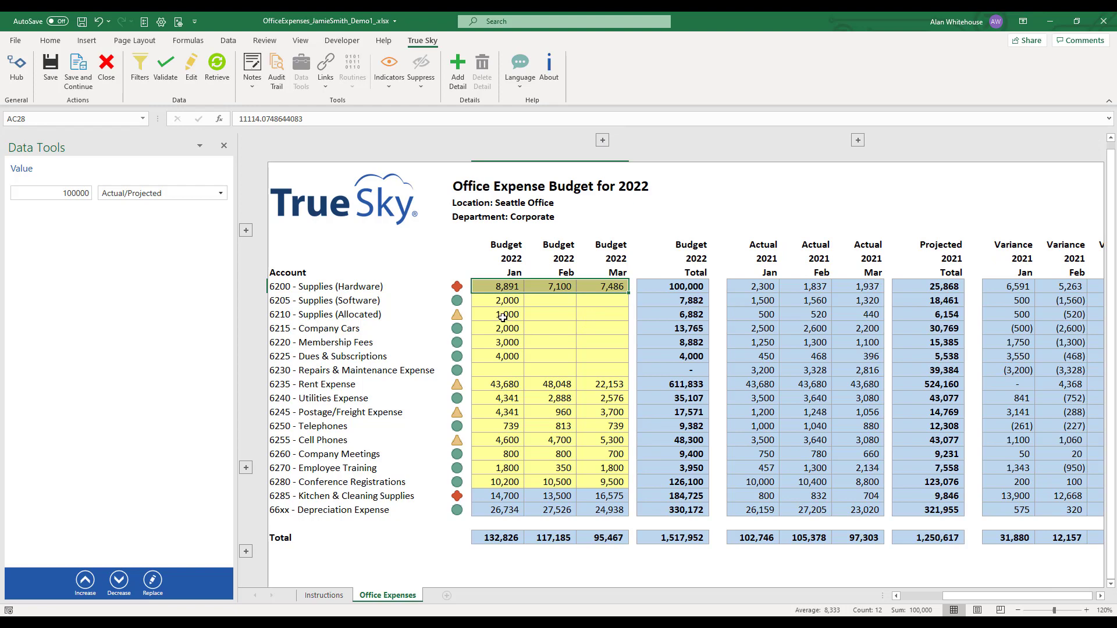
pyautogui.moveTo(502, 315); pyautogui.dragTo(495, 359)
pyautogui.hotkey('ctrl', 'c')
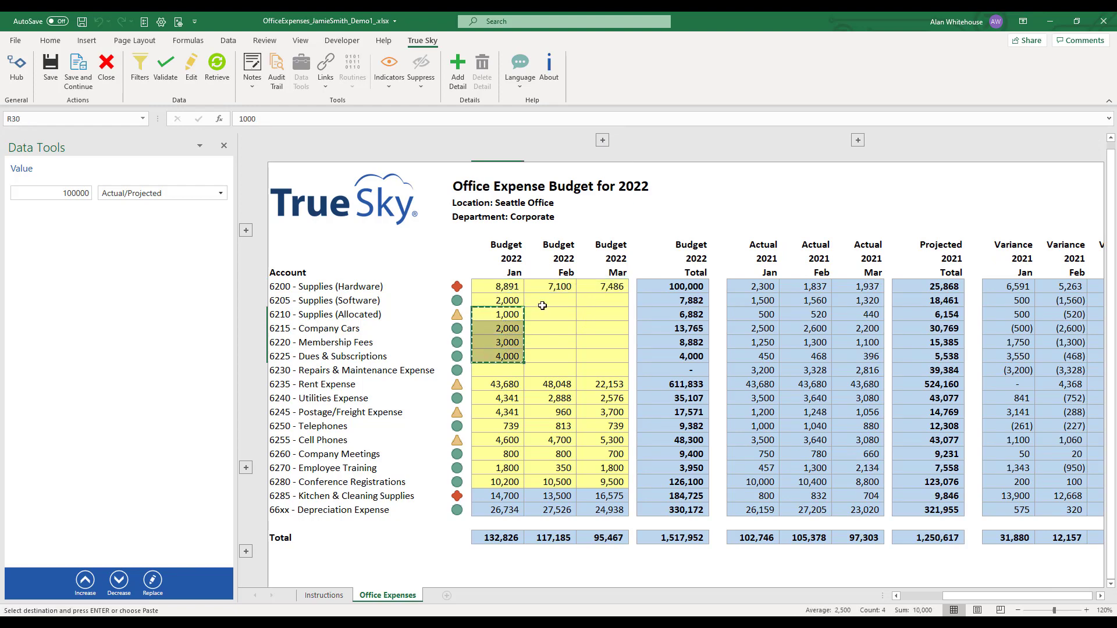
pyautogui.click(541, 306)
pyautogui.press('Return')
# Copy the January 2022 budgets of accounts 6205 to 6225 into the same accounts for March.
pyautogui.moveTo(502, 301); pyautogui.dragTo(505, 349)
pyautogui.hotkey('ctrl', 'c')
pyautogui.click(588, 300)
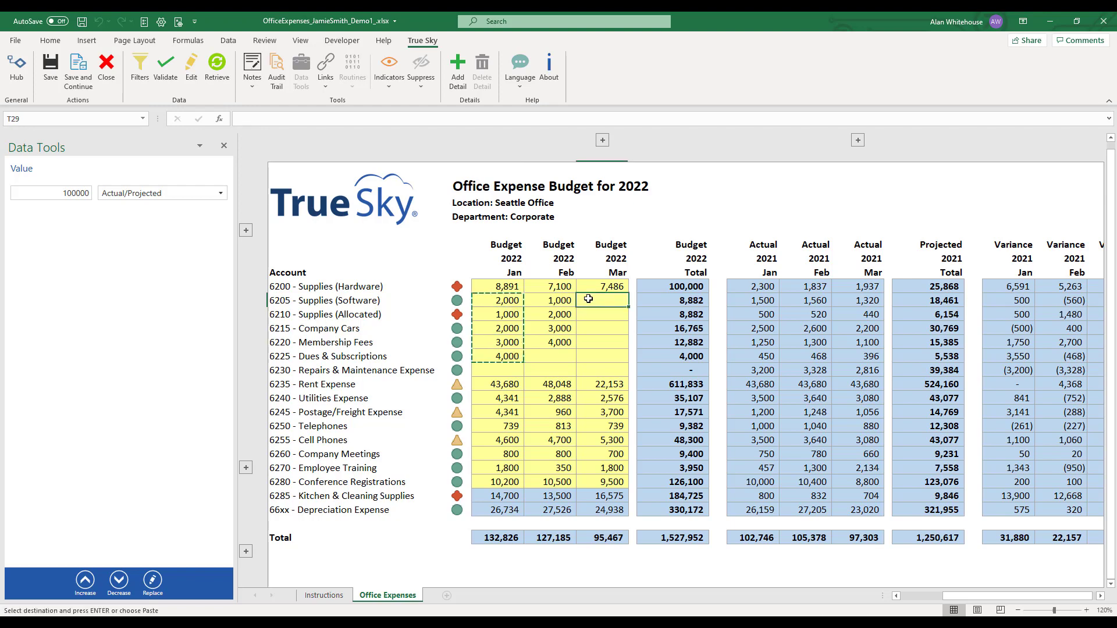
pyautogui.press('Return')
# Decrease the January to March 2022 budgets of accounts 6200 to 6225 by 23.5 percent three times with Data Tools.
pyautogui.moveTo(502, 288); pyautogui.dragTo(594, 356)
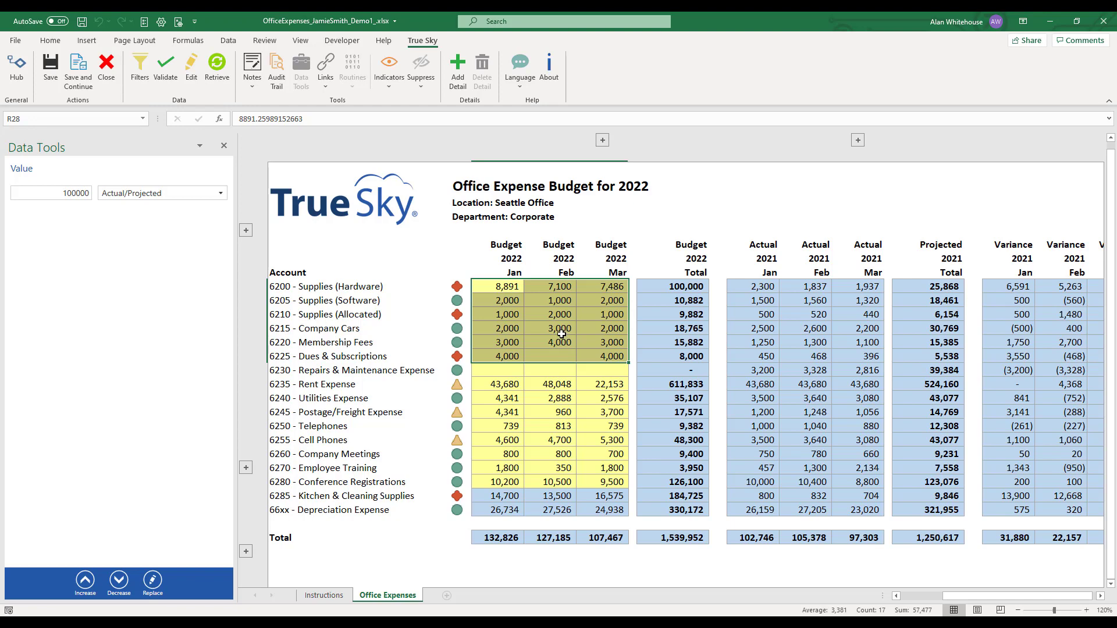
pyautogui.moveTo(63, 193); pyautogui.dragTo(88, 193)
pyautogui.write('23.5')
pyautogui.click(127, 194)
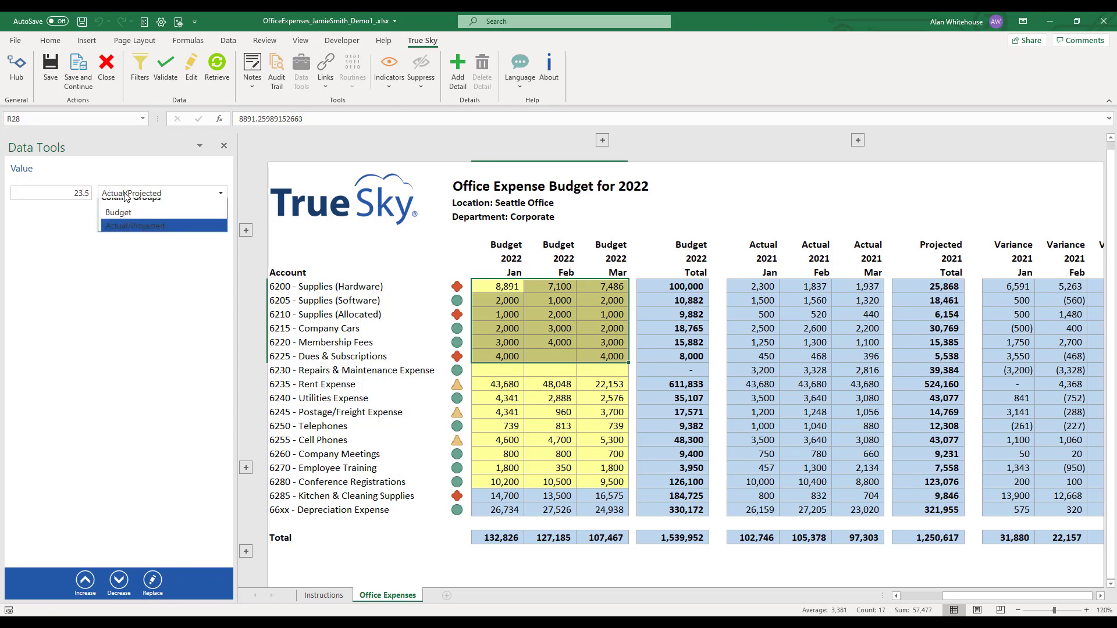
pyautogui.click(140, 236)
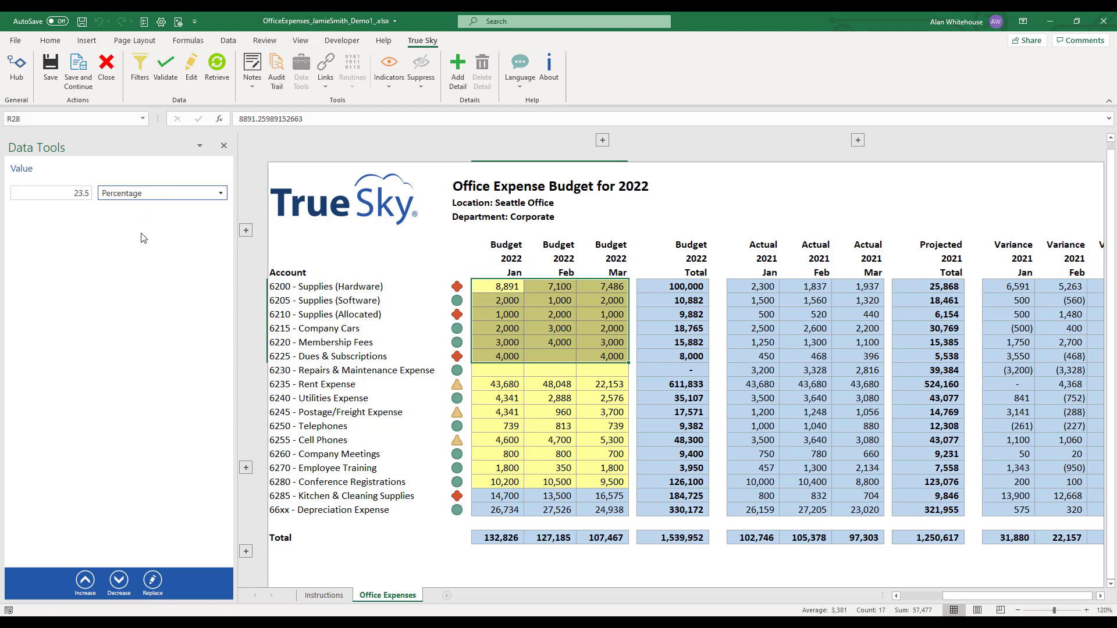
pyautogui.click(120, 581)
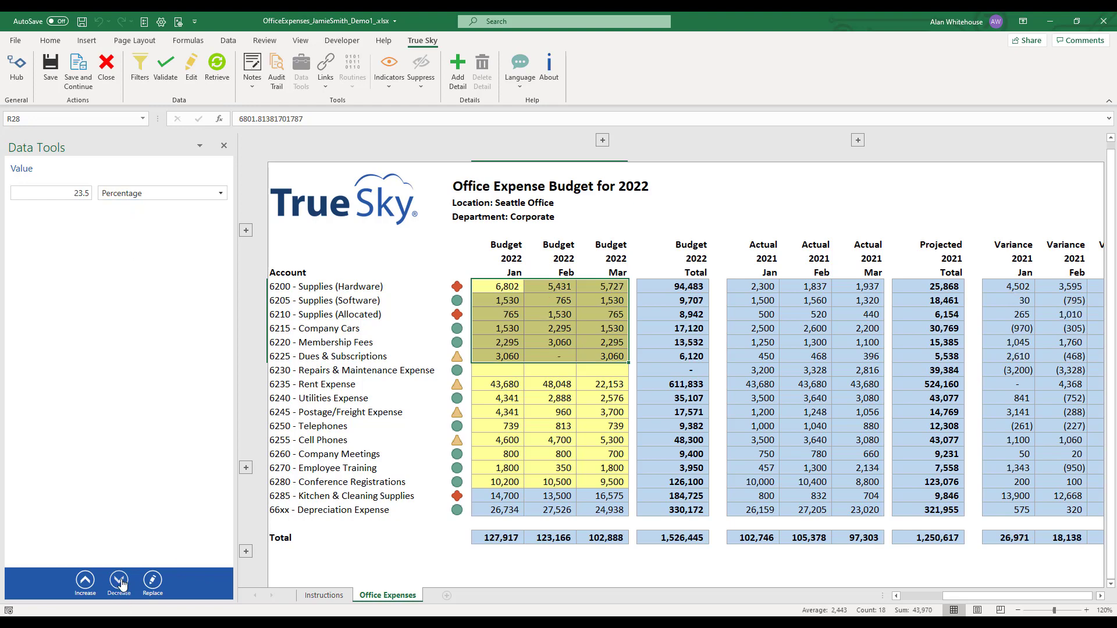
pyautogui.click(119, 581)
pyautogui.click(119, 581)
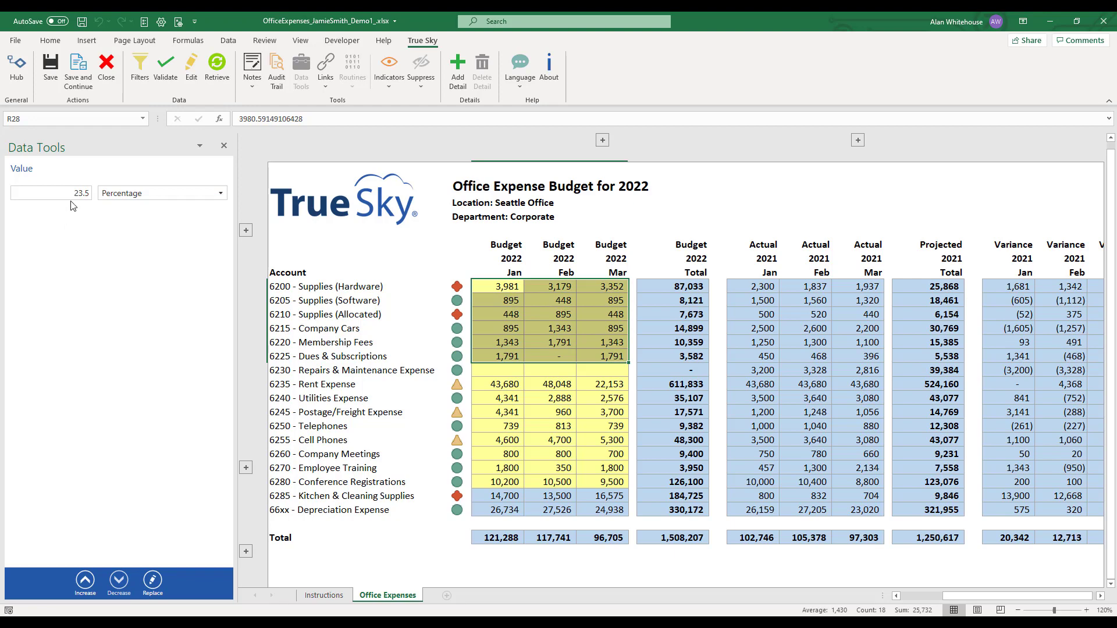
# Increase the January to March 2022 budgets of accounts 6200 to 6225 by a Value of 1000 three times.
pyautogui.doubleClick(86, 193)
pyautogui.write('1000')
pyautogui.click(111, 195)
pyautogui.click(125, 251)
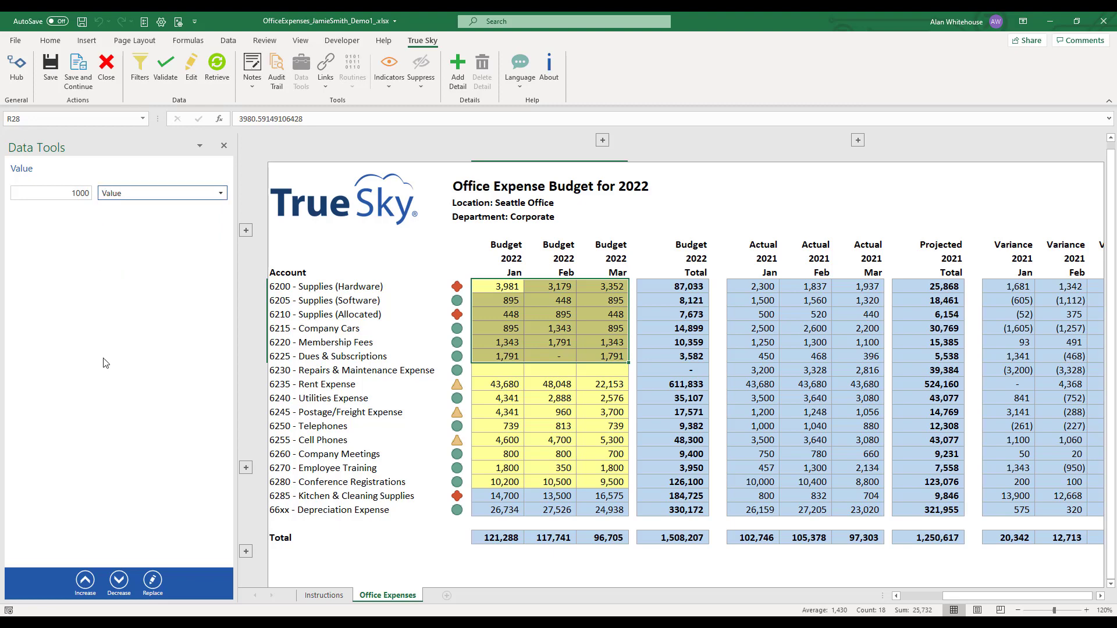
pyautogui.click(86, 582)
pyautogui.click(87, 583)
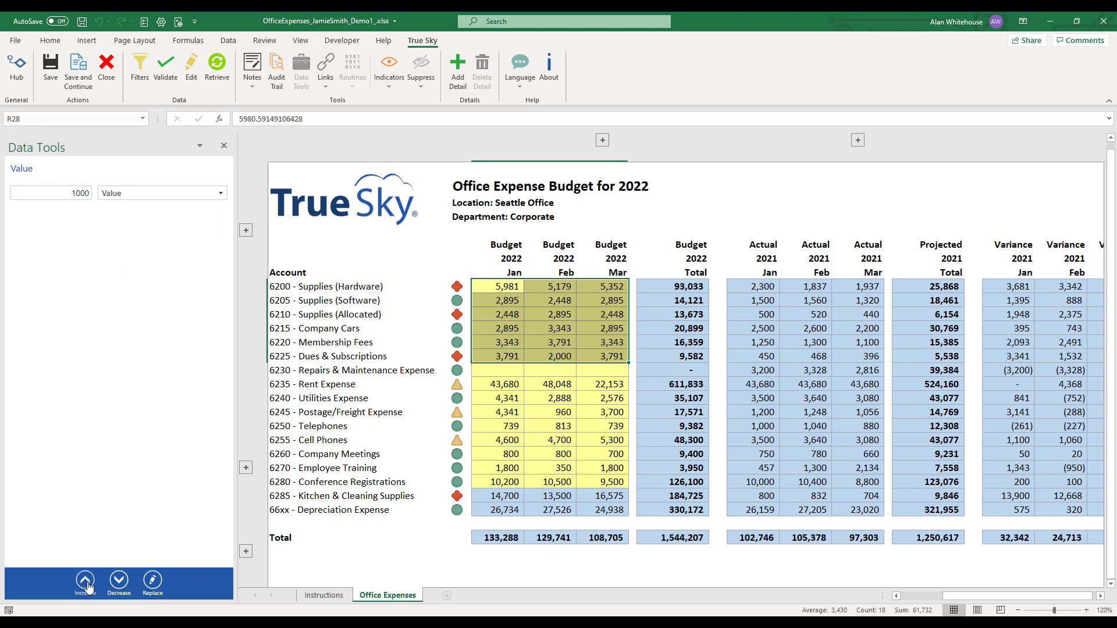
pyautogui.click(86, 583)
# Close Data Tools and expand the hidden Headcount row above the budget table.
pyautogui.click(502, 286)
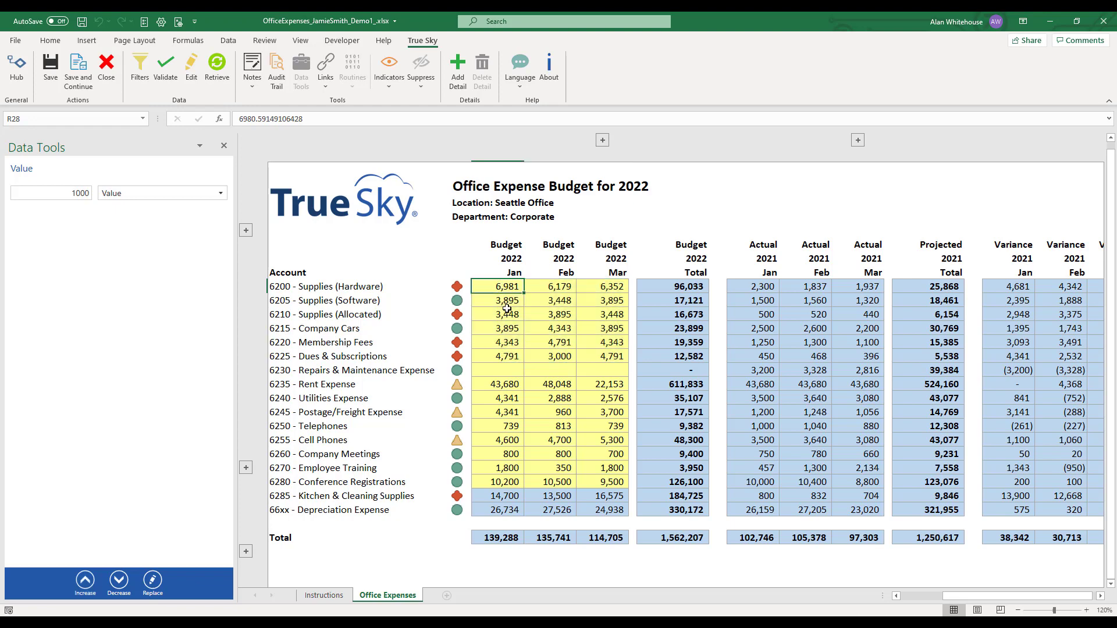
pyautogui.click(224, 146)
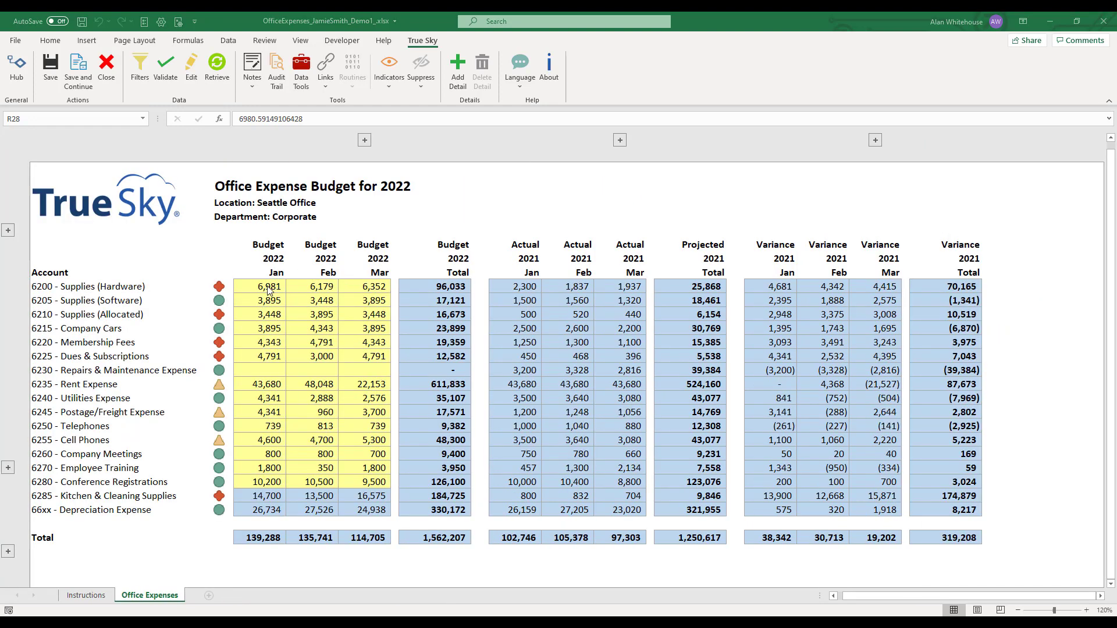
pyautogui.click(834, 596)
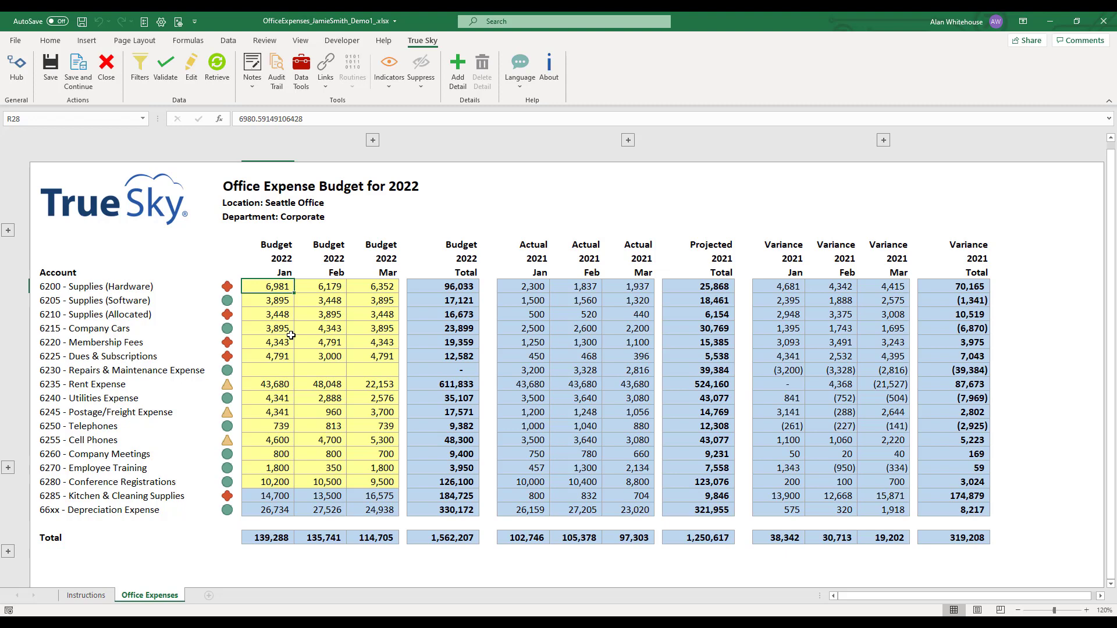
pyautogui.click(8, 231)
pyautogui.click(279, 258)
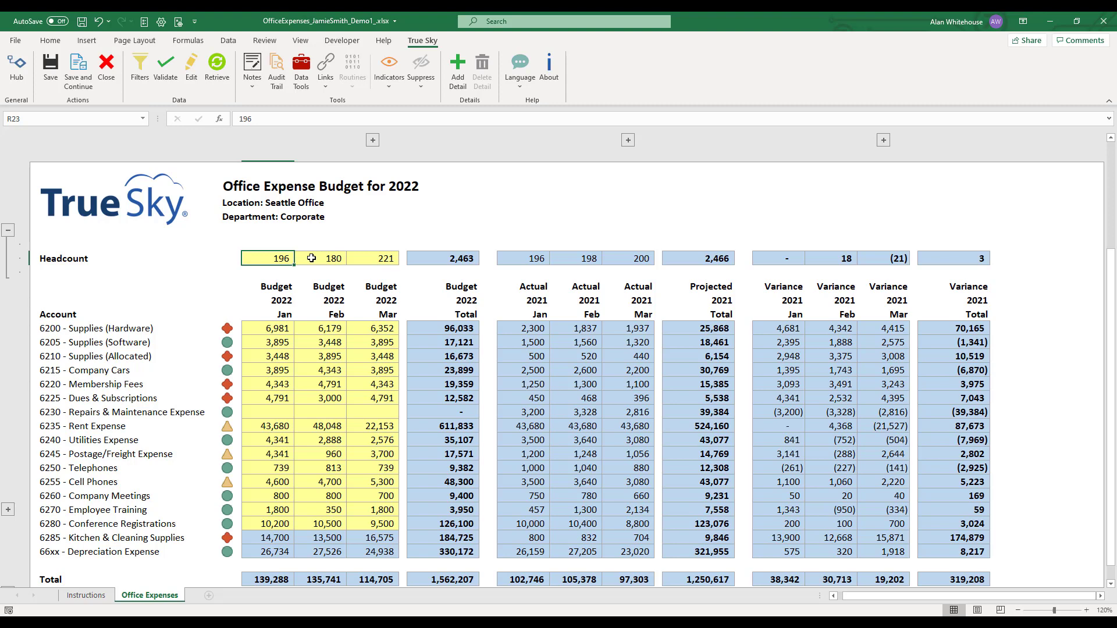
# Try to edit the January 2022 Kitchen & Cleaning Supplies formula and dismiss the message.
pyautogui.click(268, 539)
pyautogui.doubleClick(269, 539)
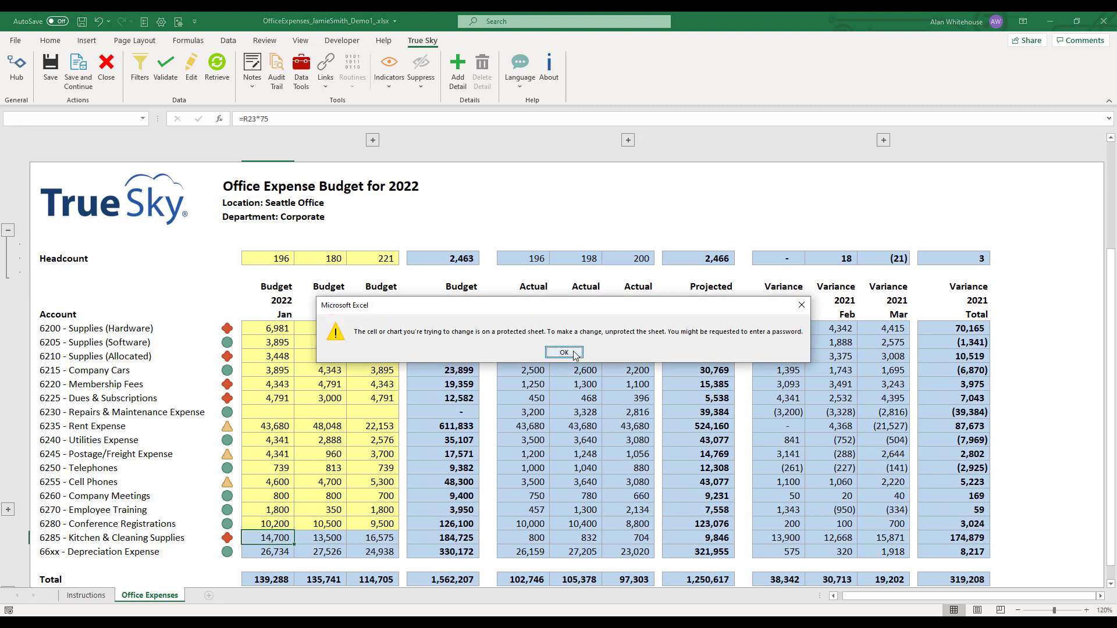
pyautogui.click(563, 352)
# Set the January 2022 budget headcount to 300 and collapse the Headcount row again.
pyautogui.click(272, 258)
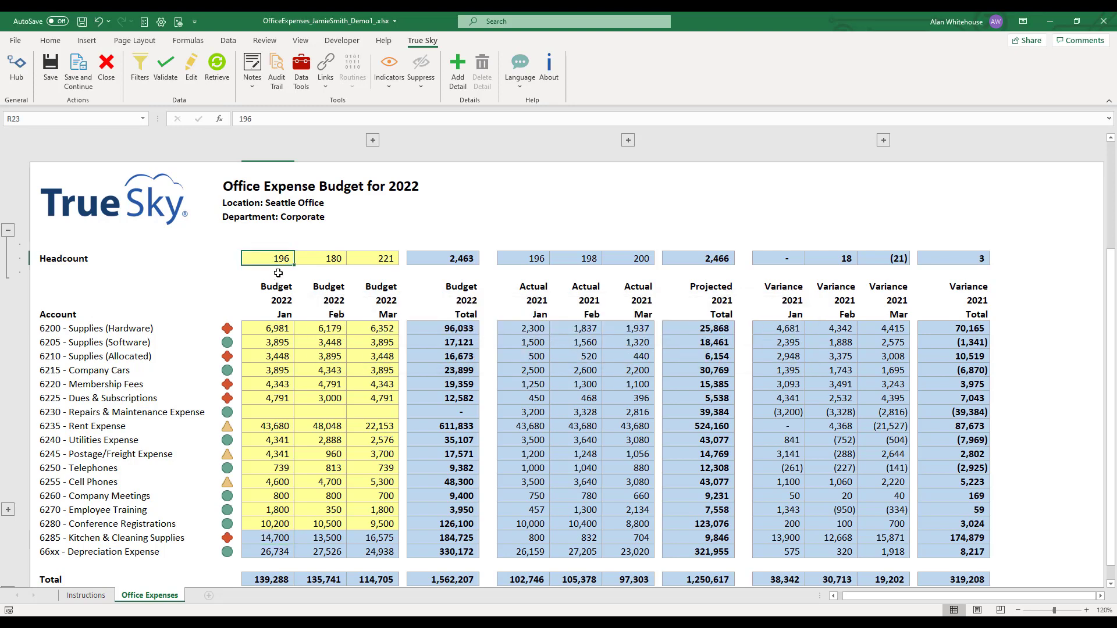
pyautogui.write('300')
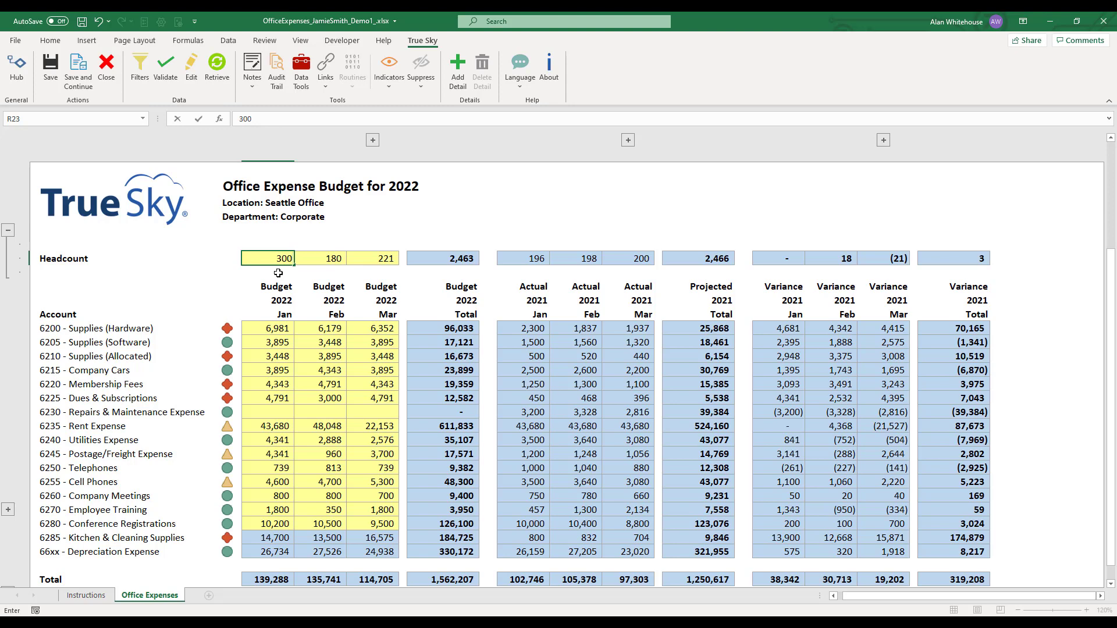
pyautogui.press('Return')
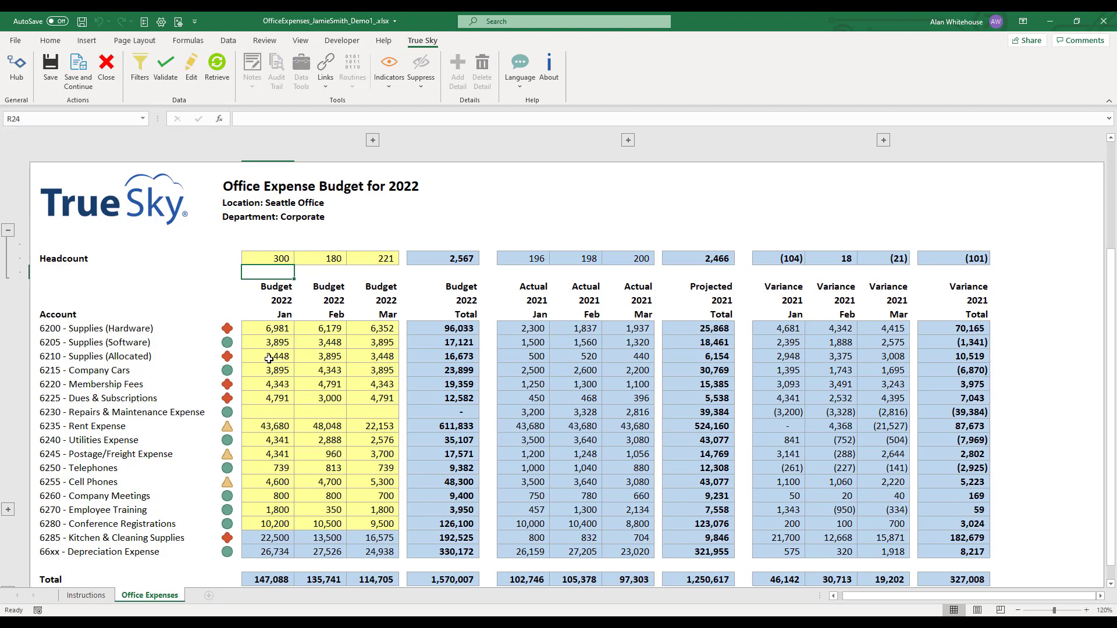
pyautogui.click(12, 228)
pyautogui.click(264, 287)
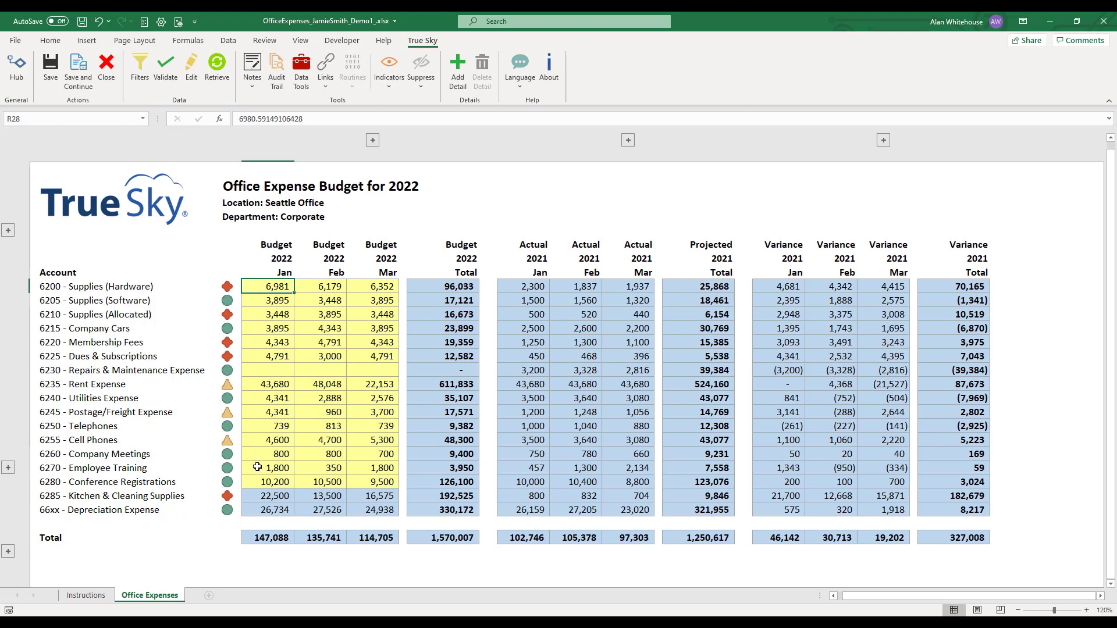
# Expand the detail lines beneath account 6270 - Employee Training.
pyautogui.click(176, 472)
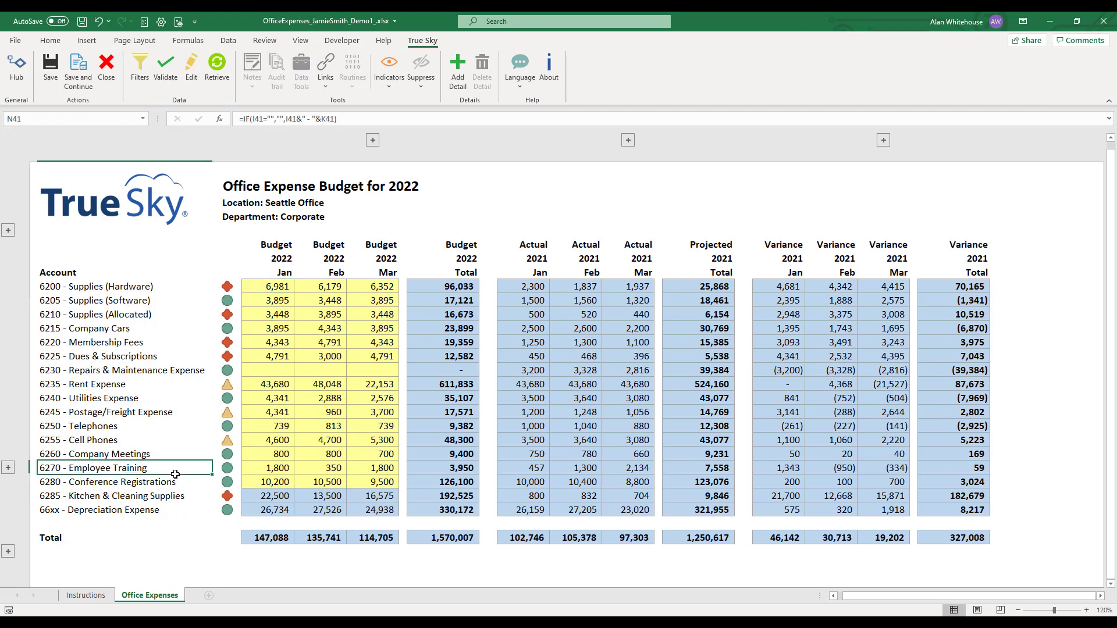
pyautogui.click(259, 470)
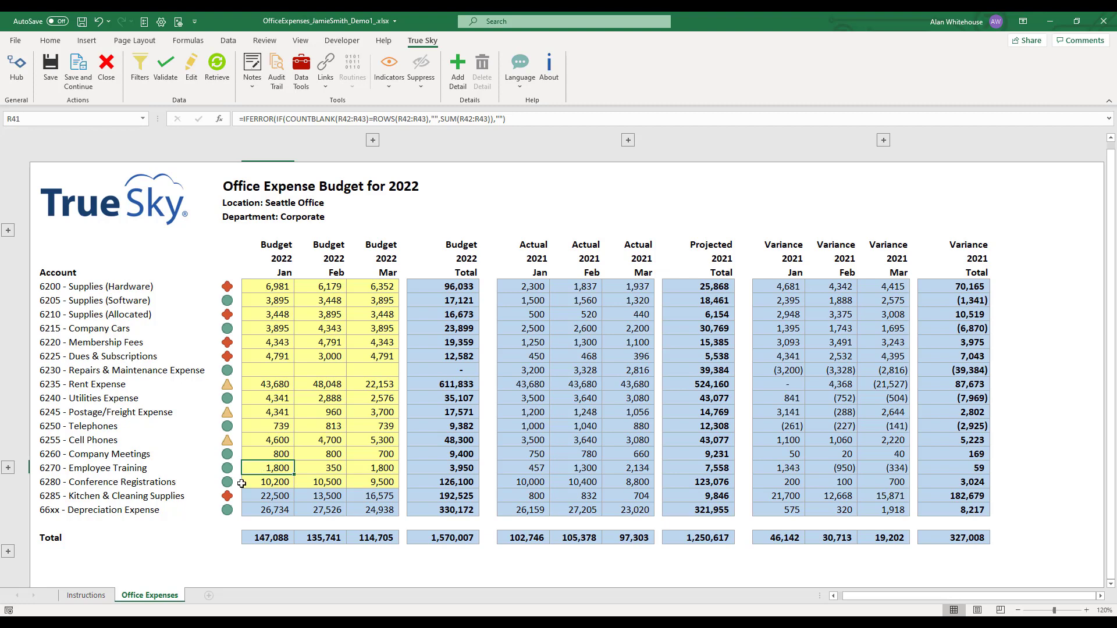
pyautogui.click(8, 469)
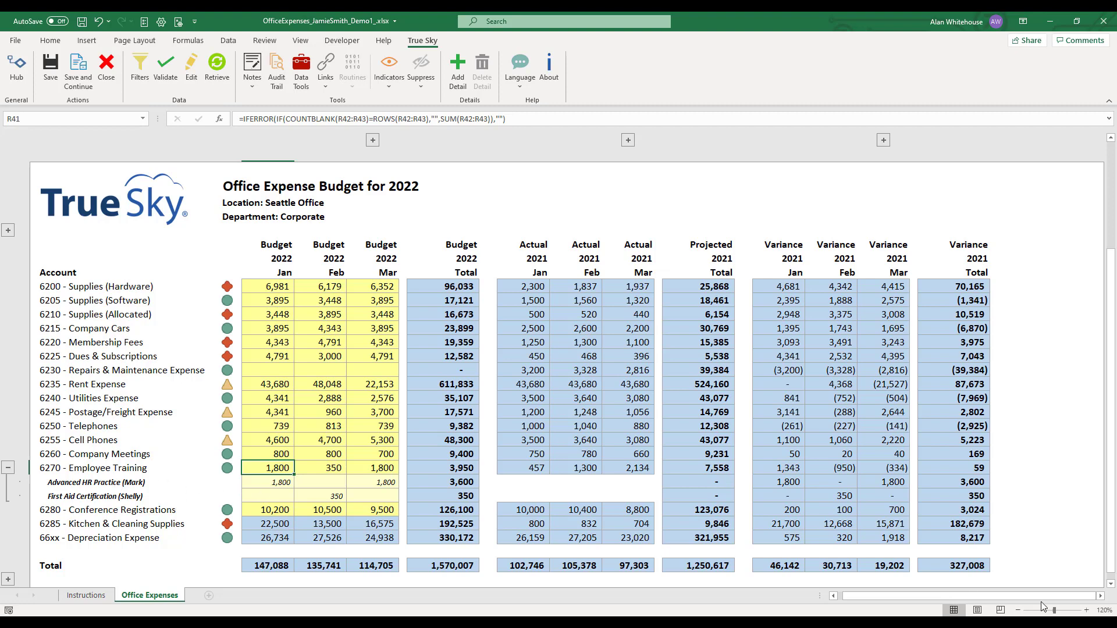
pyautogui.click(1086, 610)
pyautogui.click(1086, 610)
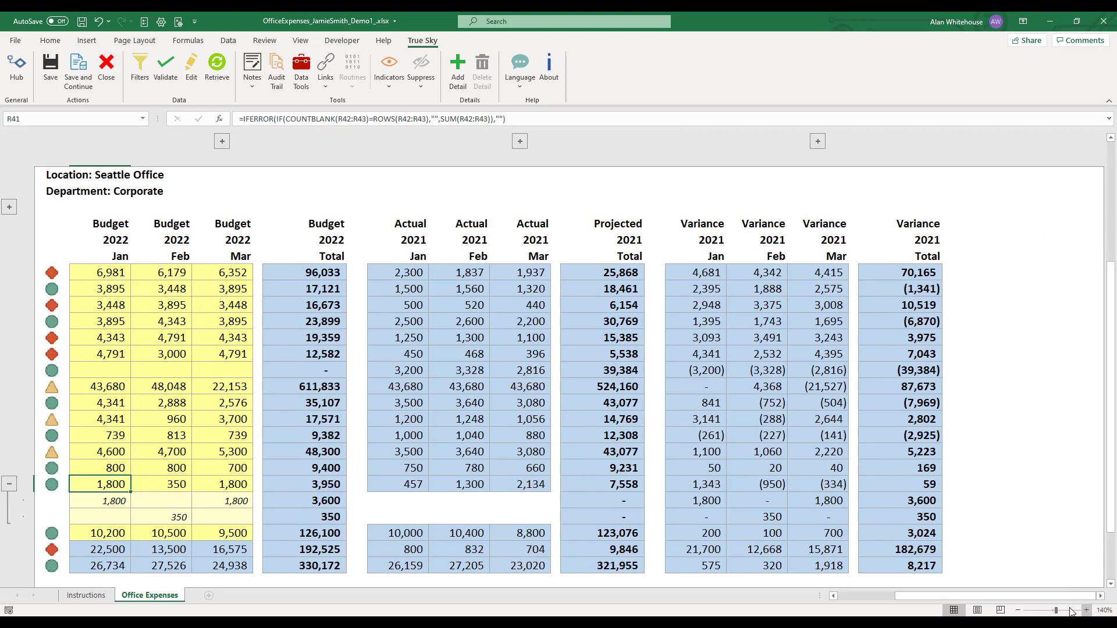
pyautogui.scroll(-1, 983, 598)
pyautogui.moveTo(964, 596); pyautogui.dragTo(904, 595)
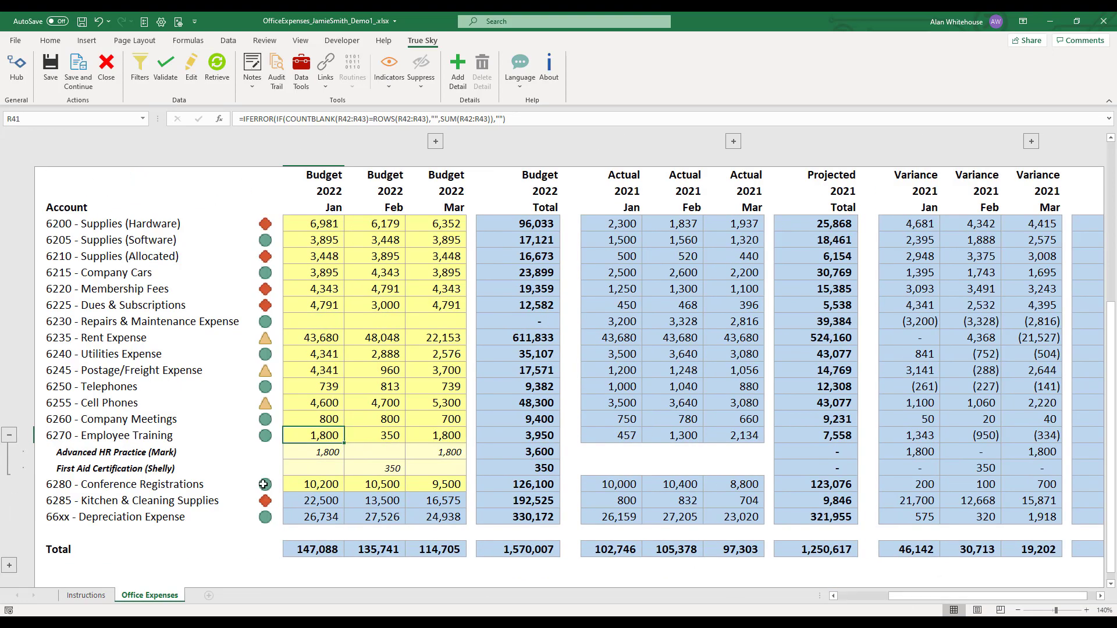
# Add a detail line under Employee Training and name it My Next Class with the attendee's first name in parentheses.
pyautogui.click(320, 453)
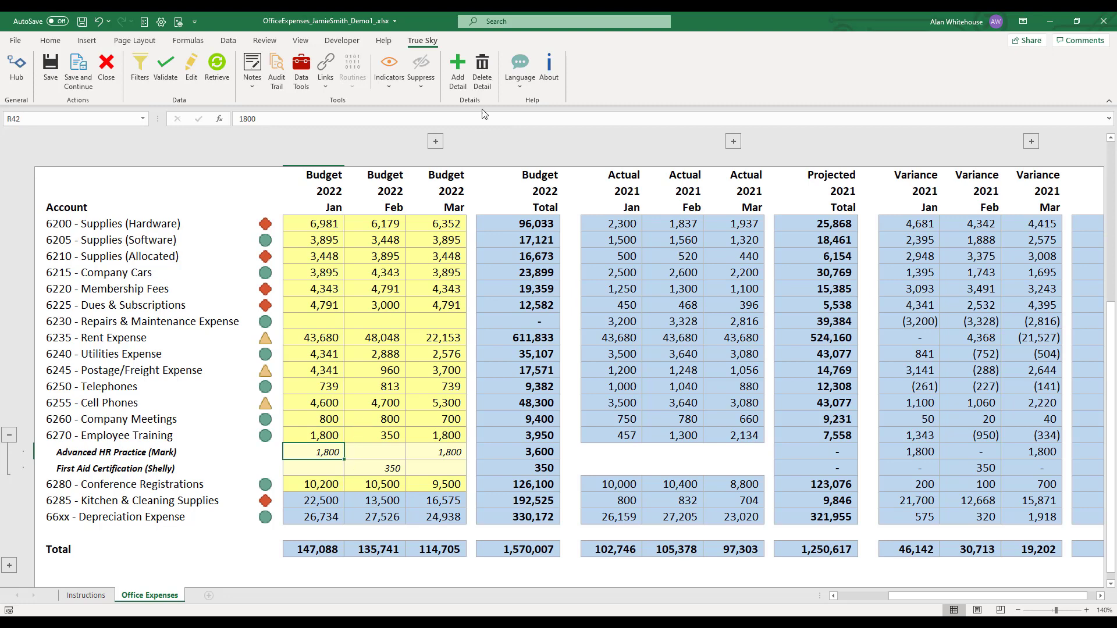
pyautogui.click(459, 85)
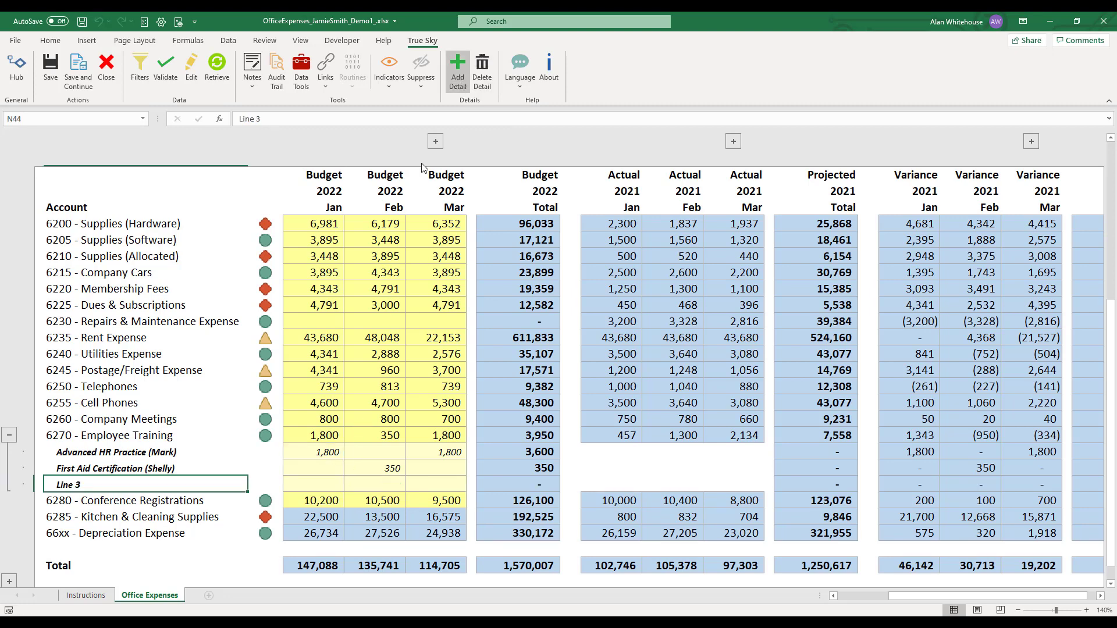
pyautogui.write('M')
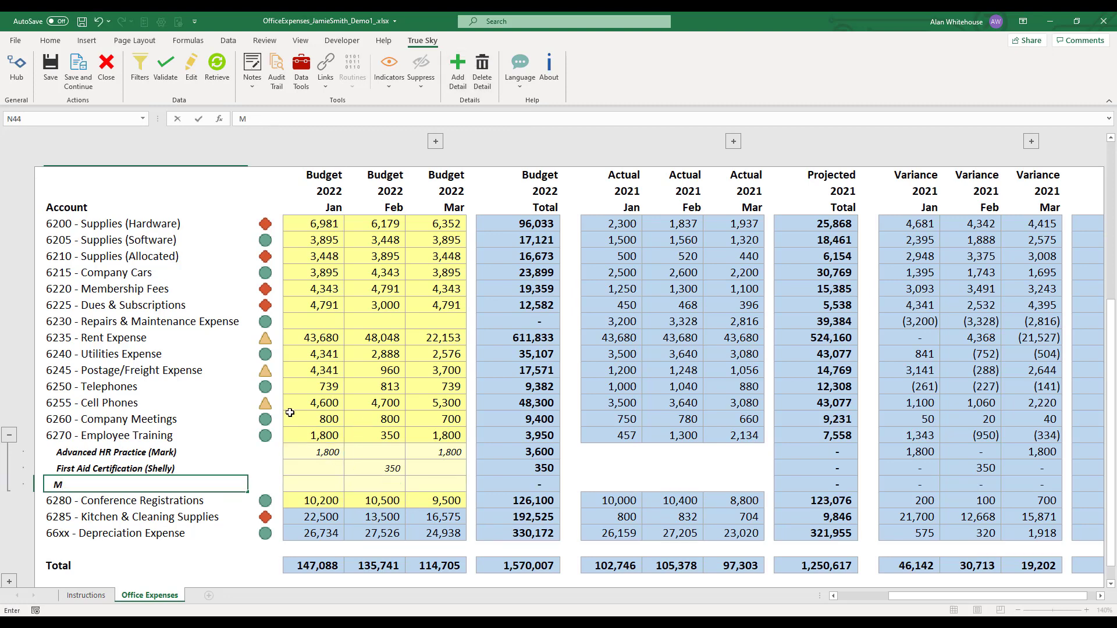
pyautogui.write('y Next Class (Alan)')
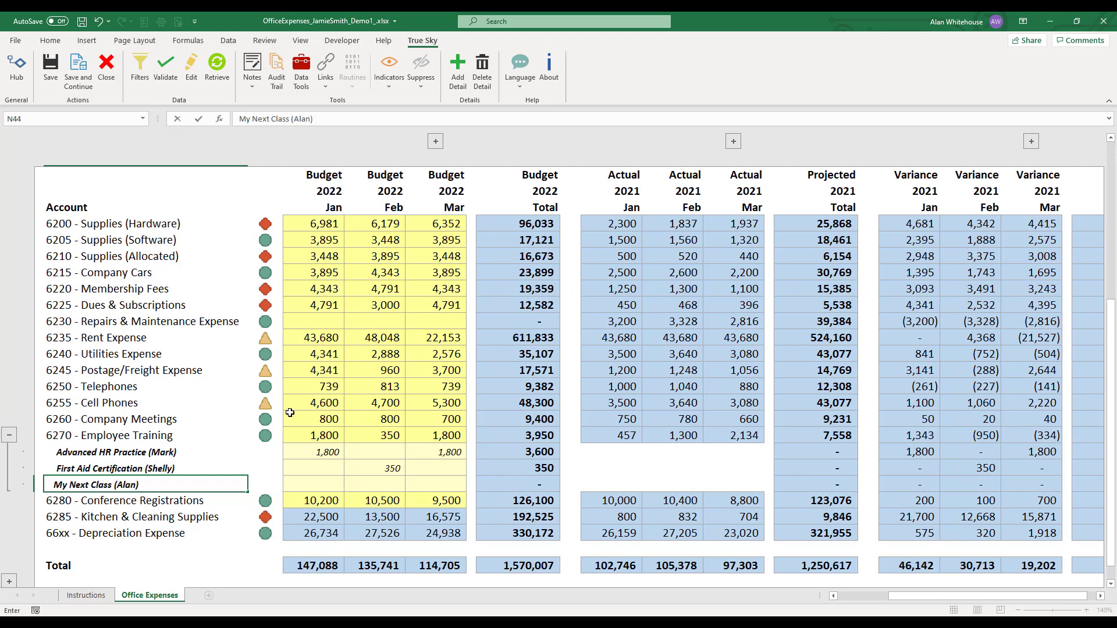
# Set the January 2022 budget of the My Next Class detail line to 500 and save the assignment.
pyautogui.press('Tab')
pyautogui.press('Tab')
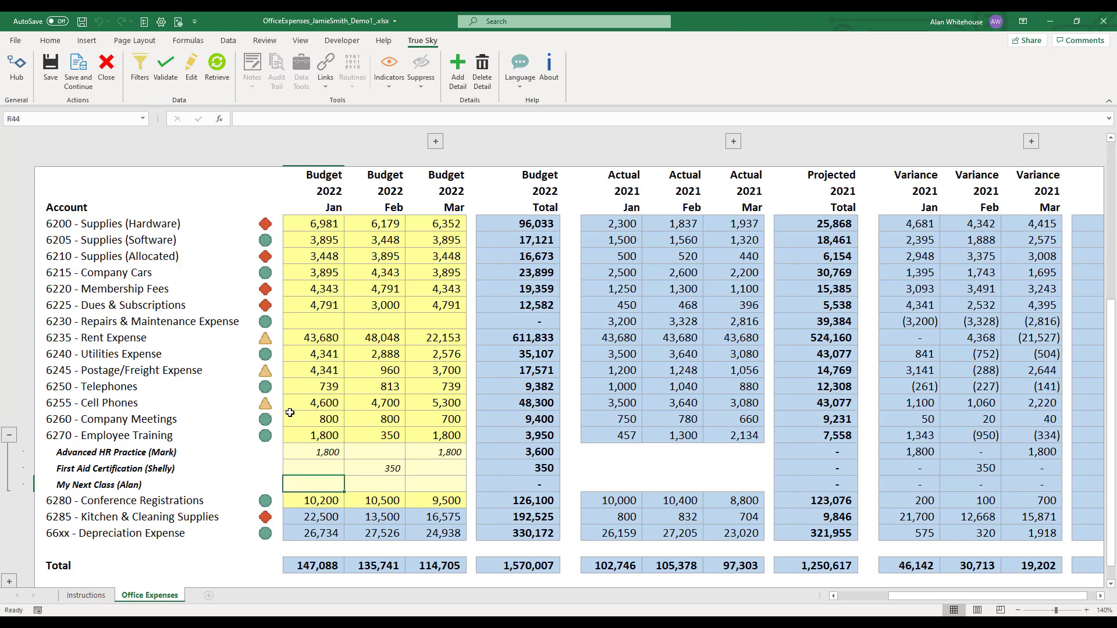
pyautogui.write('500')
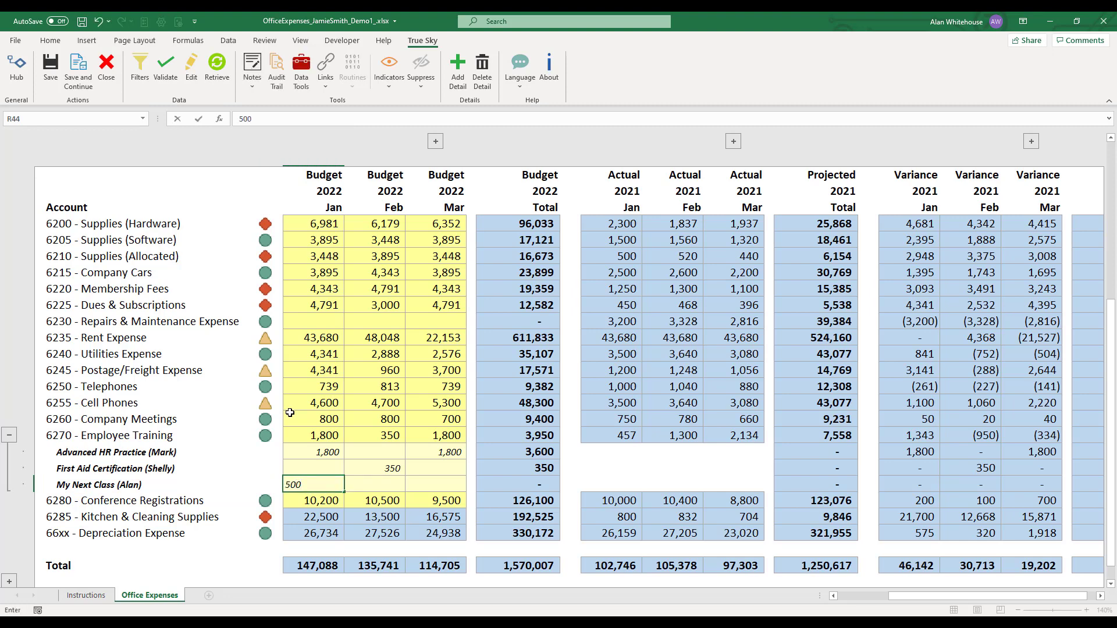
pyautogui.press('Return')
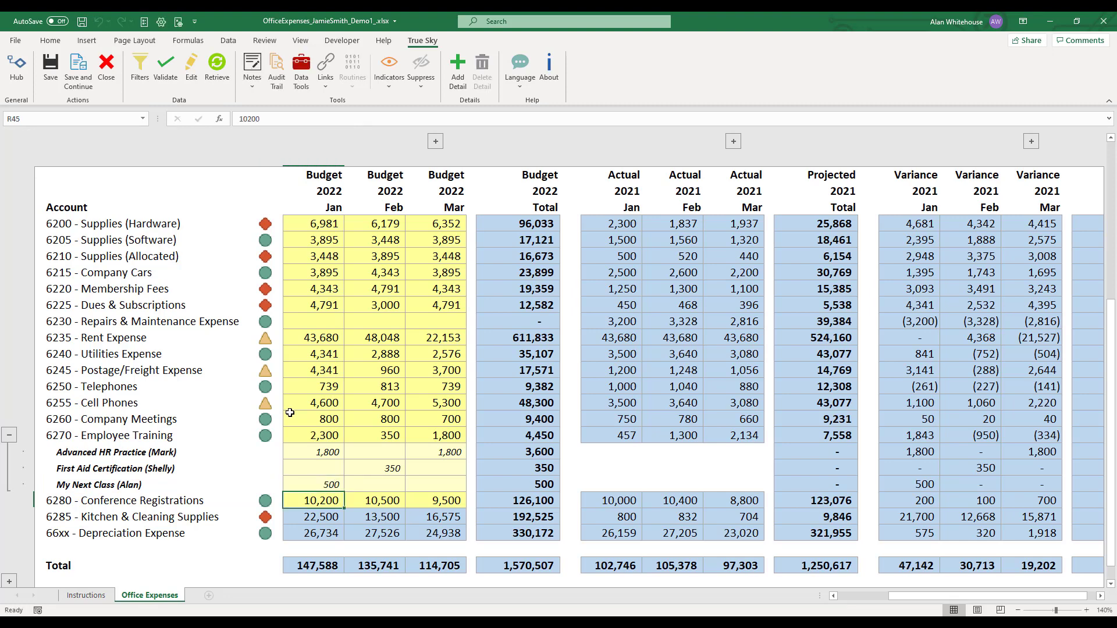
pyautogui.click(52, 70)
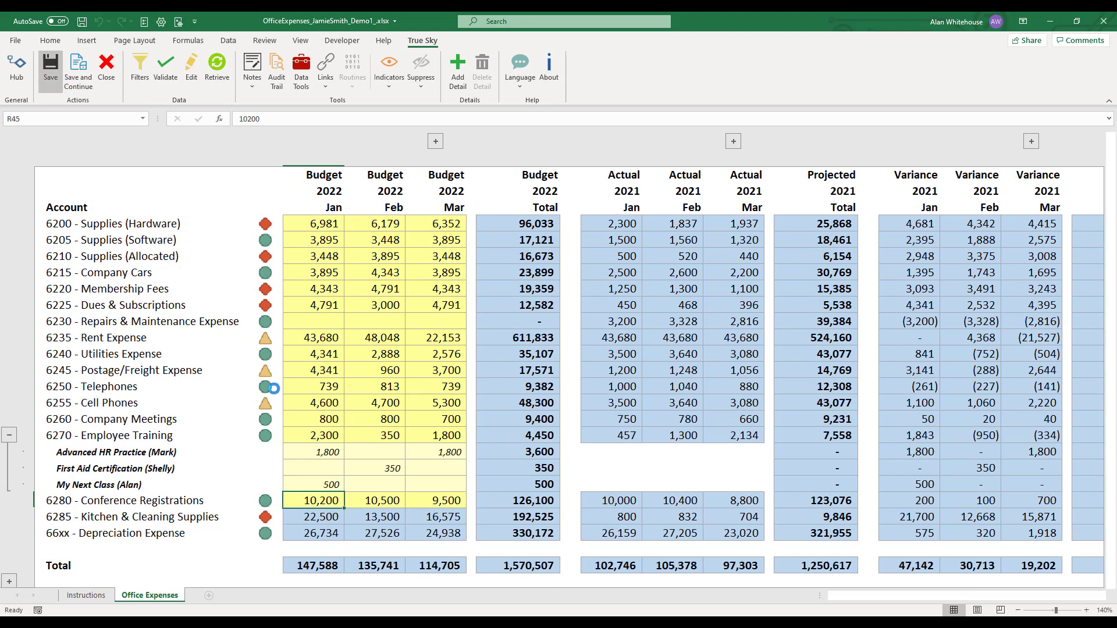
# Compare Employee Training's January to March budgets with its detail lines and collapse the details.
pyautogui.moveTo(308, 435); pyautogui.dragTo(428, 438)
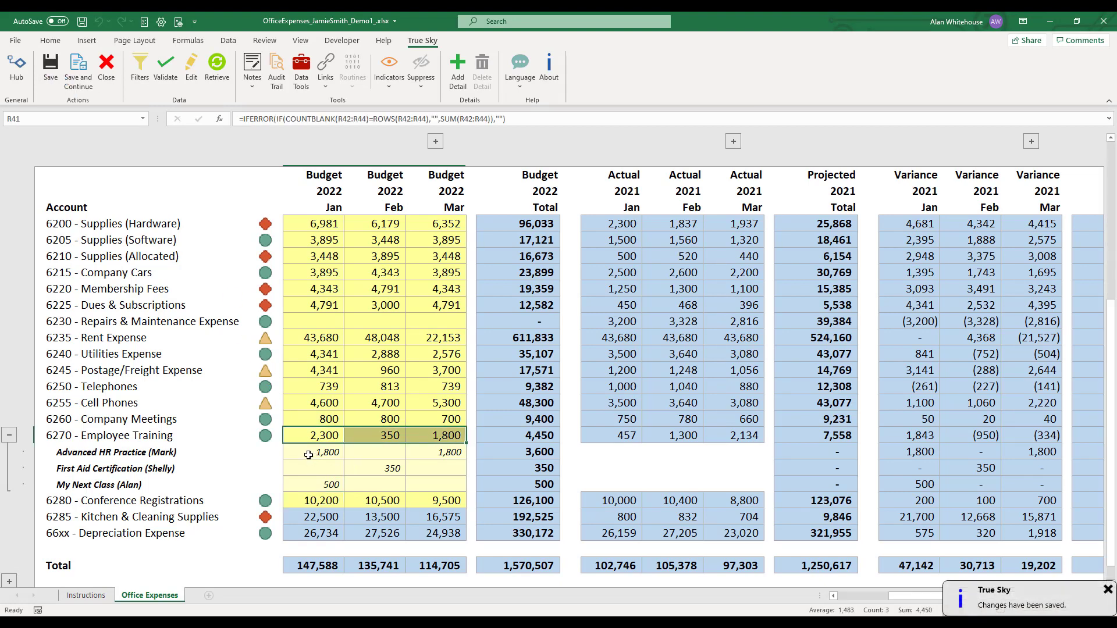
pyautogui.moveTo(308, 454); pyautogui.dragTo(431, 478)
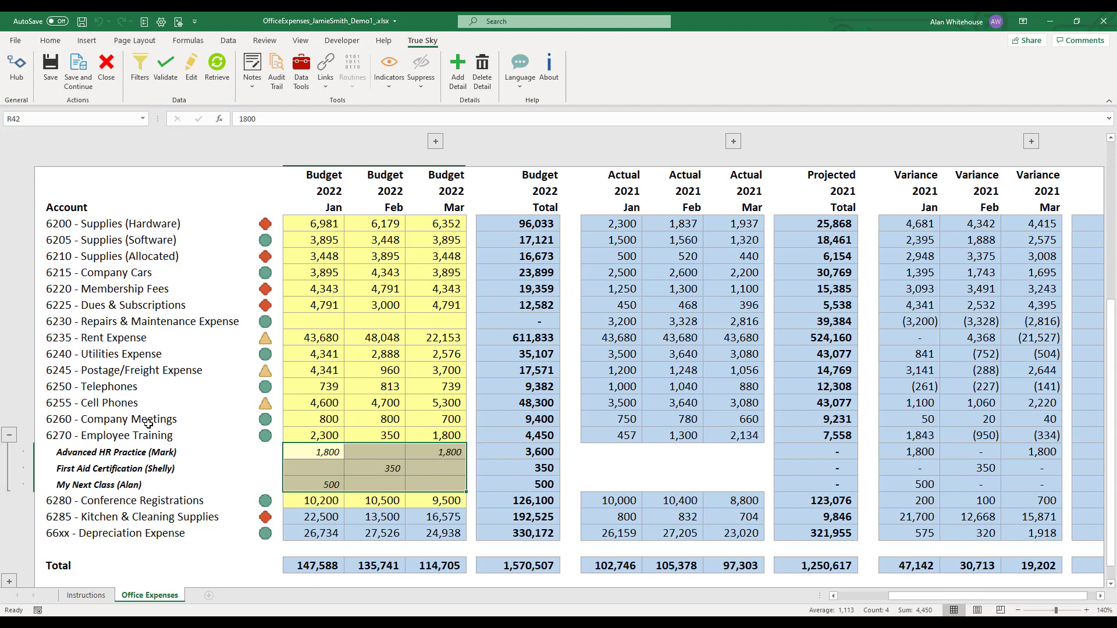
pyautogui.click(9, 435)
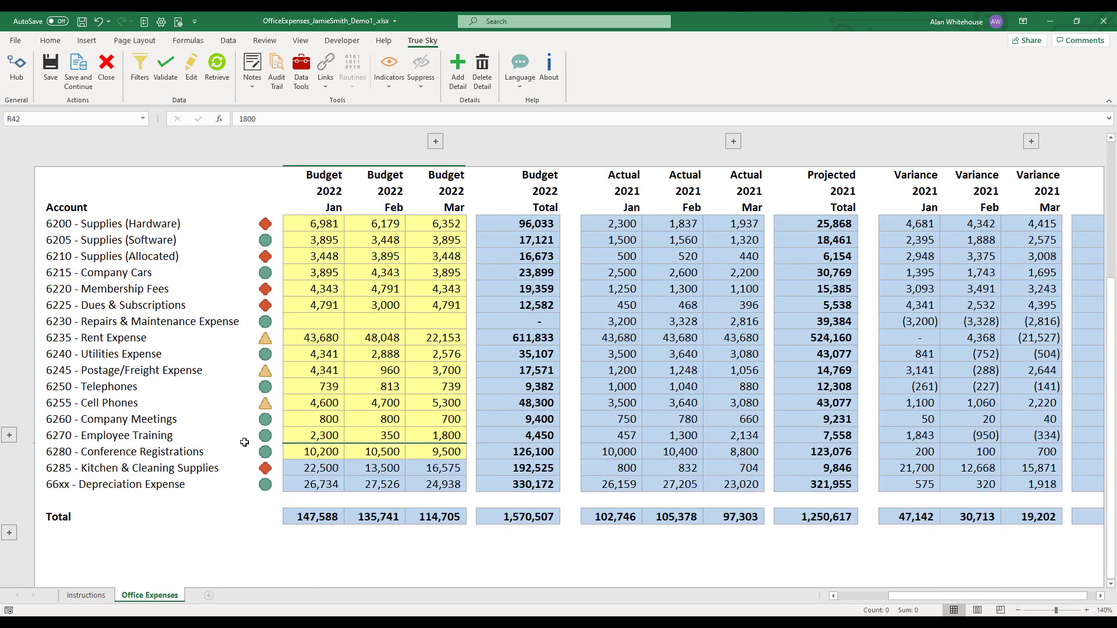
# Reopen the Employee Training details to examine its January to March budgets and the Advanced HR Practice line, and collapse them again.
pyautogui.click(311, 434)
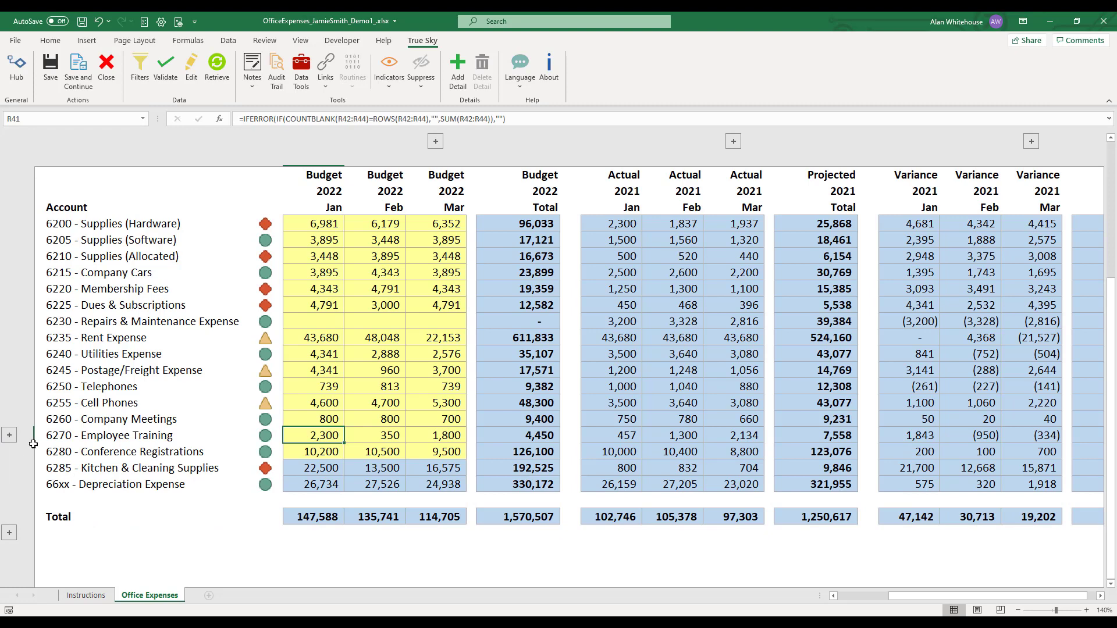
pyautogui.click(9, 435)
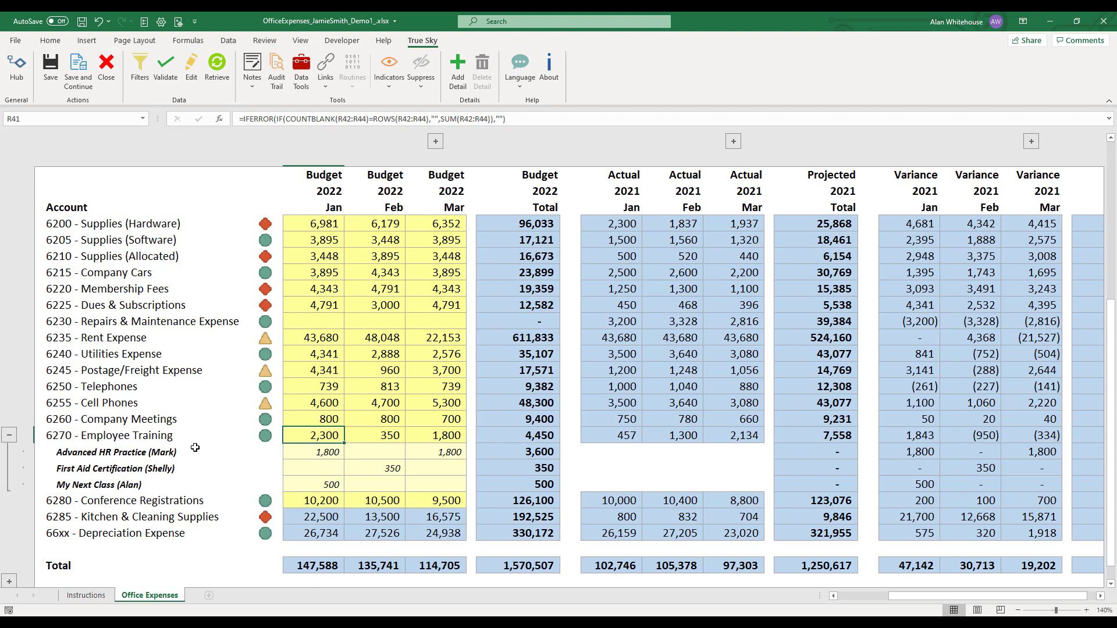
pyautogui.click(10, 435)
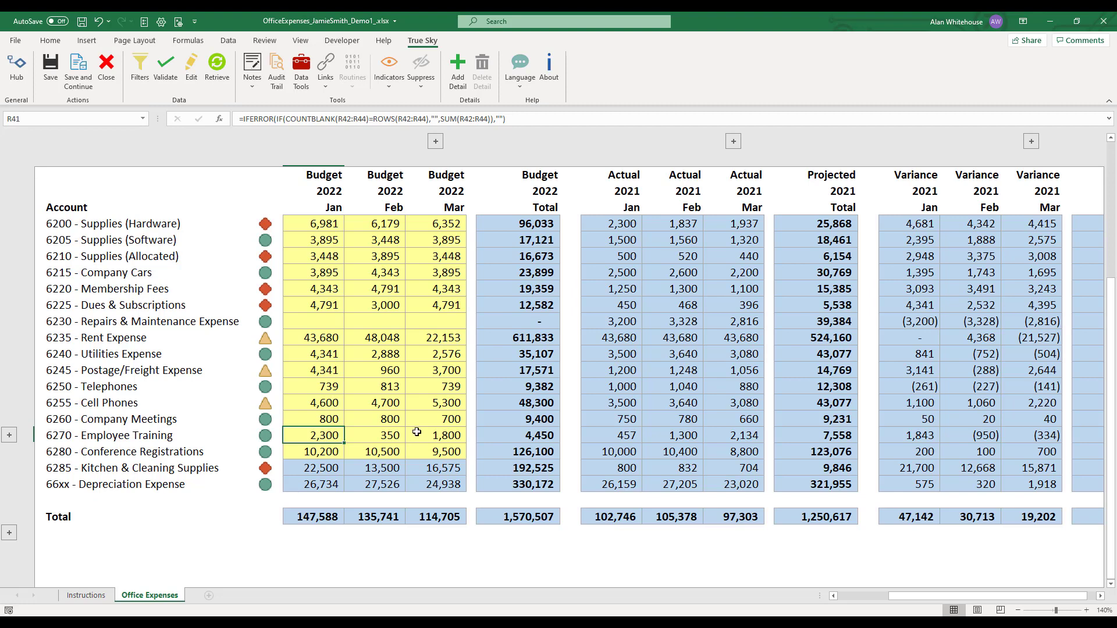
pyautogui.click(10, 435)
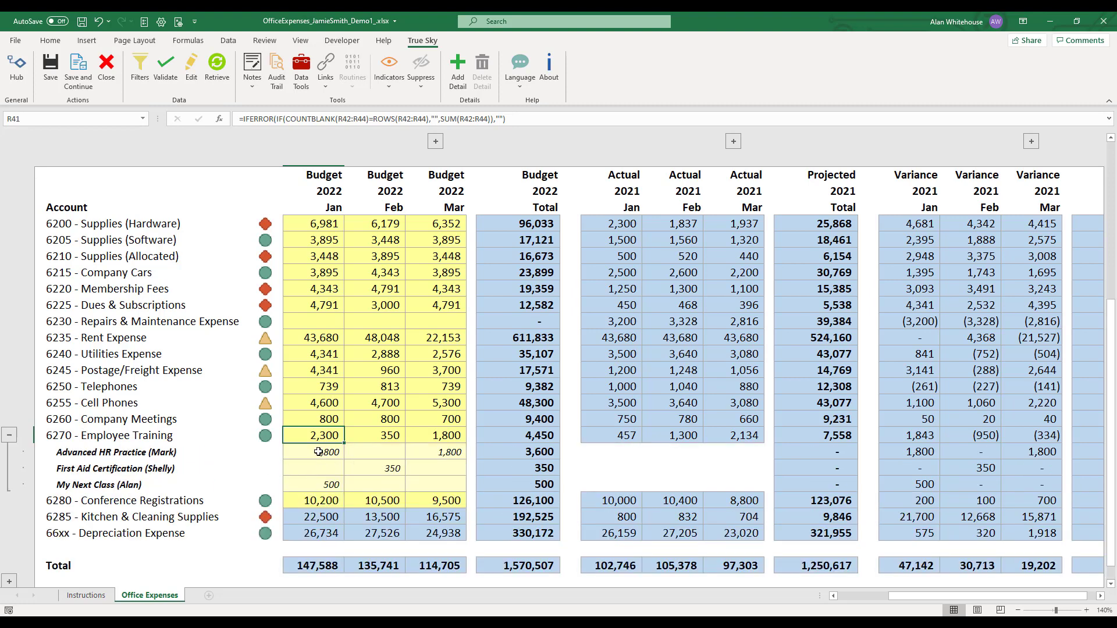
pyautogui.click(193, 456)
pyautogui.moveTo(317, 454); pyautogui.dragTo(442, 454)
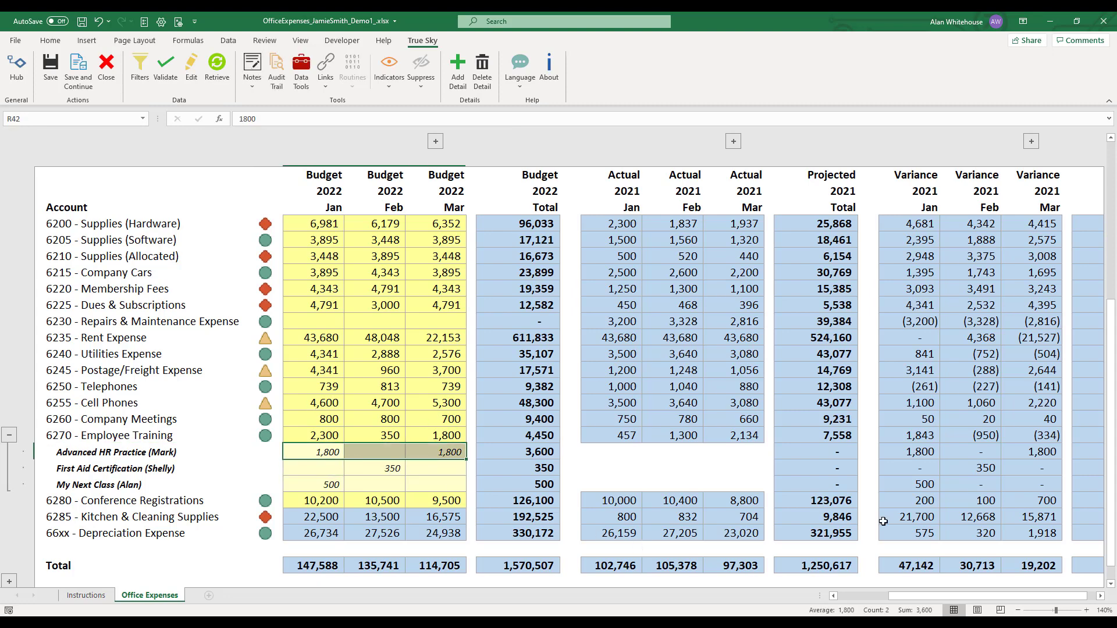
pyautogui.click(10, 435)
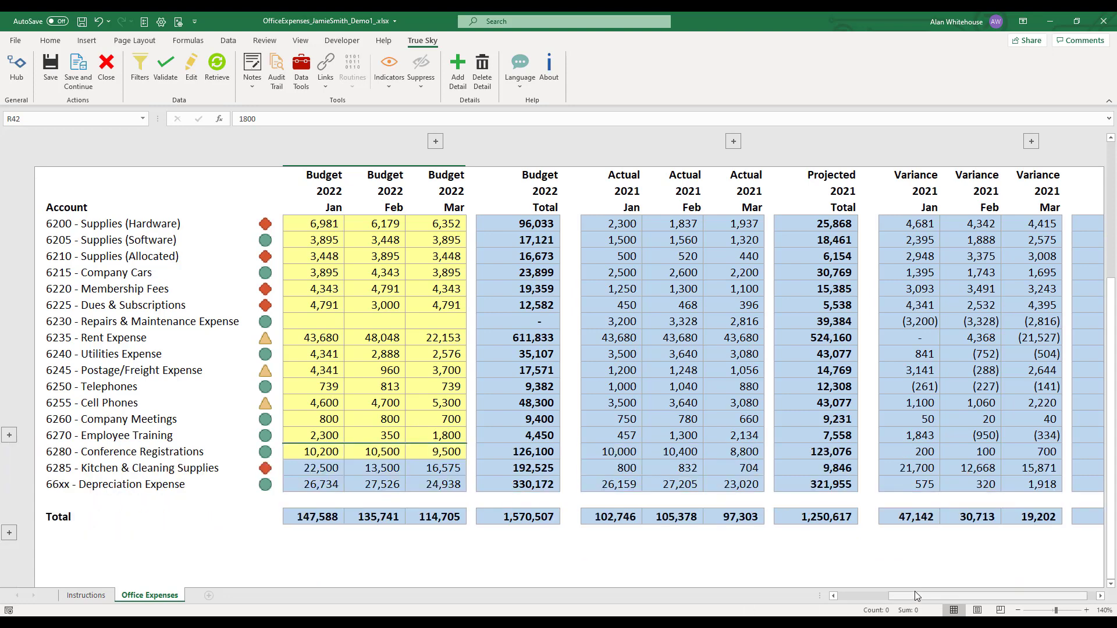
pyautogui.click(1018, 610)
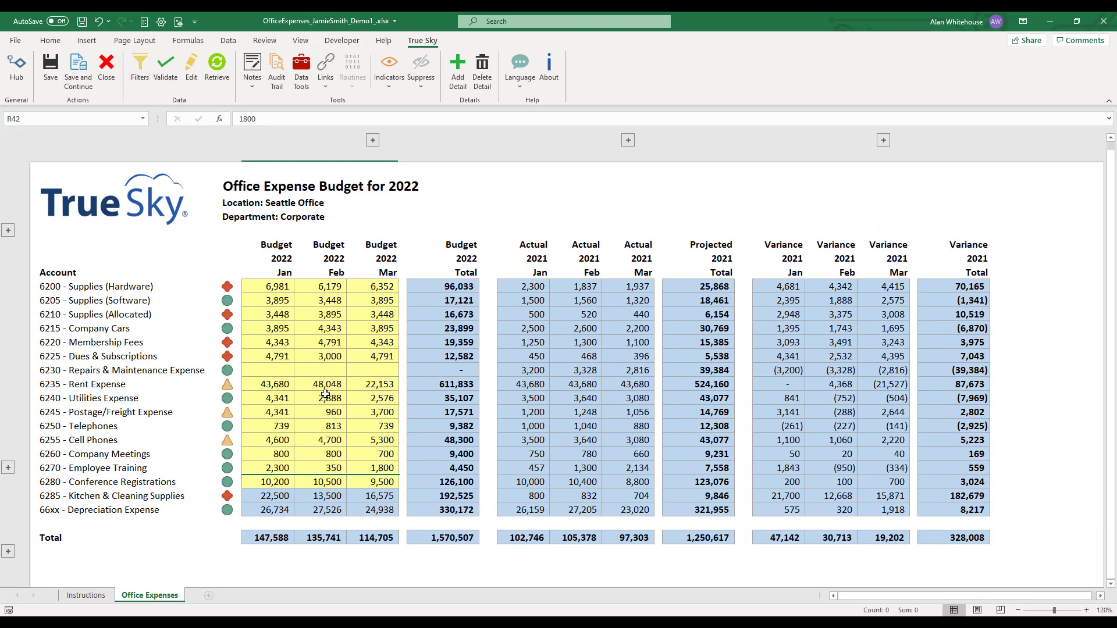
# Examine the status indicators beside the Supplies, Rent Expense and Membership Fees accounts.
pyautogui.click(265, 289)
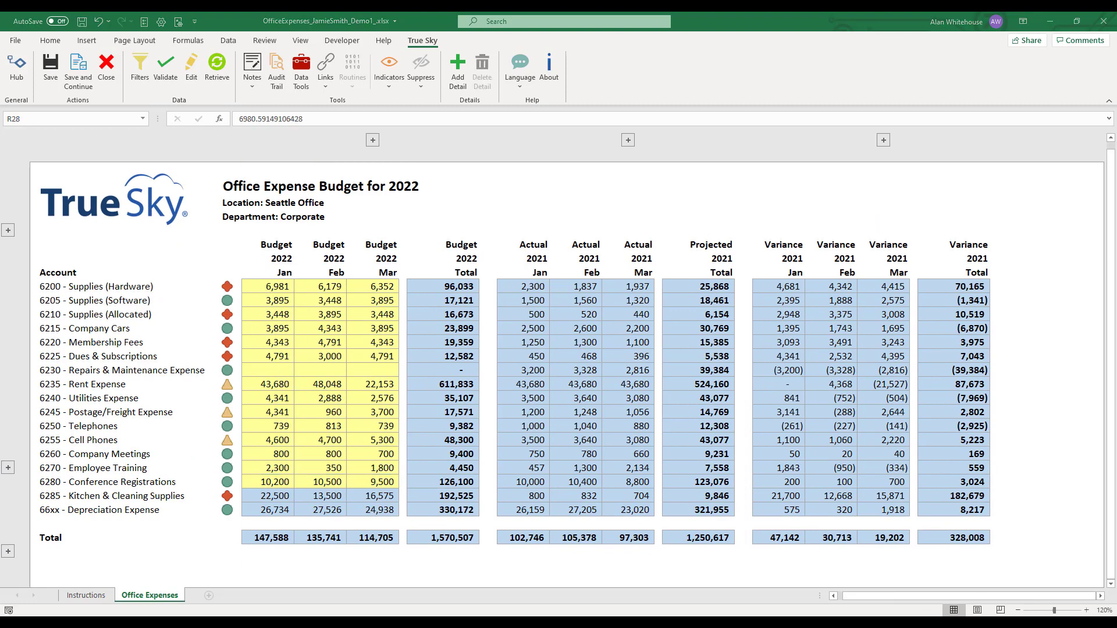
pyautogui.click(253, 286)
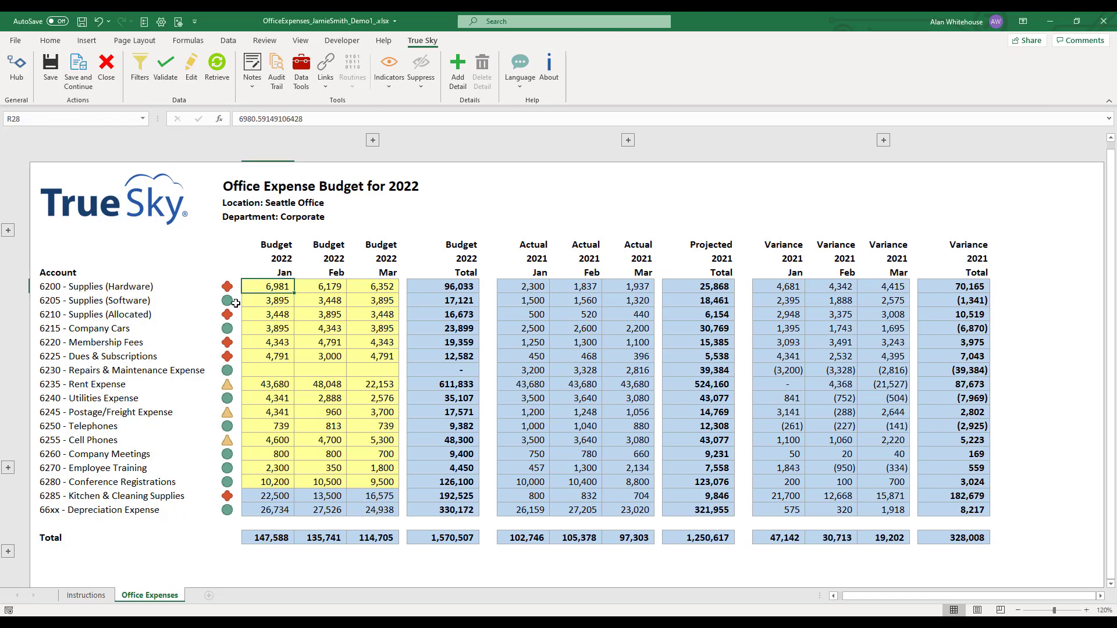
pyautogui.click(236, 303)
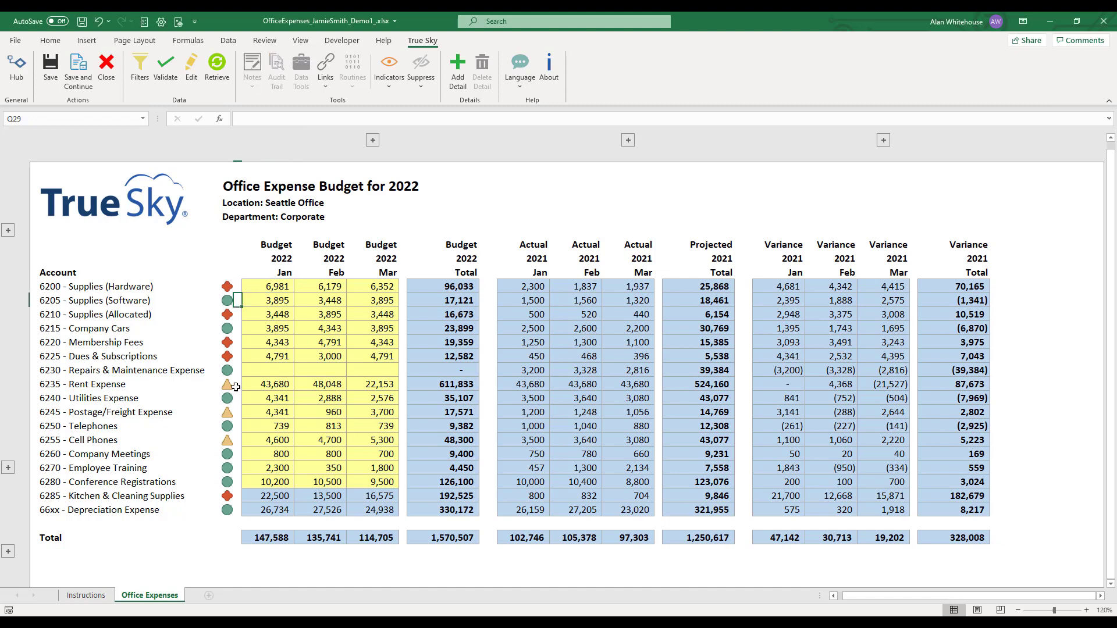
pyautogui.click(237, 385)
pyautogui.click(237, 343)
# Read the budgeting rules on the Instructions worksheet and check them against the account indicators on Office Expenses.
pyautogui.click(95, 596)
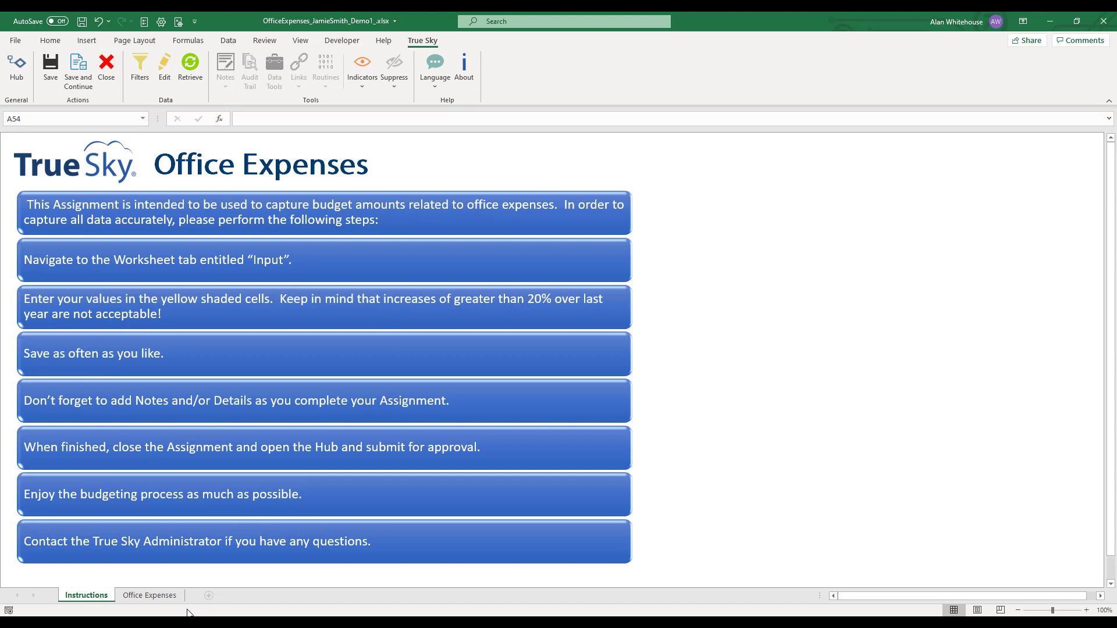
pyautogui.click(149, 595)
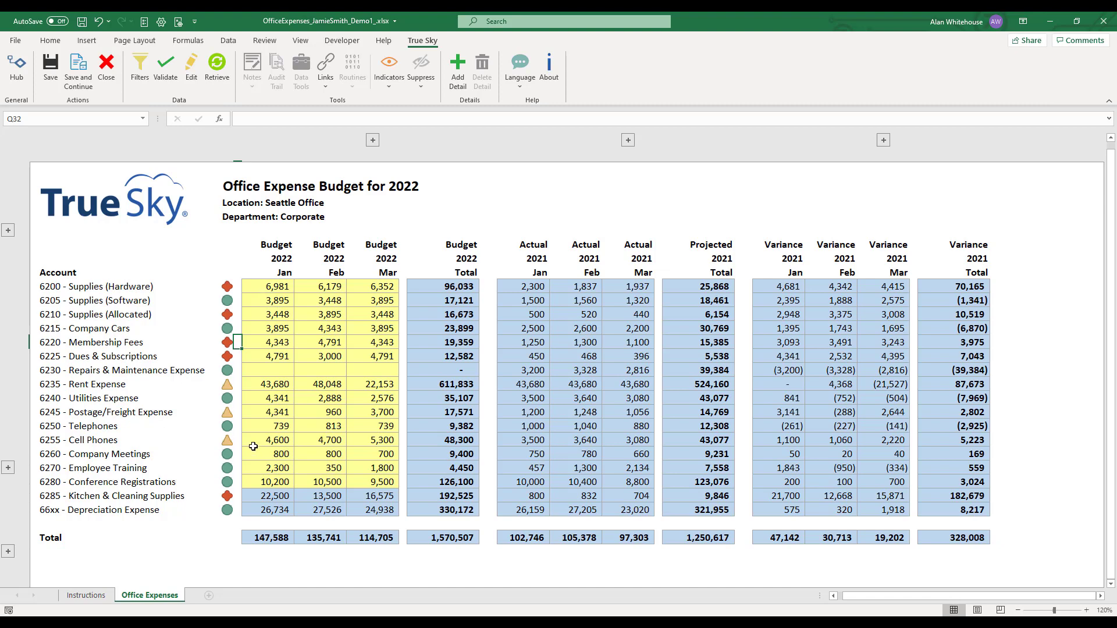
pyautogui.moveTo(271, 289); pyautogui.dragTo(384, 287)
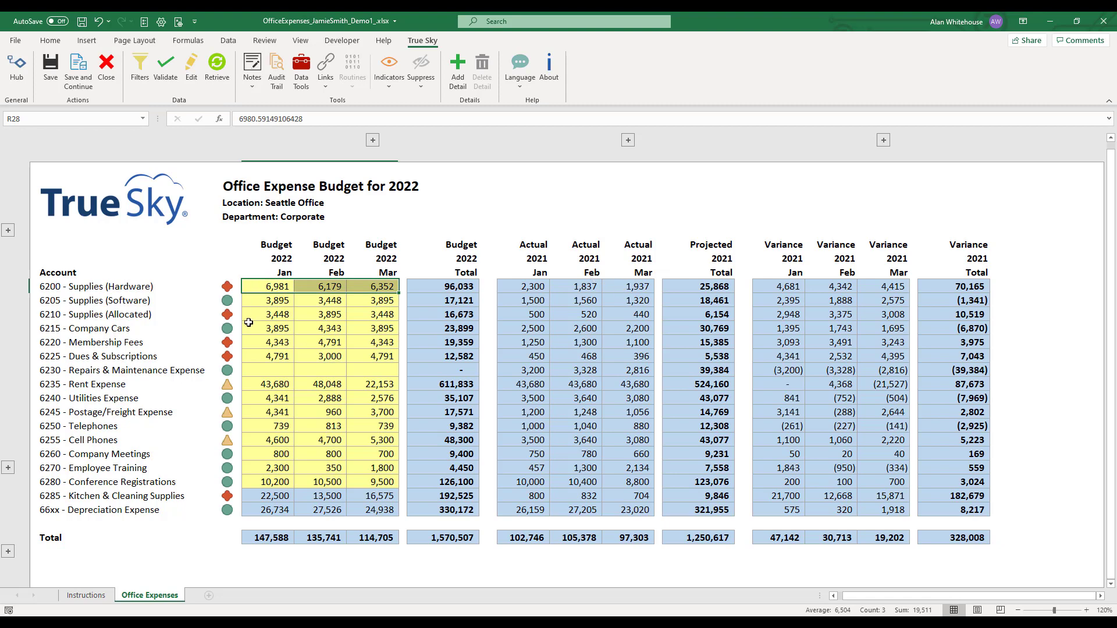
pyautogui.click(238, 300)
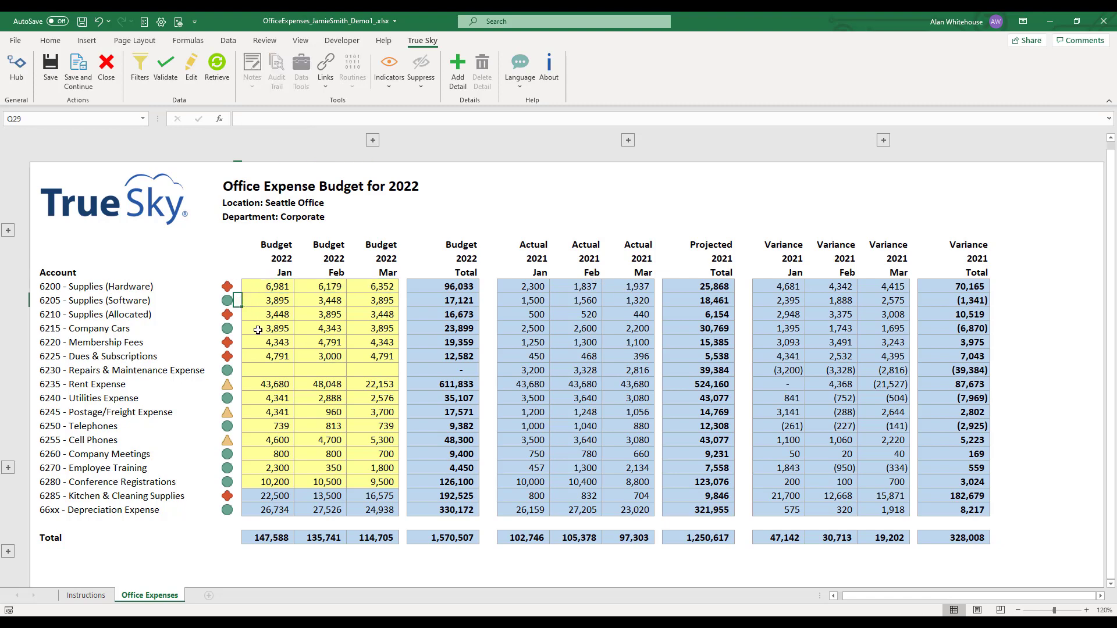
pyautogui.click(238, 388)
pyautogui.click(238, 288)
# Validate the worksheet, go to the cell of the Supplies (Hardware) alert and close Validation Alerts.
pyautogui.click(167, 75)
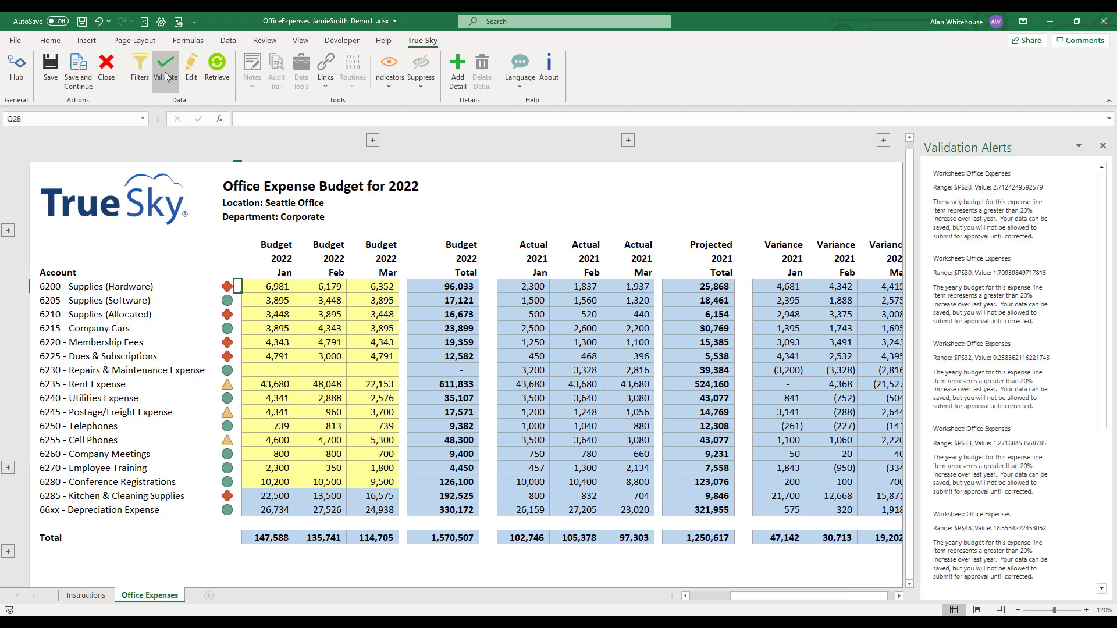
pyautogui.click(979, 220)
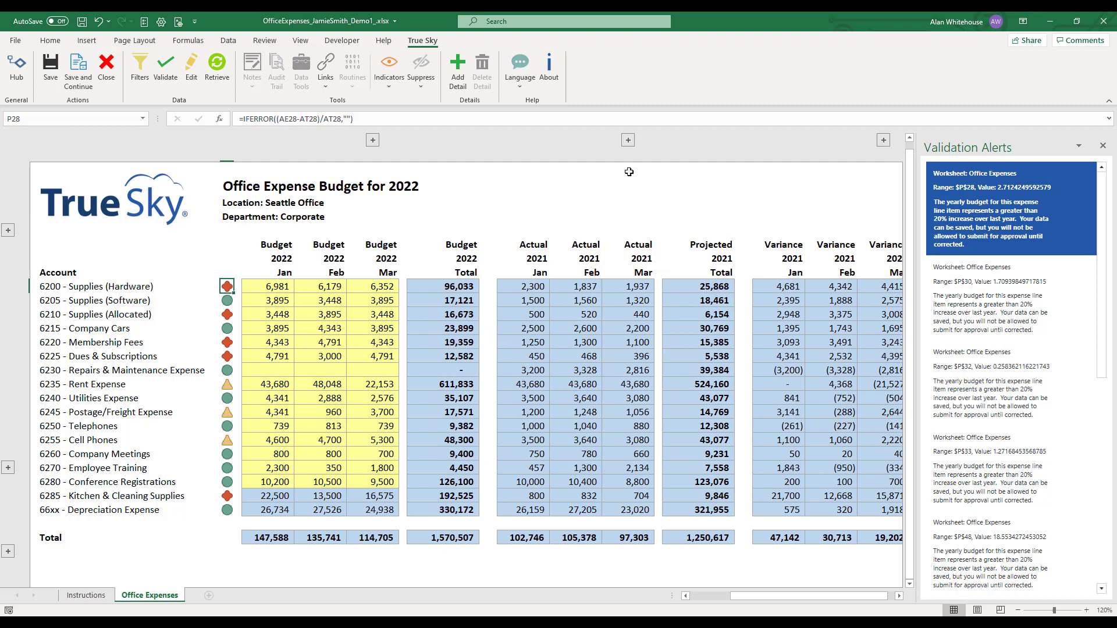
pyautogui.click(1102, 147)
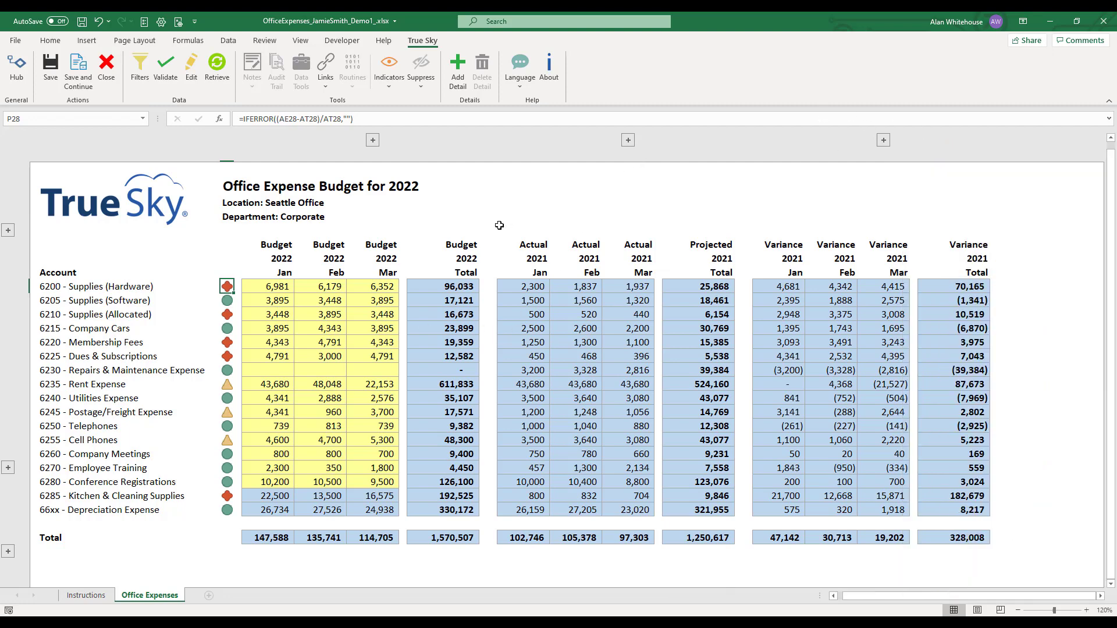
pyautogui.click(264, 286)
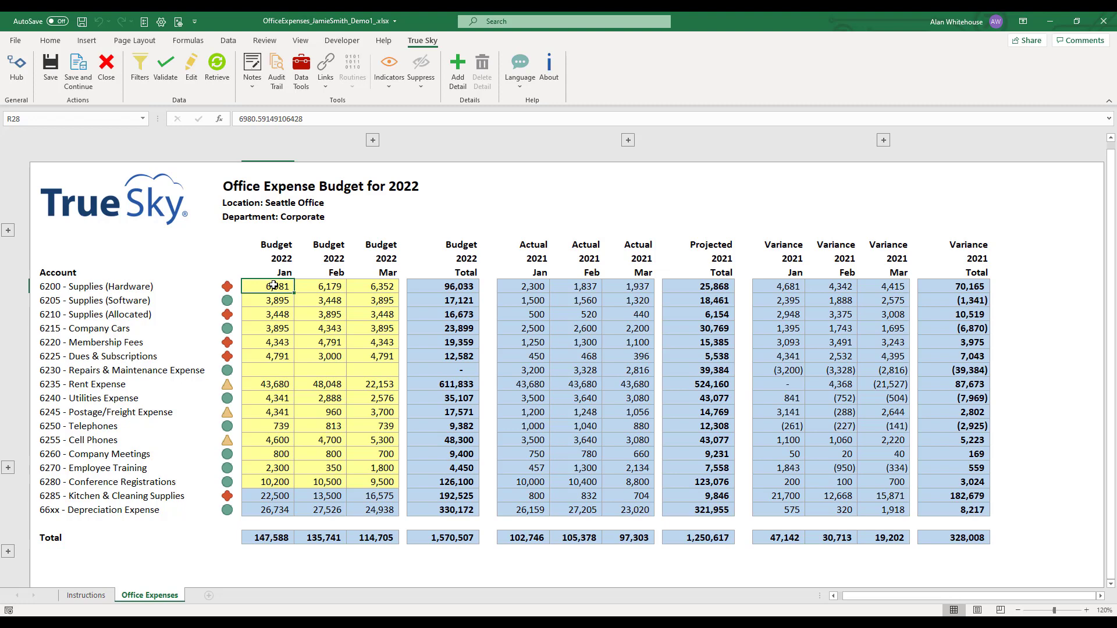
pyautogui.click(712, 535)
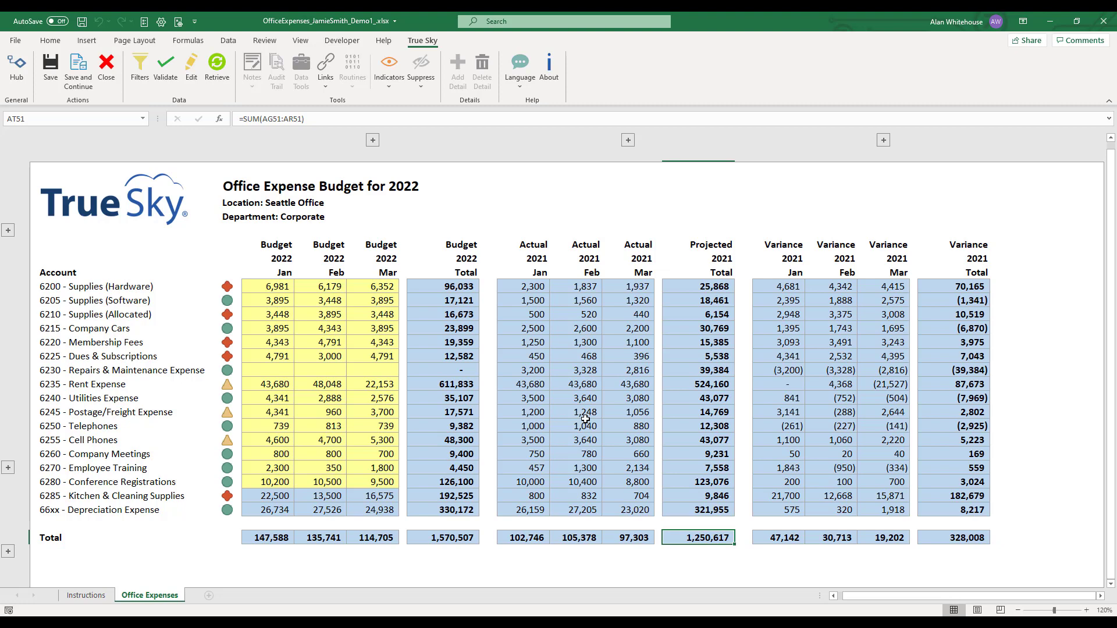
# Open Payables and PO Details (All Accounts, Full Year) with summaries for the Repairs & Maintenance Expense account's February 2021 cell and enlarge its window.
pyautogui.click(583, 367)
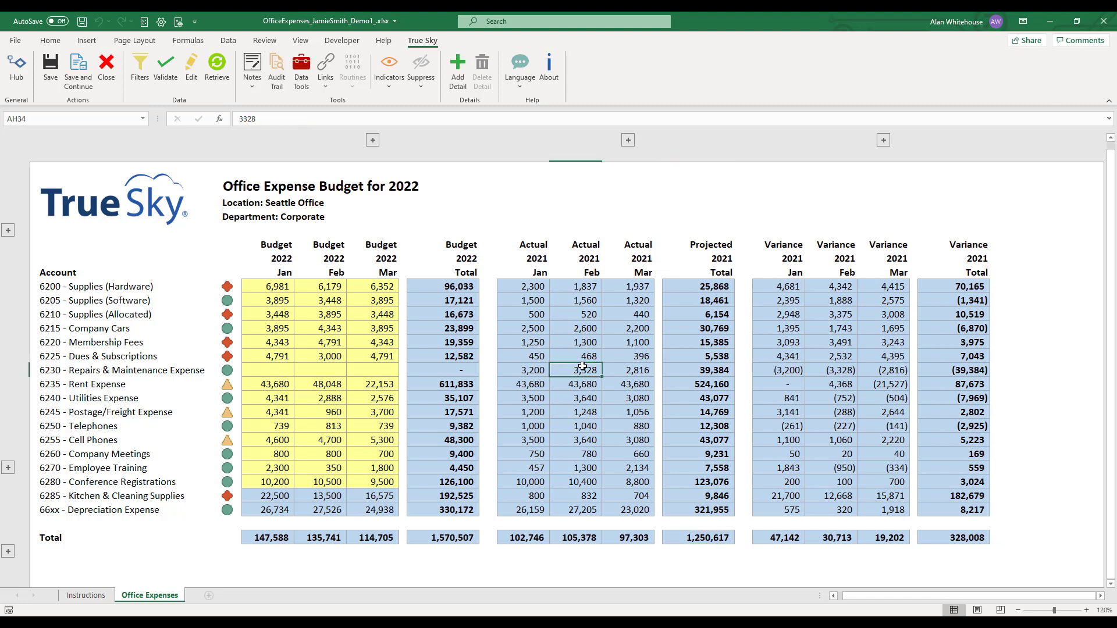
pyautogui.click(325, 69)
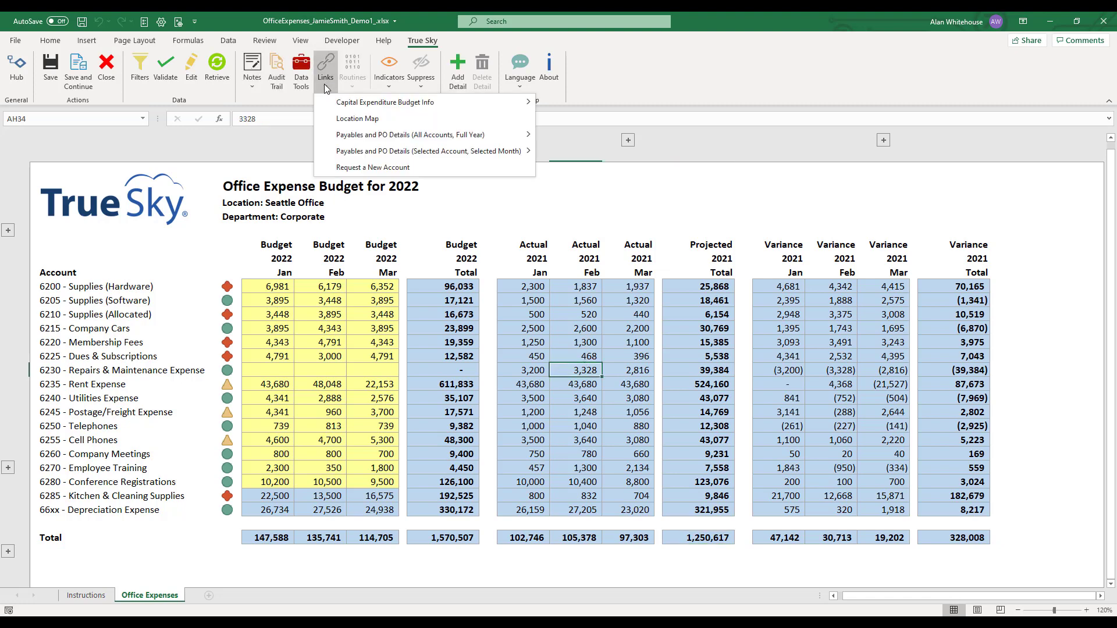
pyautogui.moveTo(459, 138)
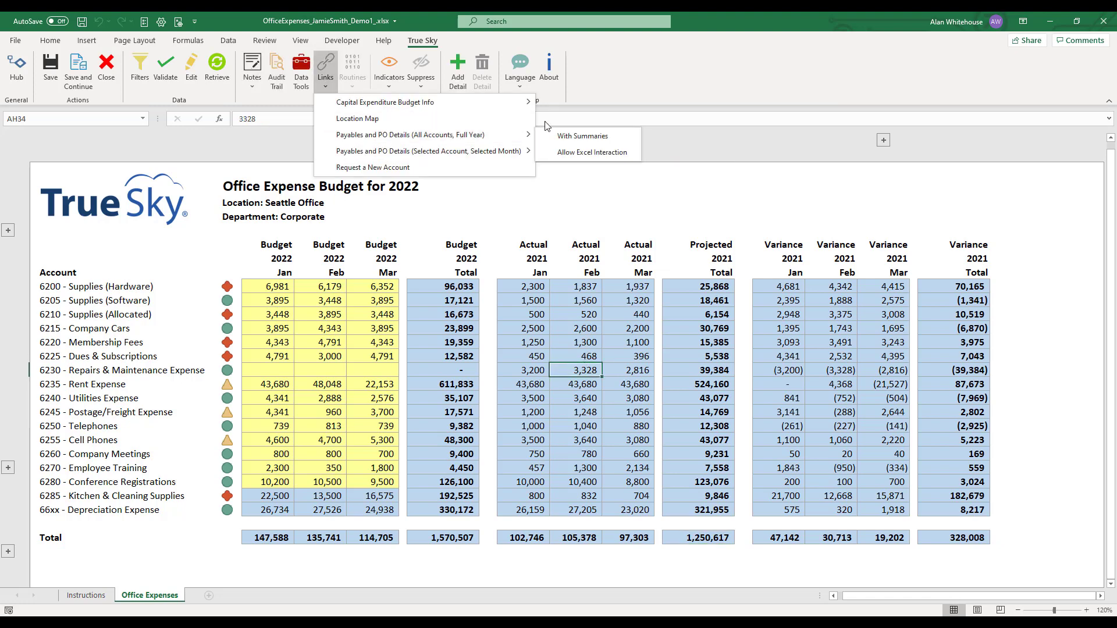
pyautogui.click(574, 137)
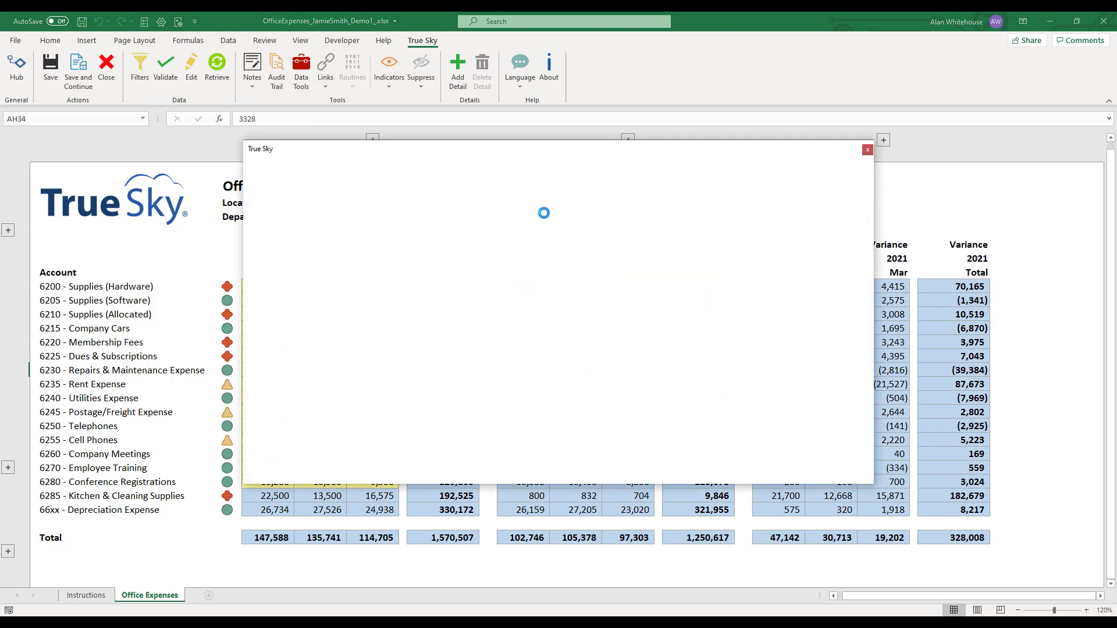
pyautogui.moveTo(513, 158); pyautogui.dragTo(426, 104)
pyautogui.moveTo(785, 429); pyautogui.dragTo(1052, 574)
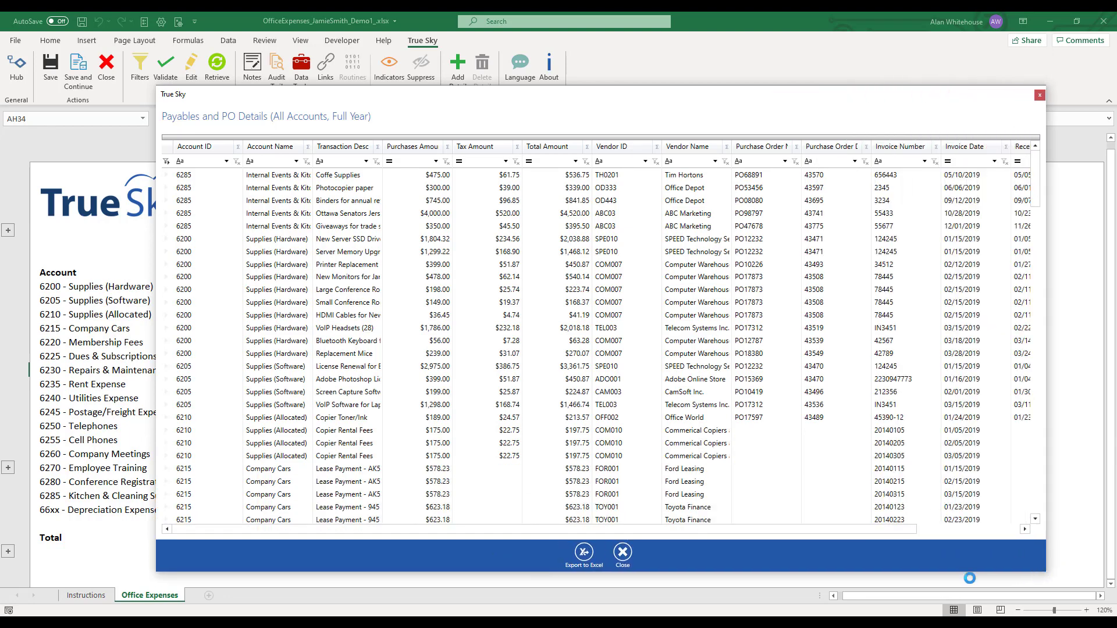
pyautogui.click(580, 552)
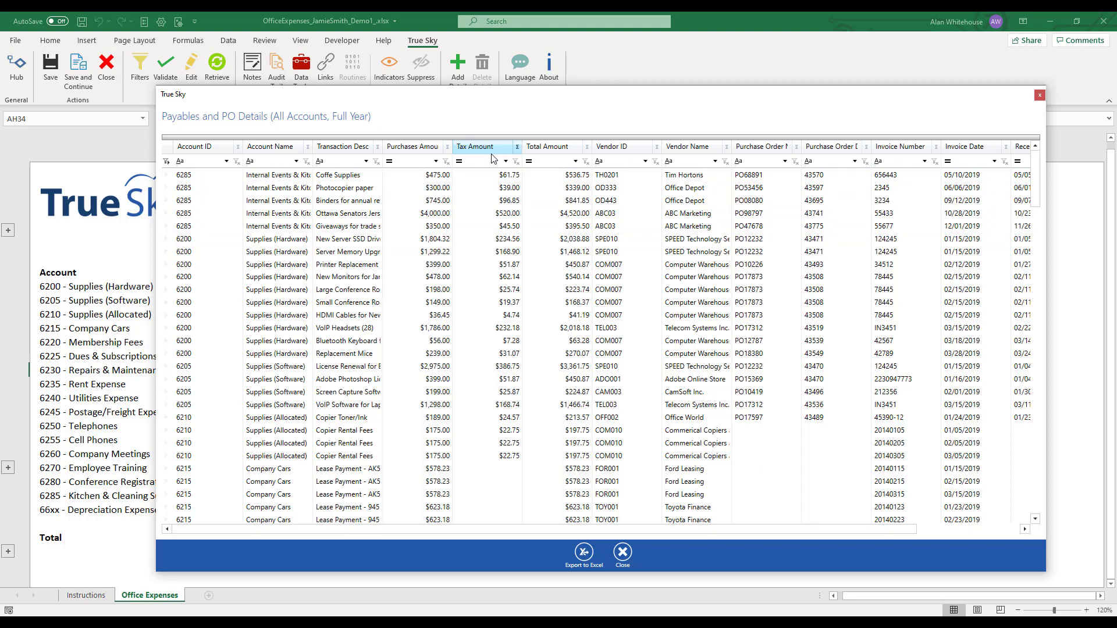
# Sort the payables transactions by Total Amount in descending order and filter that column to Top 10.
pyautogui.click(558, 153)
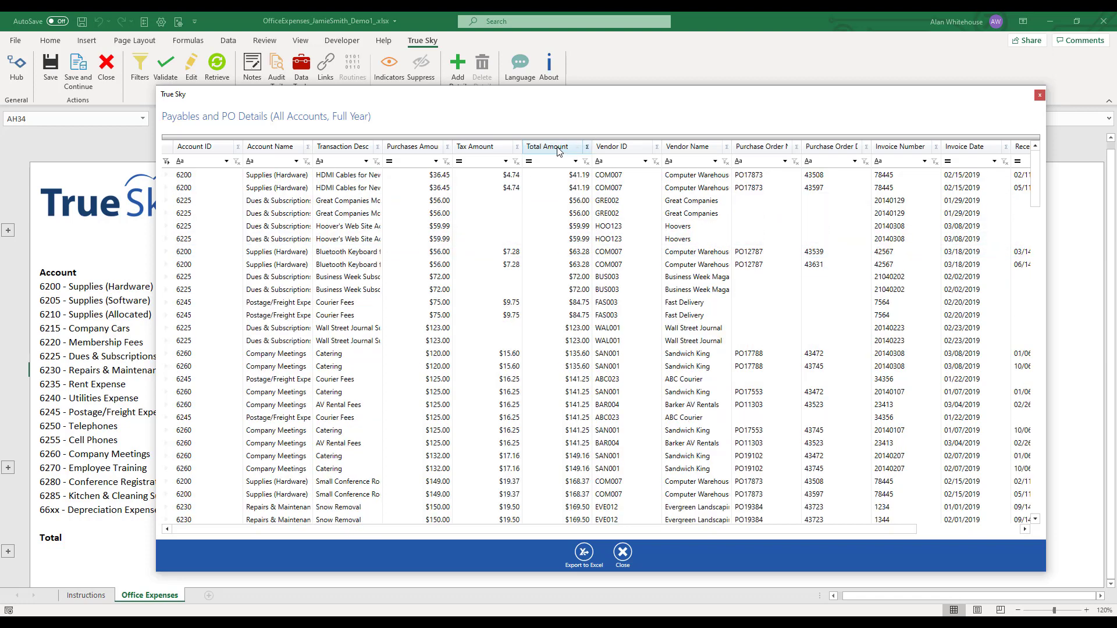
pyautogui.click(559, 152)
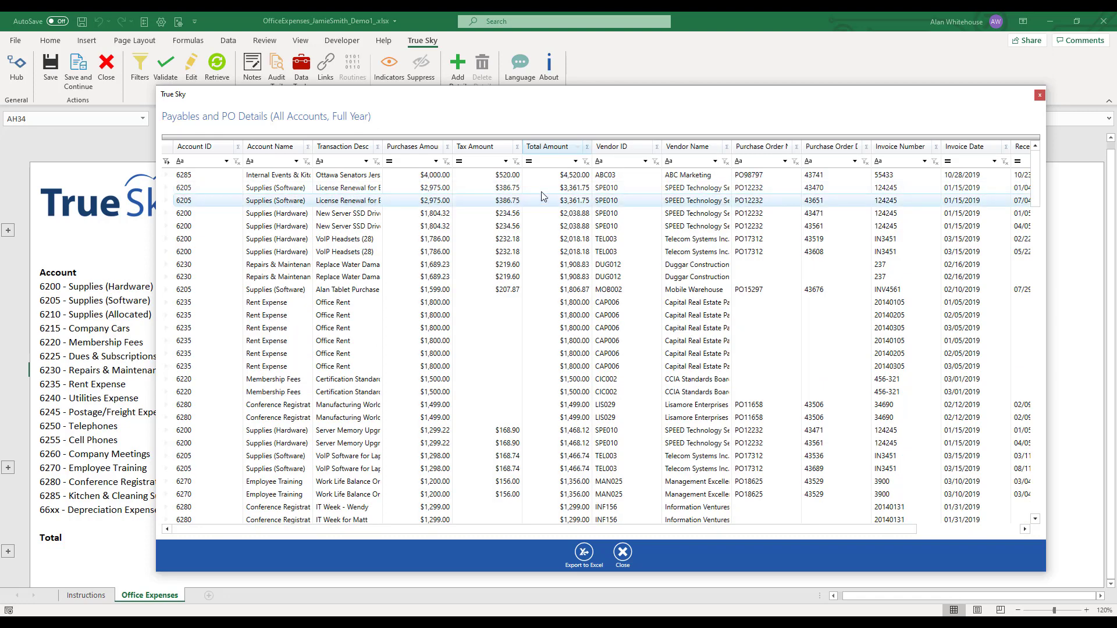
pyautogui.click(575, 161)
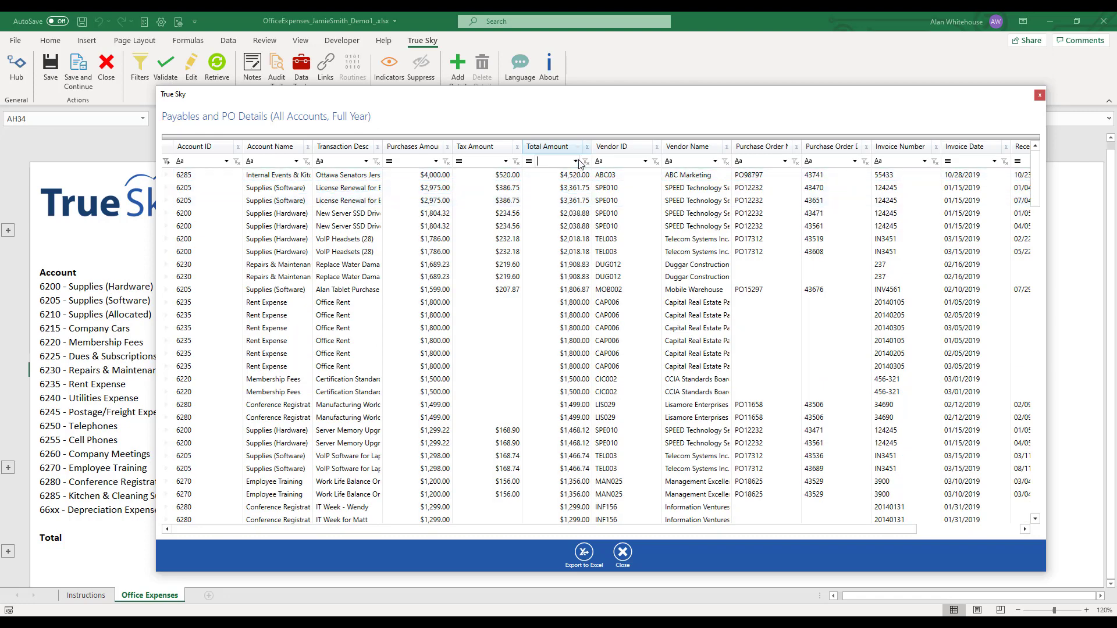
pyautogui.click(570, 233)
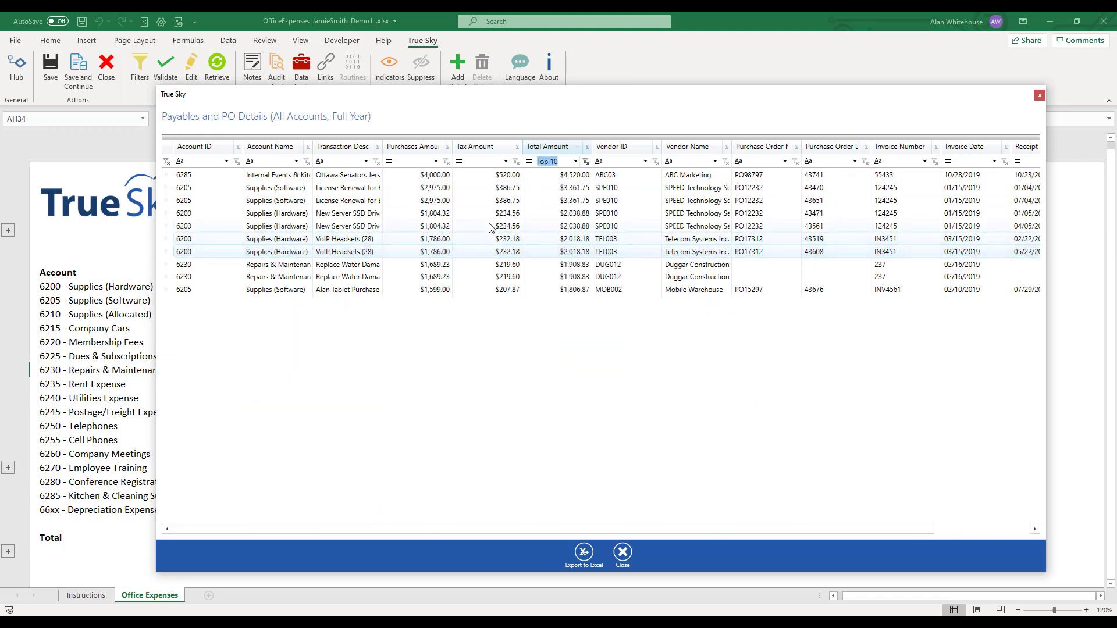
# Add a Sum summary to the Total Amount column.
pyautogui.click(587, 146)
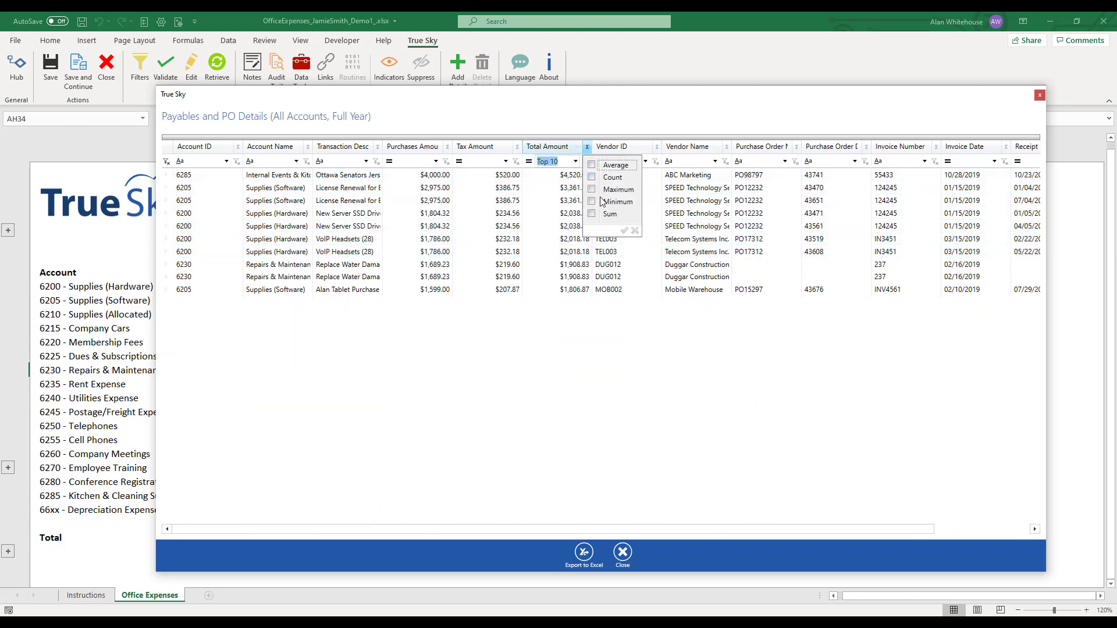
pyautogui.click(592, 214)
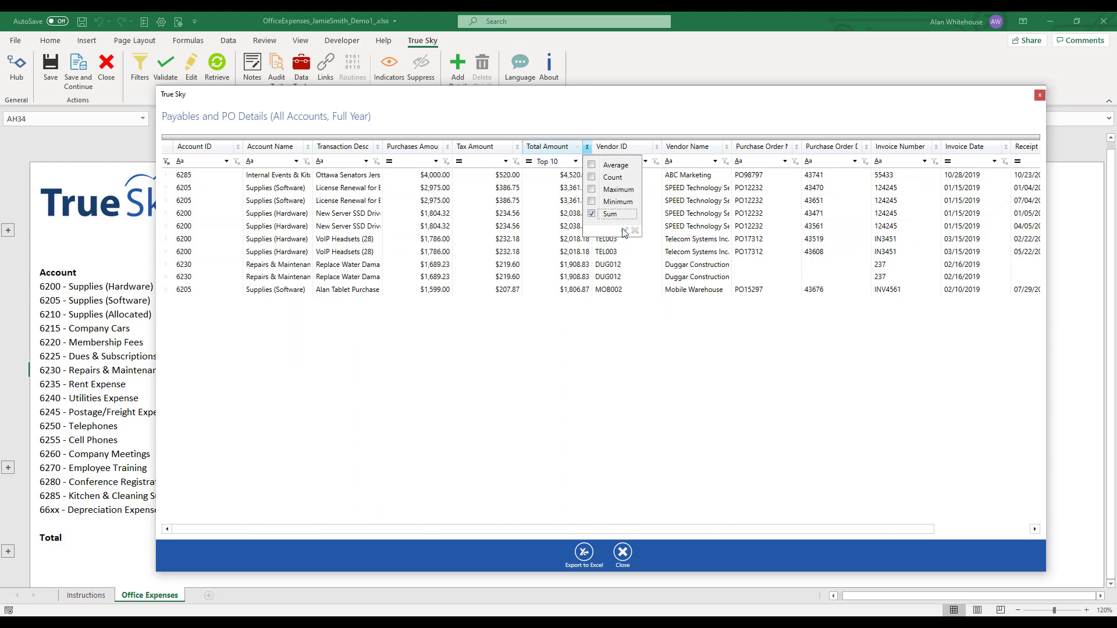
pyautogui.click(624, 231)
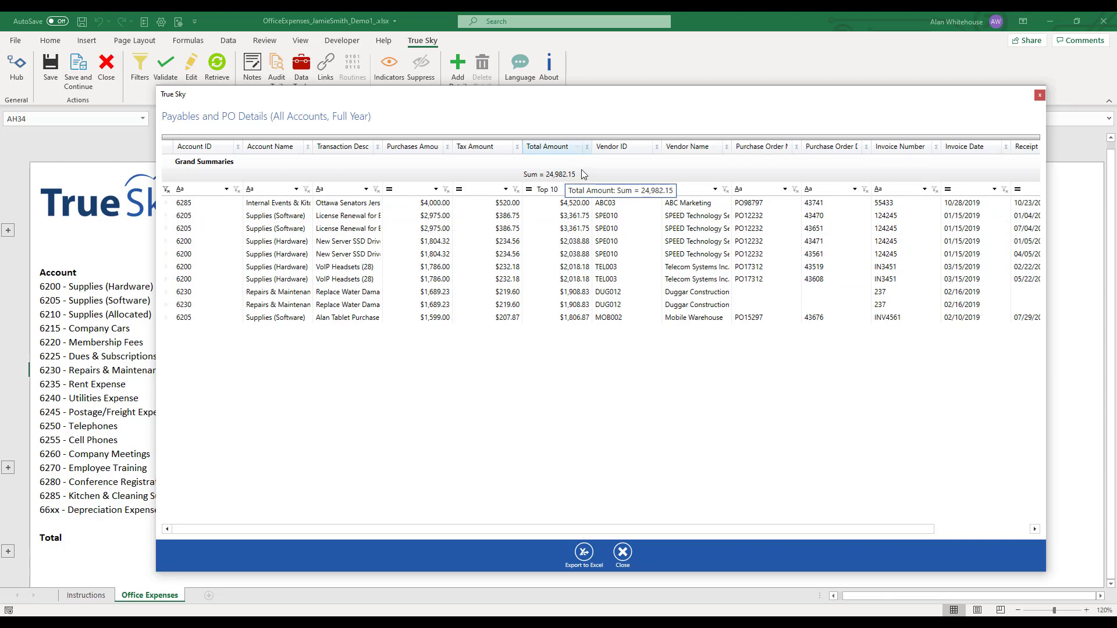
# Remove the Sum summary from Total Amount and clear that column's Top 10 filter.
pyautogui.click(586, 149)
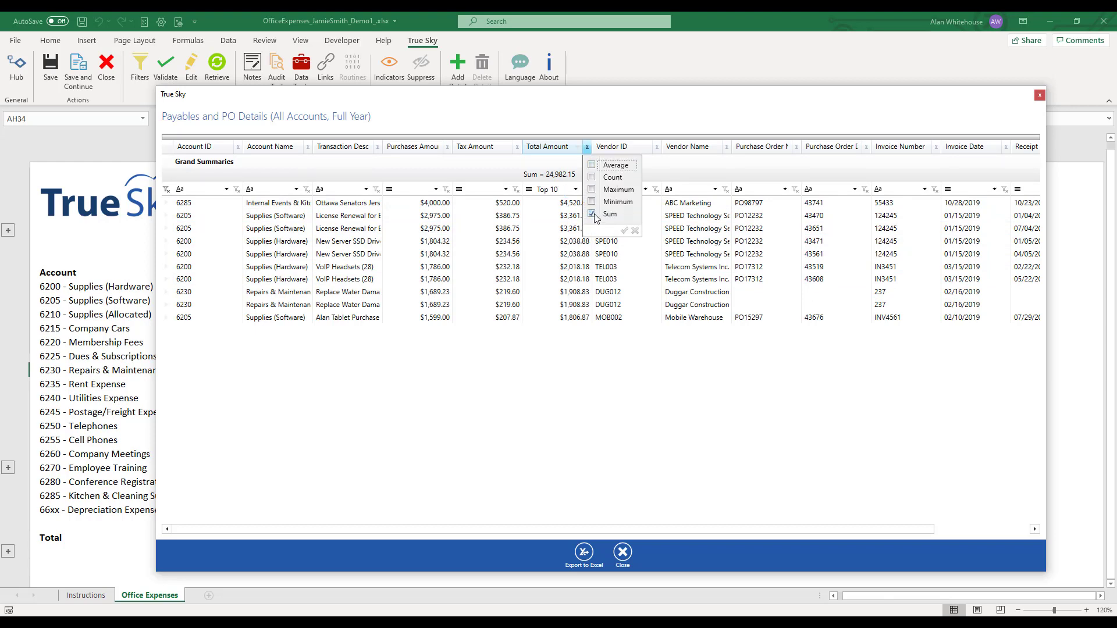
pyautogui.click(592, 214)
pyautogui.click(624, 230)
pyautogui.click(584, 189)
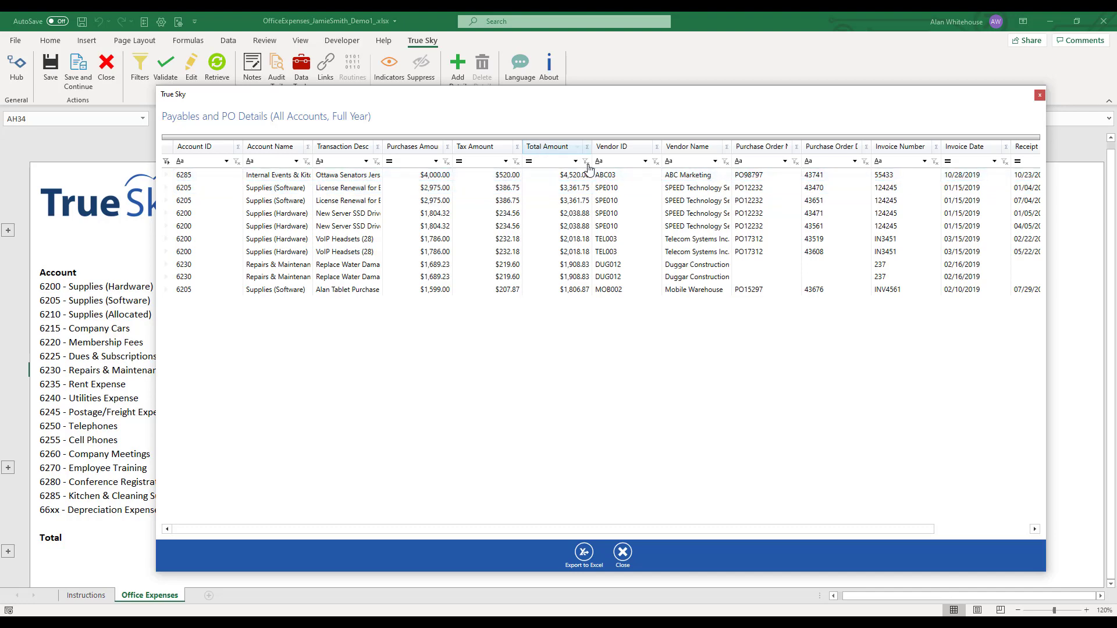
pyautogui.click(585, 162)
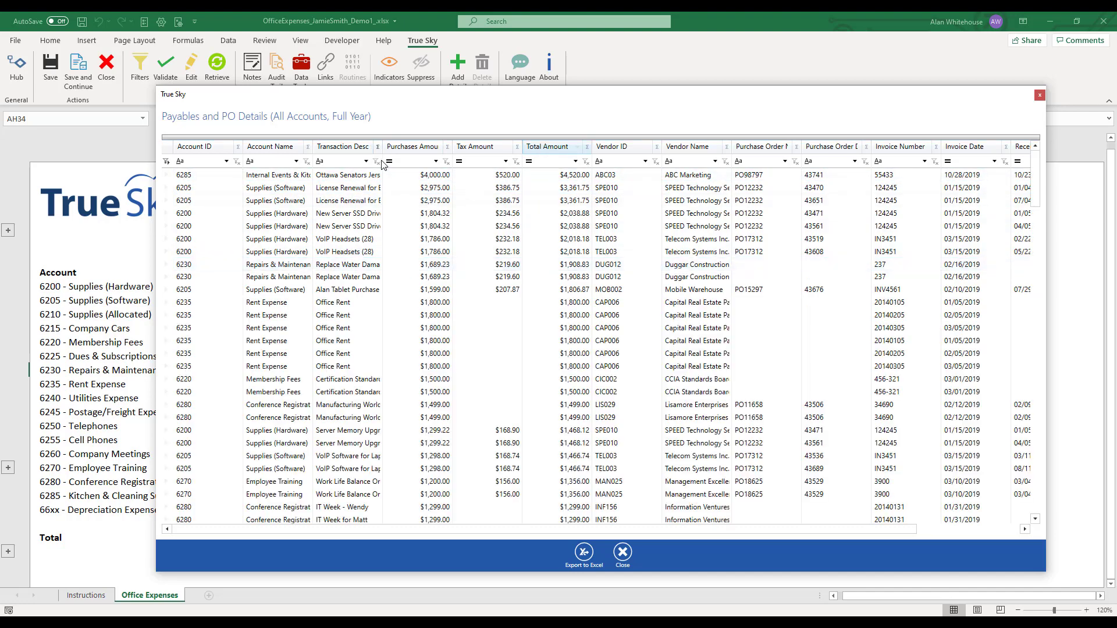
# Widen the Transaction Description column, and group the payables transactions by Account Name, then by Vendor Name.
pyautogui.moveTo(384, 150); pyautogui.dragTo(431, 148)
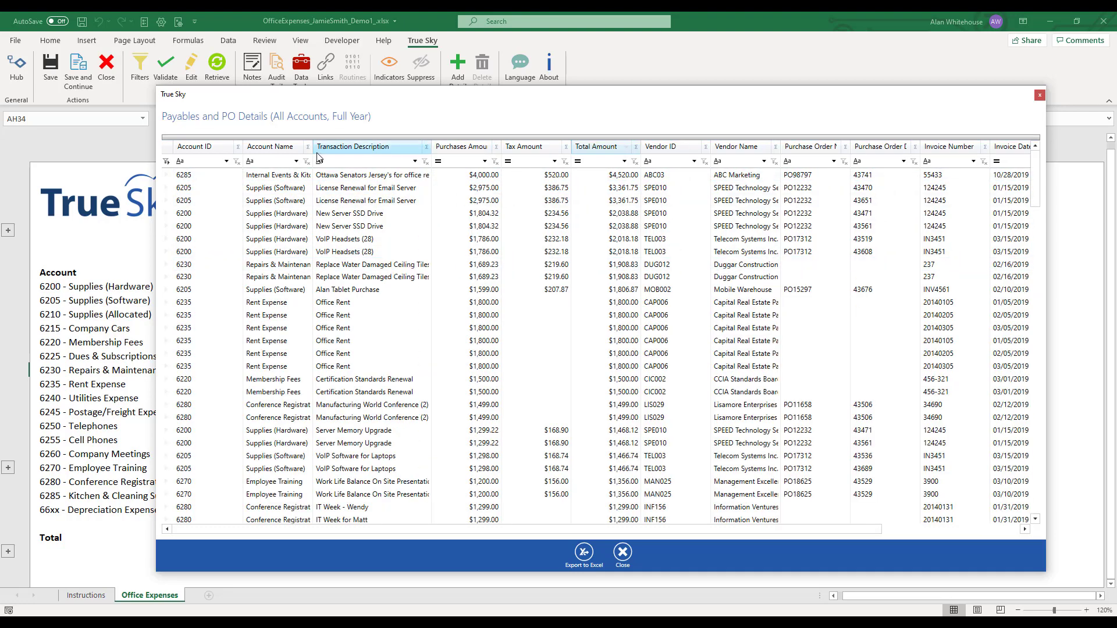
pyautogui.moveTo(310, 146); pyautogui.dragTo(273, 152)
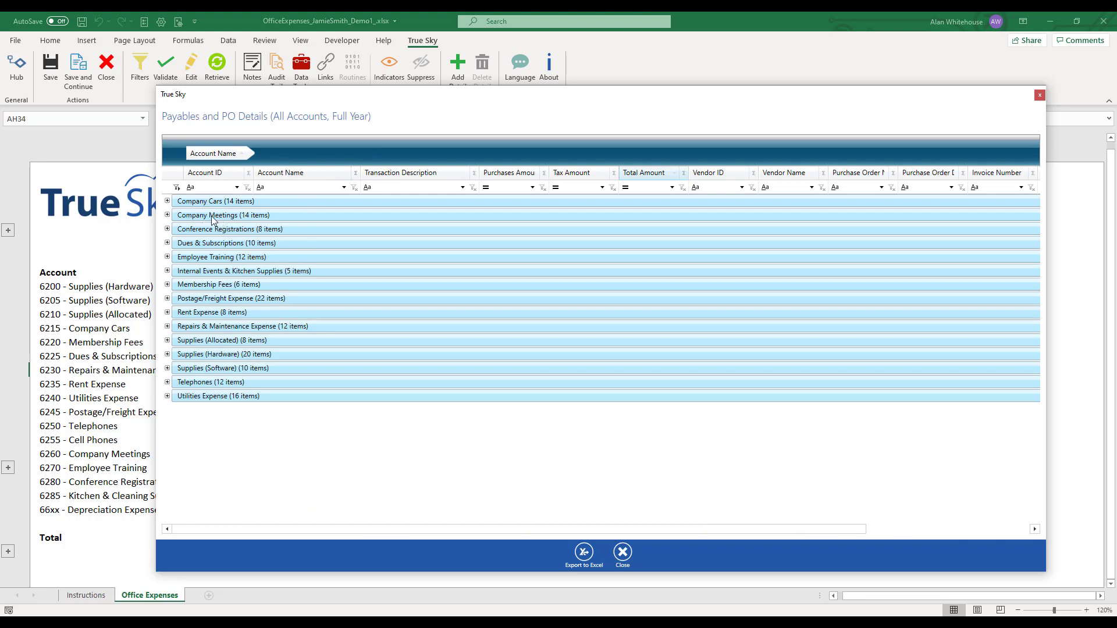
pyautogui.moveTo(800, 172); pyautogui.dragTo(718, 153)
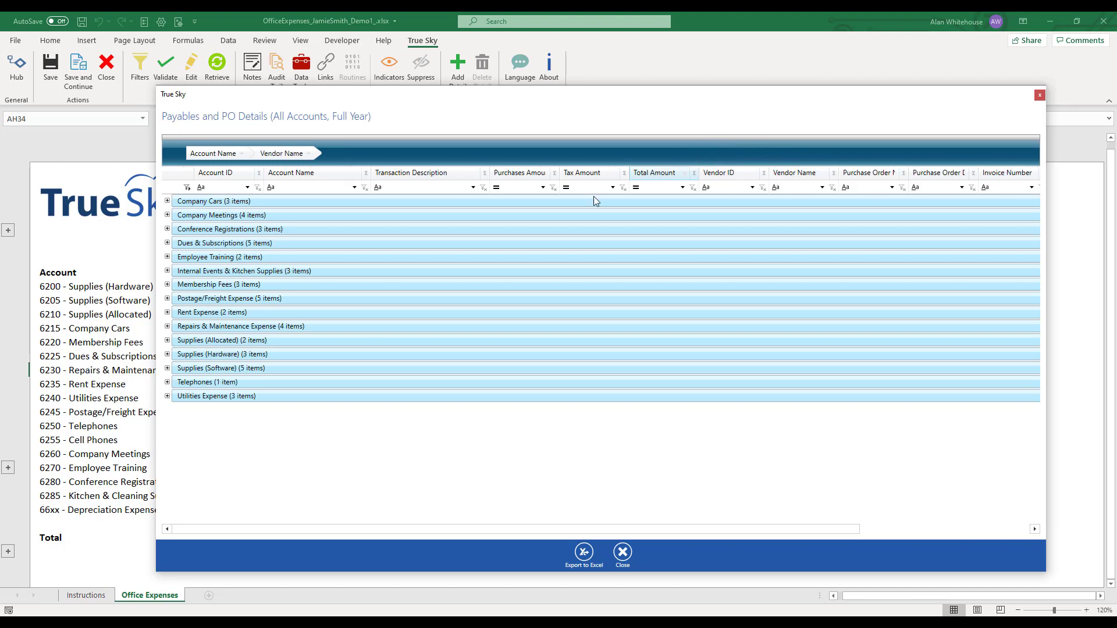
# Expand the Supplies (Software) group and its Mobile Warehouse vendor, and select the tablet purchase transaction.
pyautogui.click(168, 369)
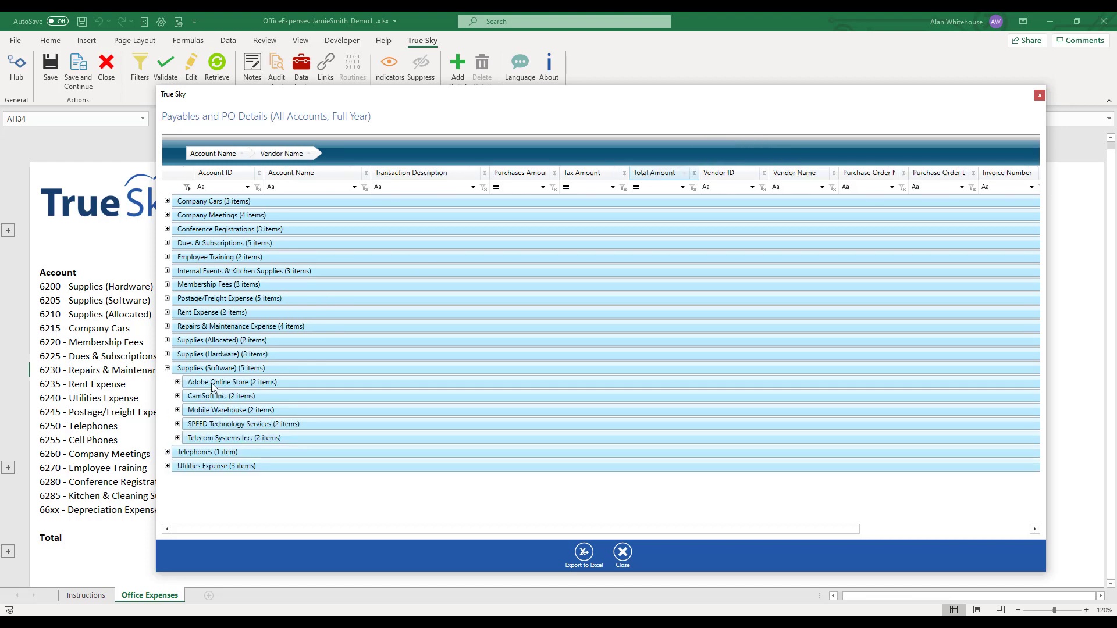
pyautogui.click(178, 410)
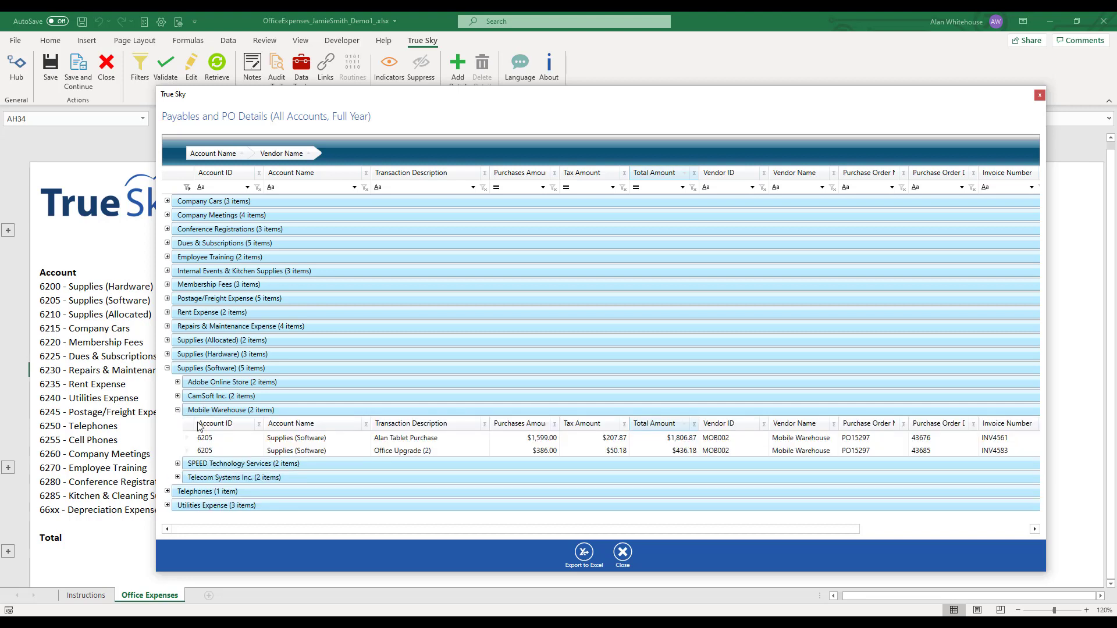
pyautogui.click(410, 438)
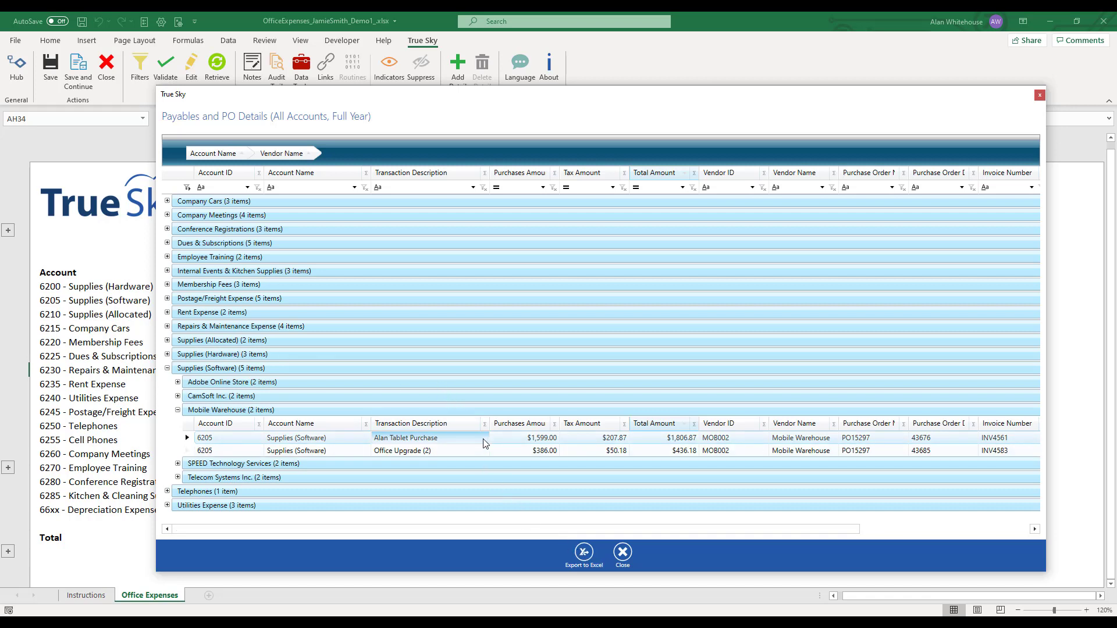
# Export the grouped payables details to Excel, look over and minimize the exported workbook, and close the details window.
pyautogui.click(585, 554)
pyautogui.click(720, 272)
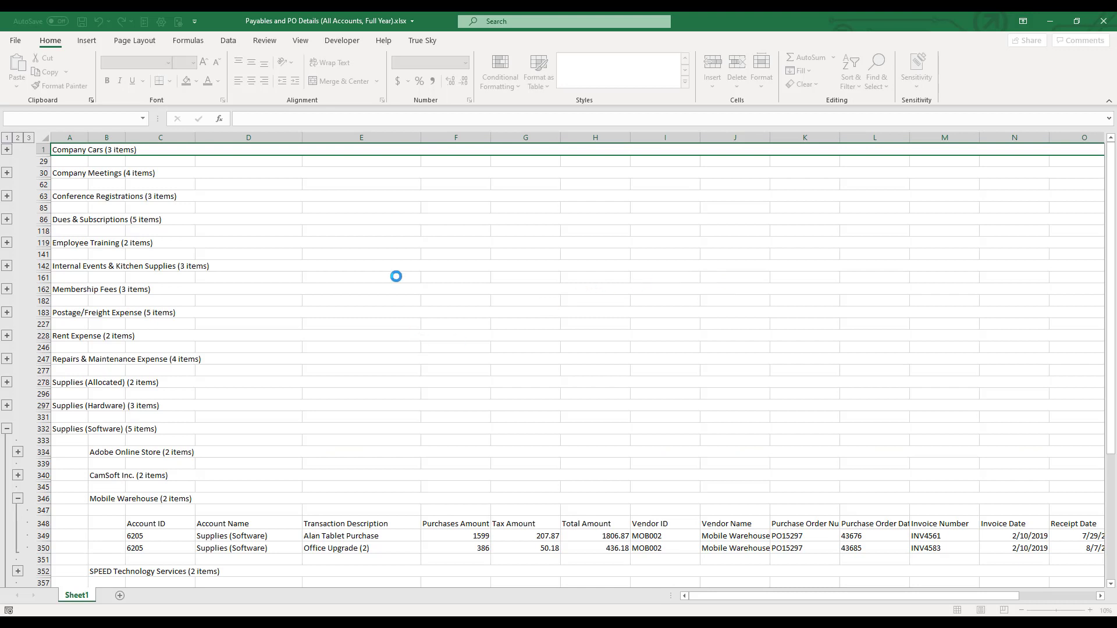
pyautogui.click(396, 277)
pyautogui.scroll(-1, 356, 395)
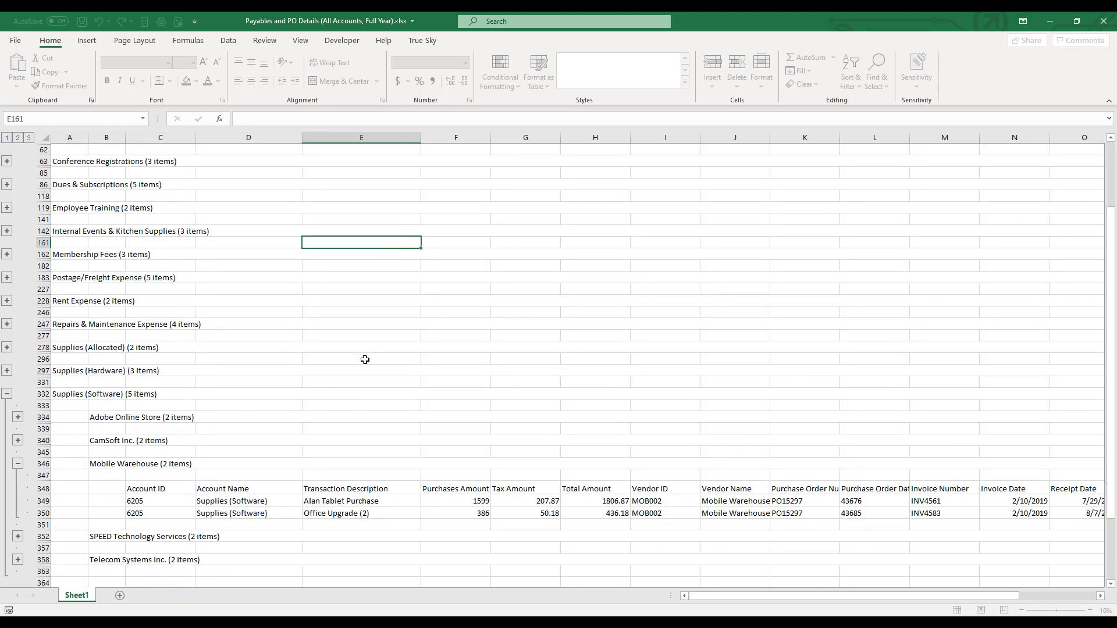
pyautogui.click(1050, 22)
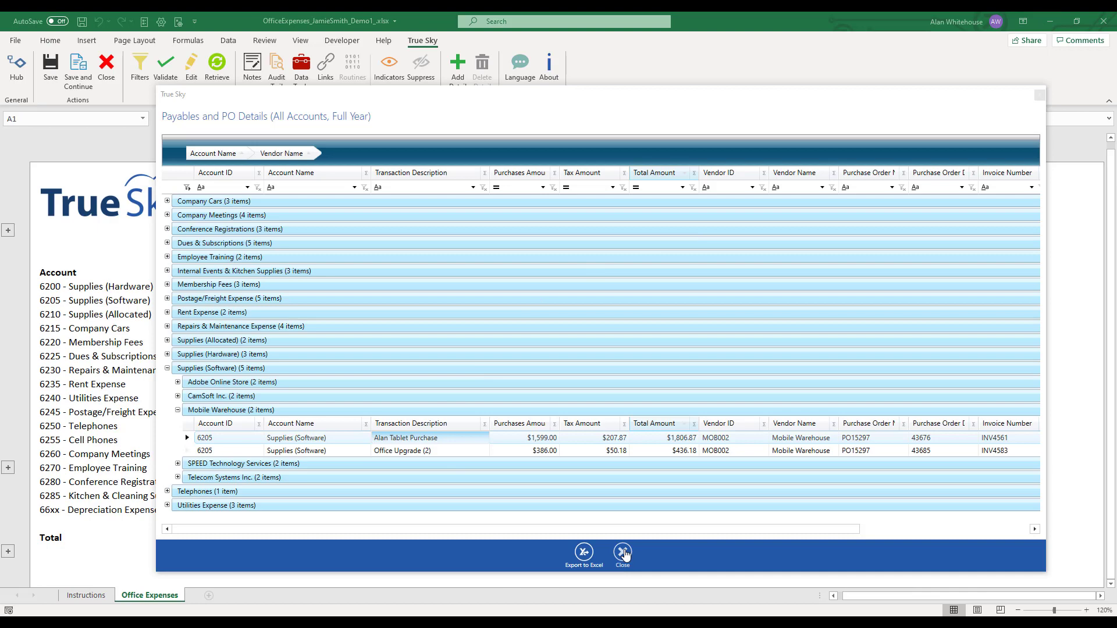
pyautogui.click(623, 552)
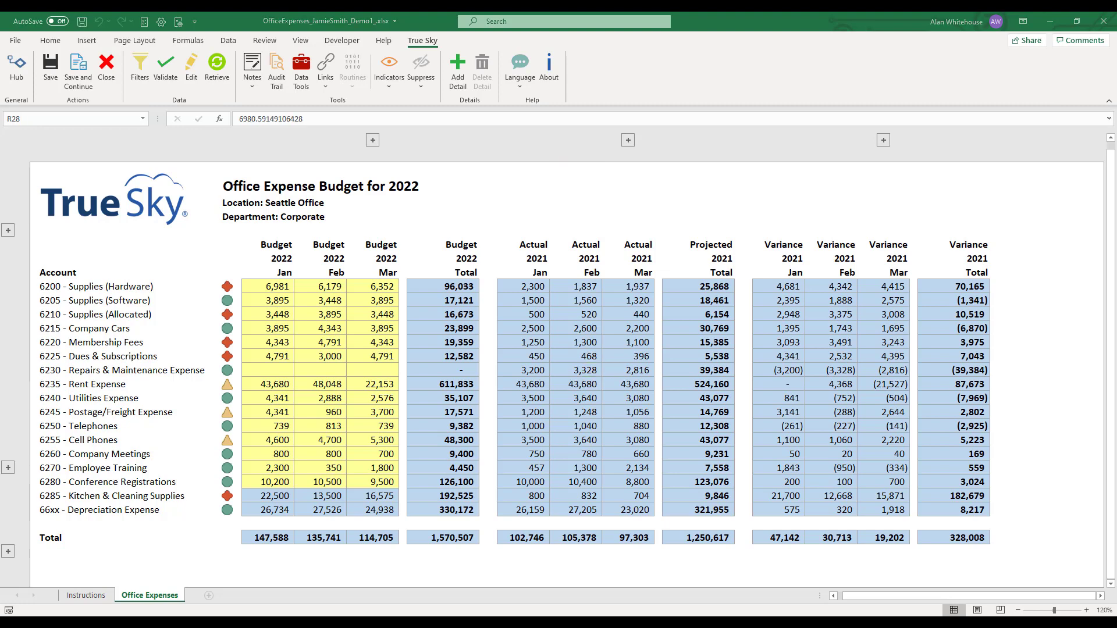
# Switch to the Corporate Income Statement workbook and expand the 2021 total into its monthly columns.
pyautogui.click(279, 289)
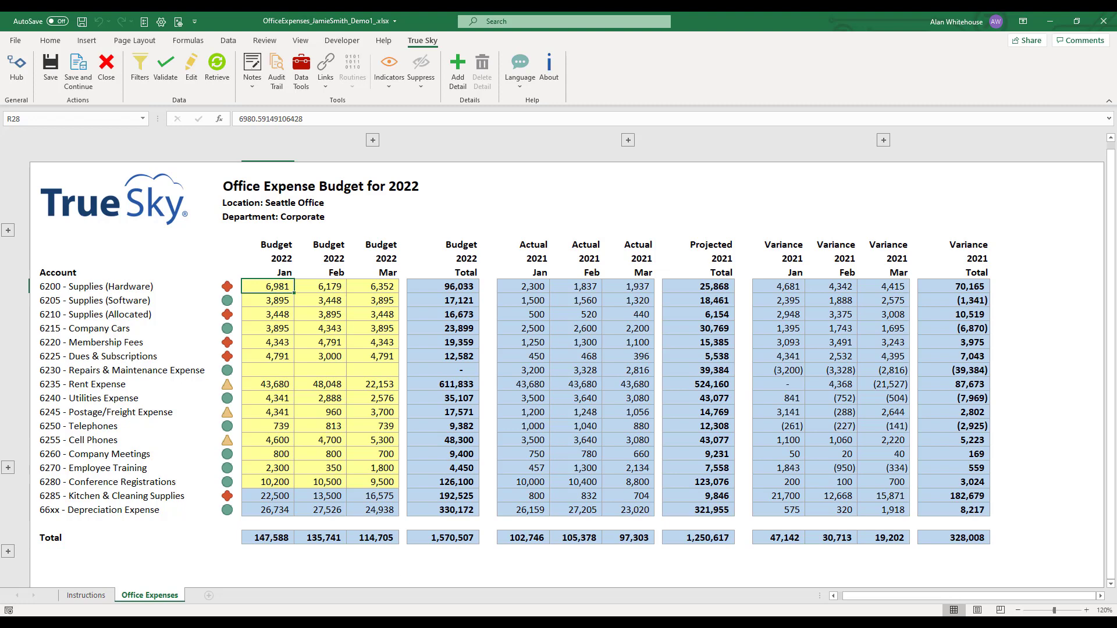
pyautogui.hotkey('alt', 'Tab')
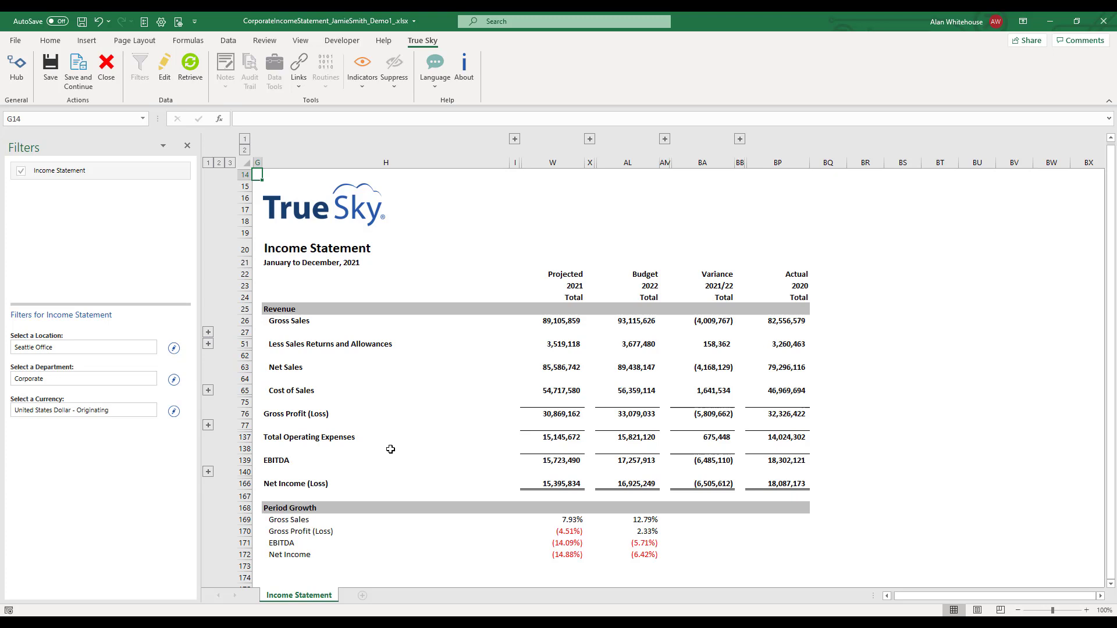
pyautogui.click(514, 139)
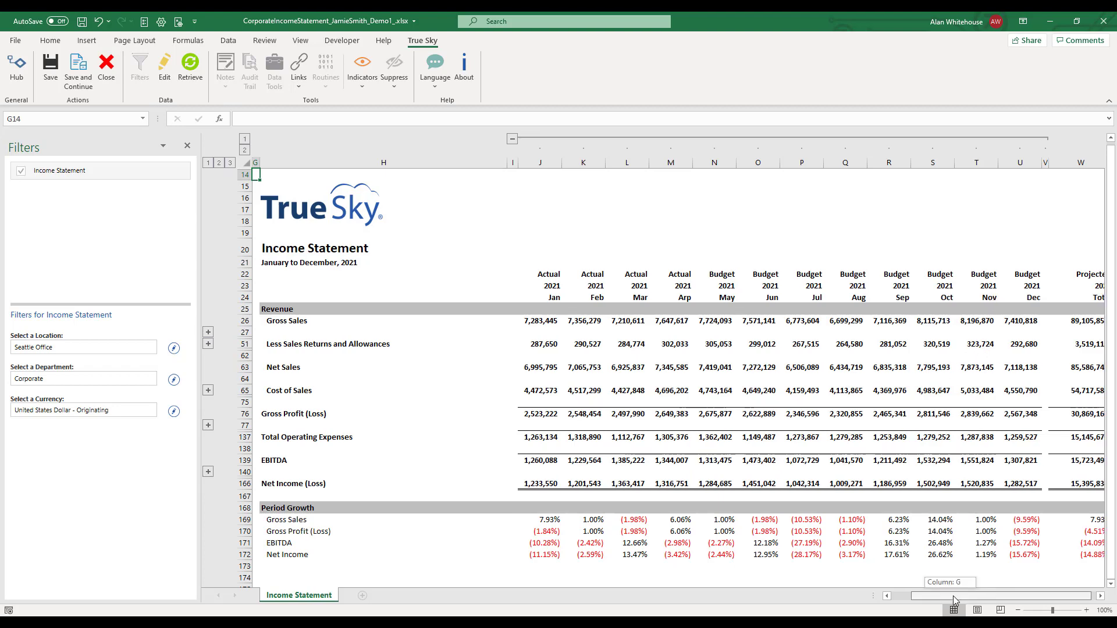
pyautogui.moveTo(953, 595); pyautogui.dragTo(948, 595)
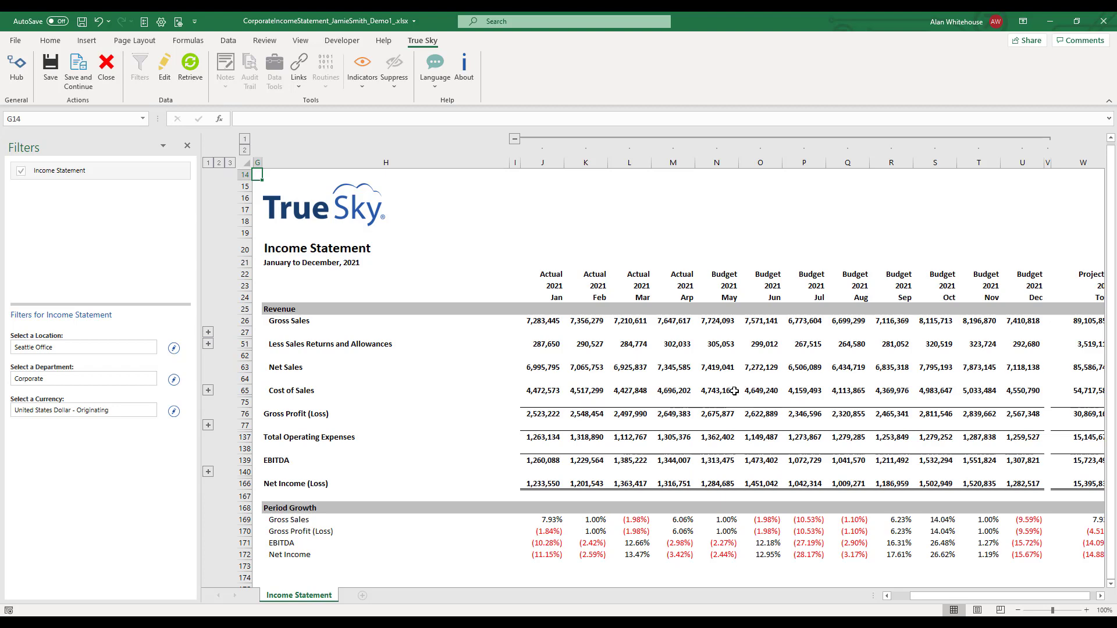
# Expand the income statement rows to the second outline level and open the account details under Administrative Expenses.
pyautogui.click(219, 164)
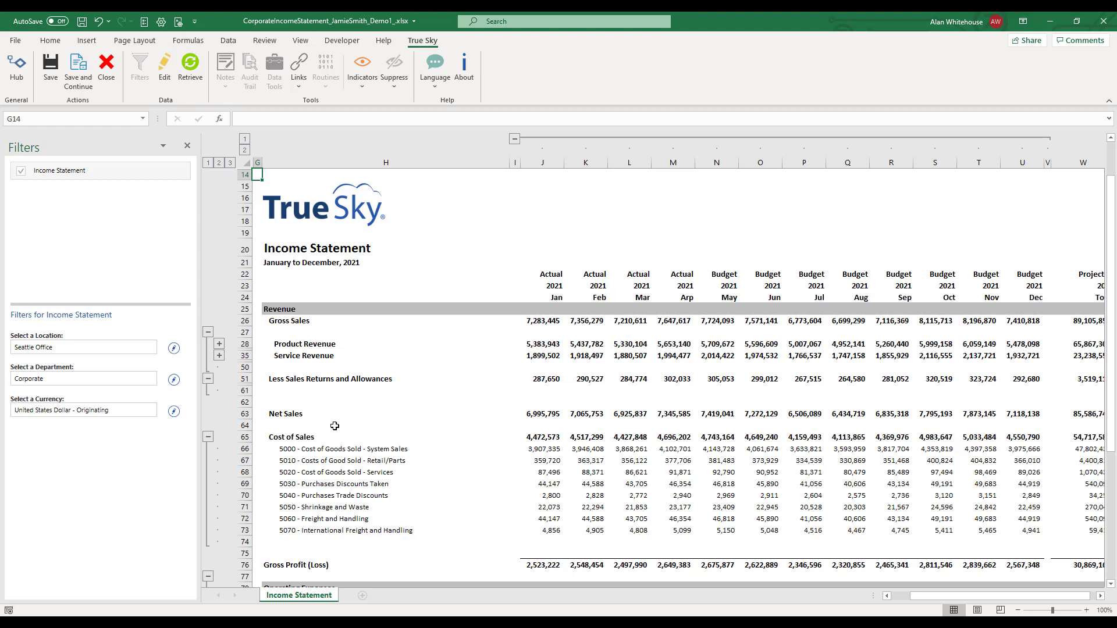
pyautogui.scroll(-1, 324, 440)
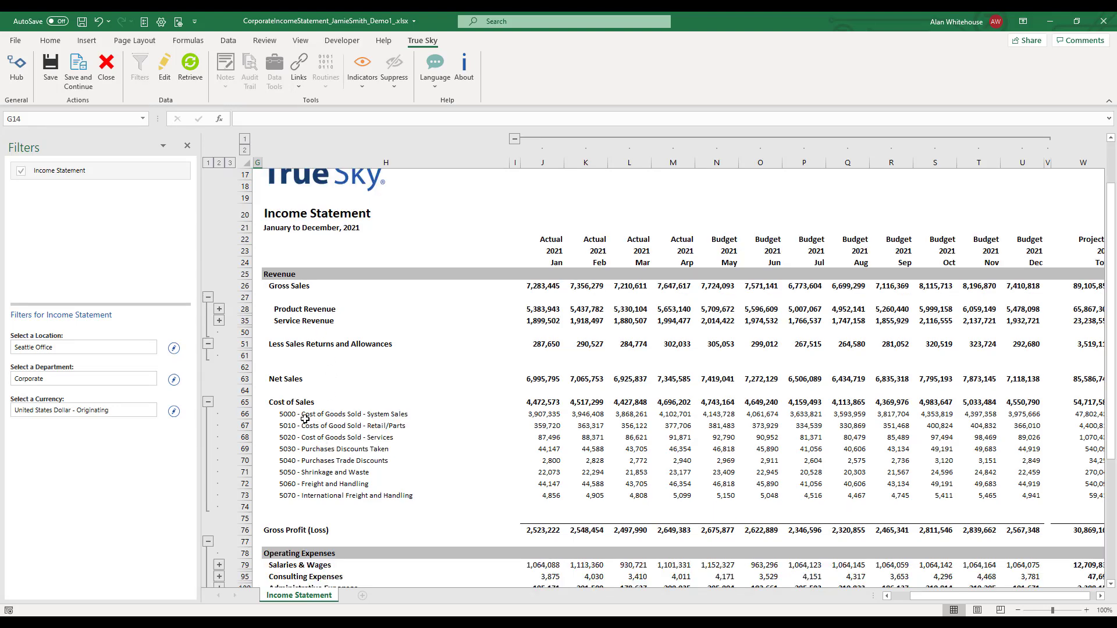
pyautogui.scroll(-4, 314, 480)
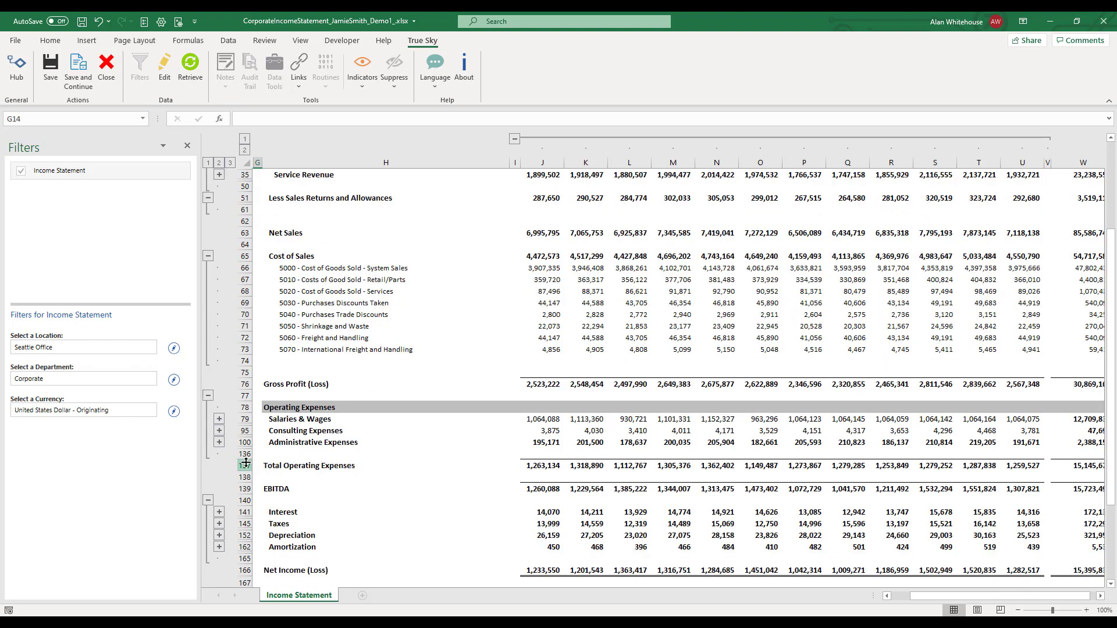
pyautogui.click(219, 443)
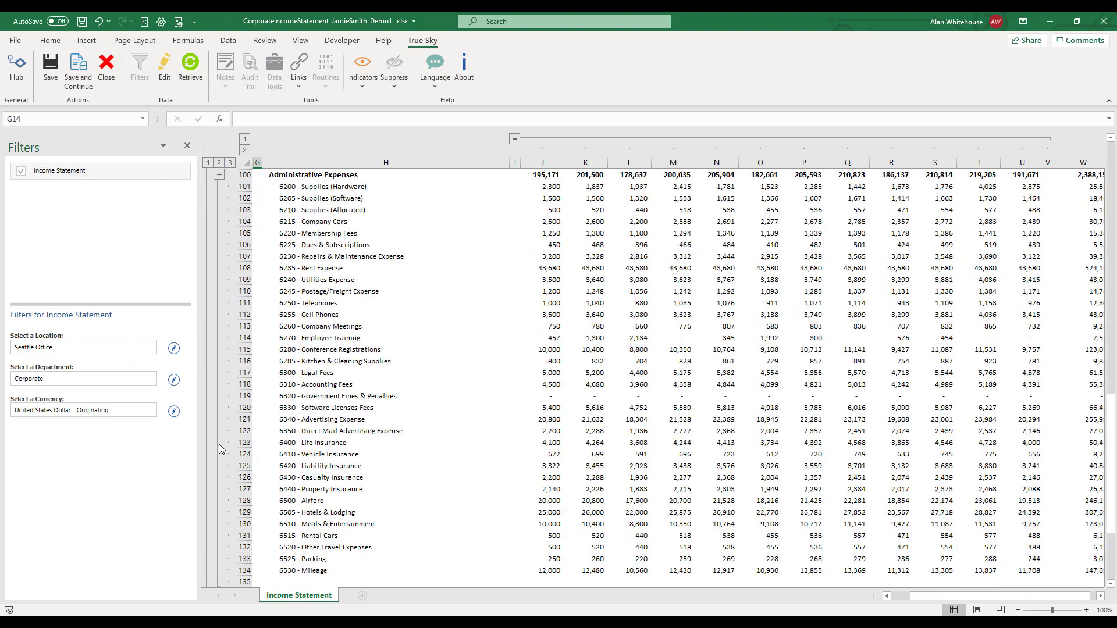
pyautogui.scroll(2, 483, 421)
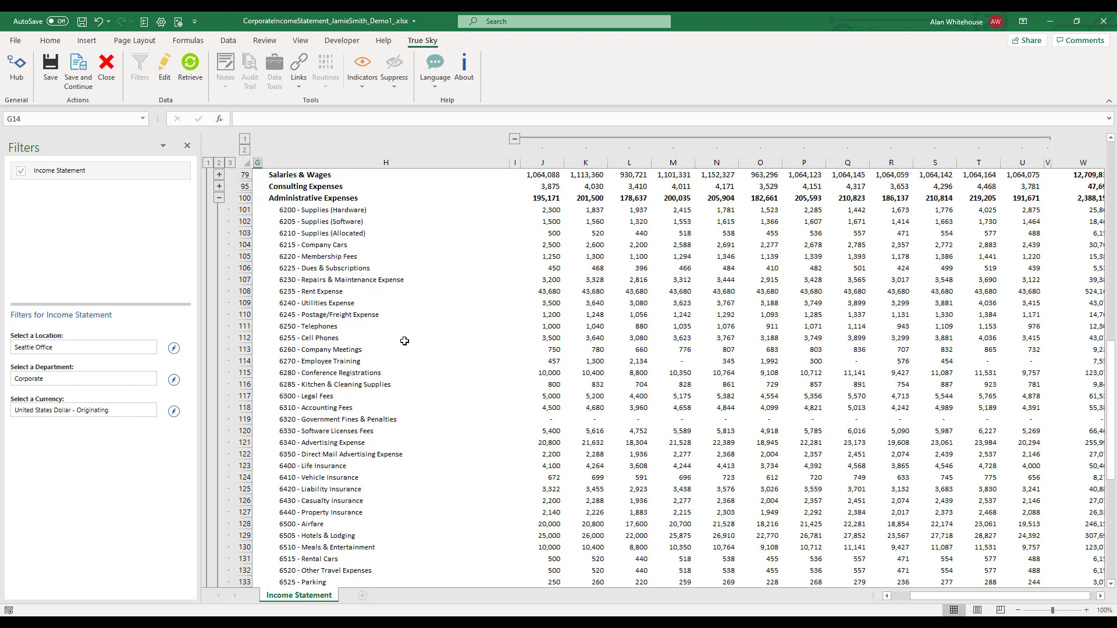
# Select the first monthly value of 6200 - Supplies (Hardware) and look over the linked drill-down options for its expense transactions.
pyautogui.scroll(1, 489, 382)
pyautogui.scroll(2, 489, 382)
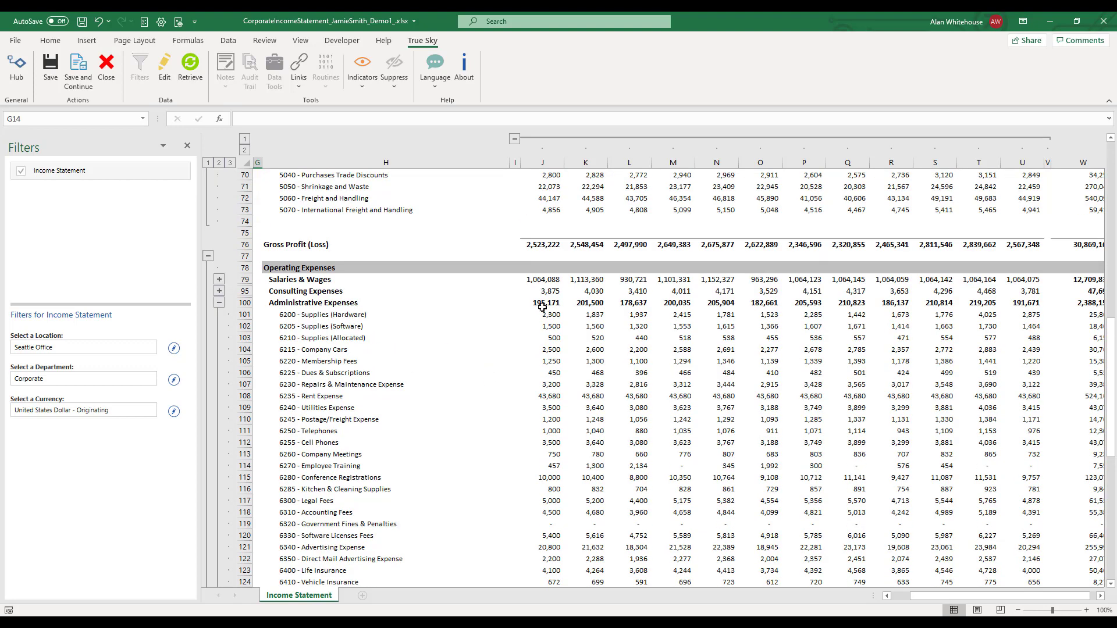
pyautogui.click(549, 317)
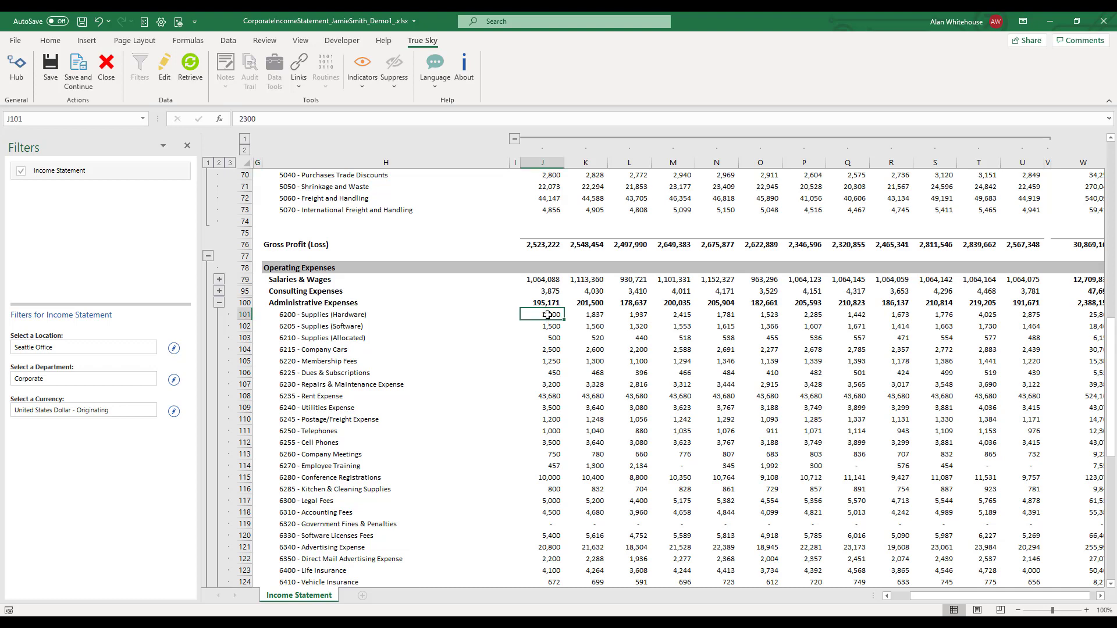
pyautogui.click(295, 86)
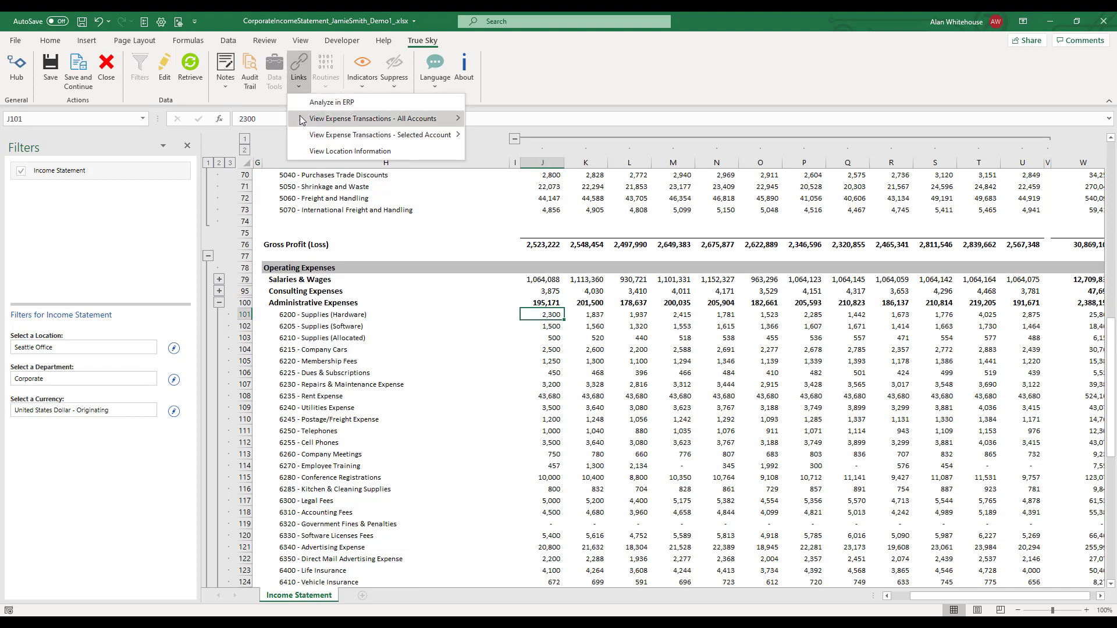
pyautogui.moveTo(302, 127)
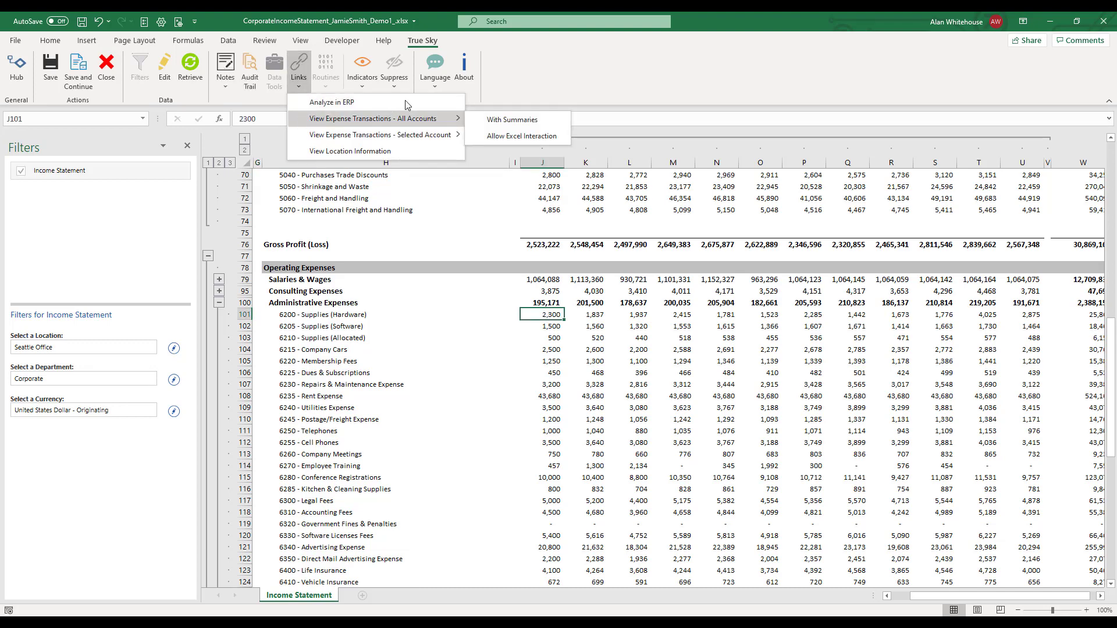
pyautogui.click(556, 315)
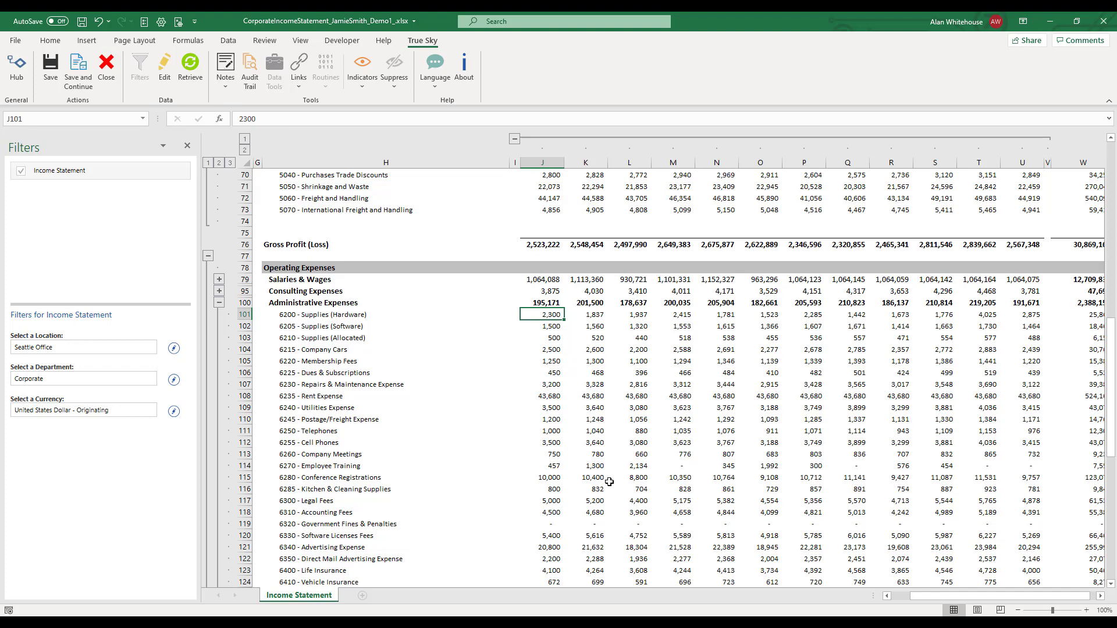
pyautogui.scroll(4, 567, 398)
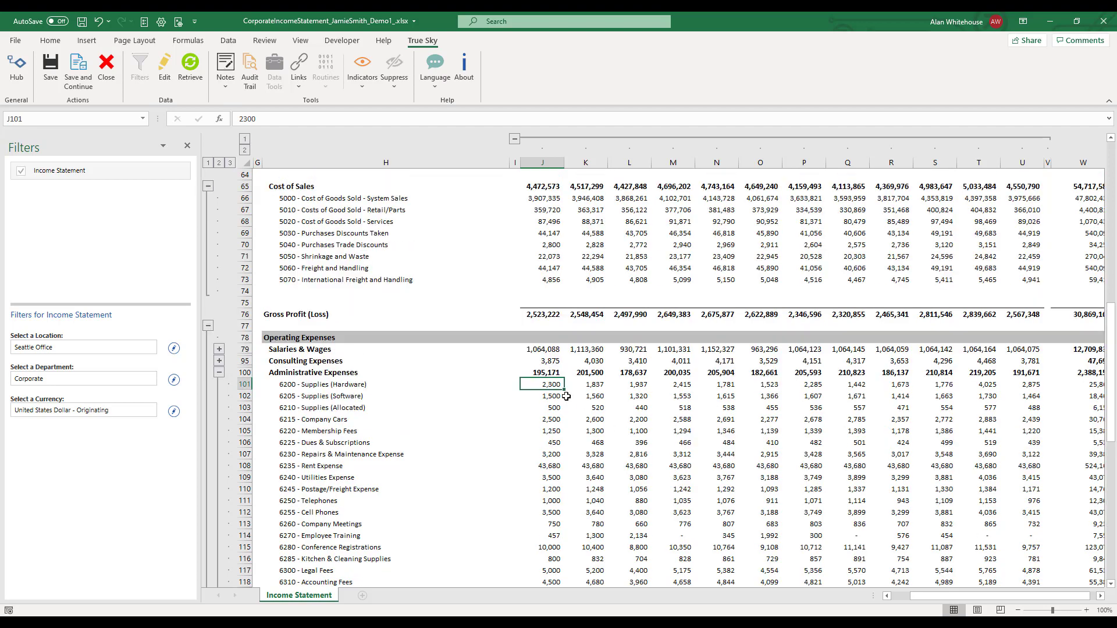
pyautogui.scroll(5, 566, 396)
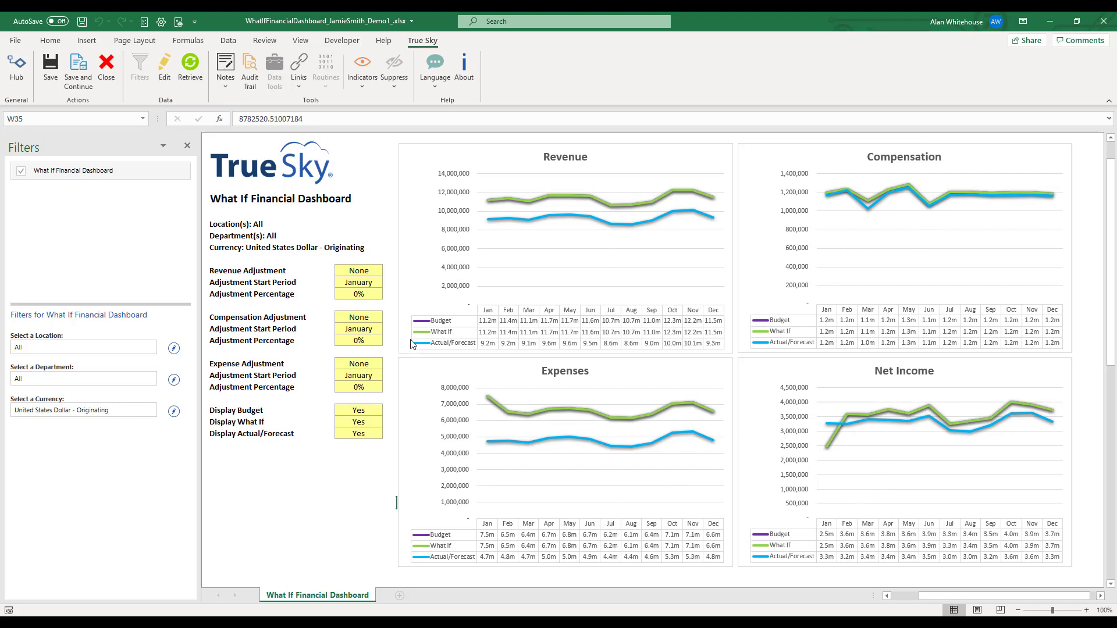
# In the What If Financial Dashboard, set the revenue adjustment to Increase, starting in August, at 100%.
pyautogui.click(357, 271)
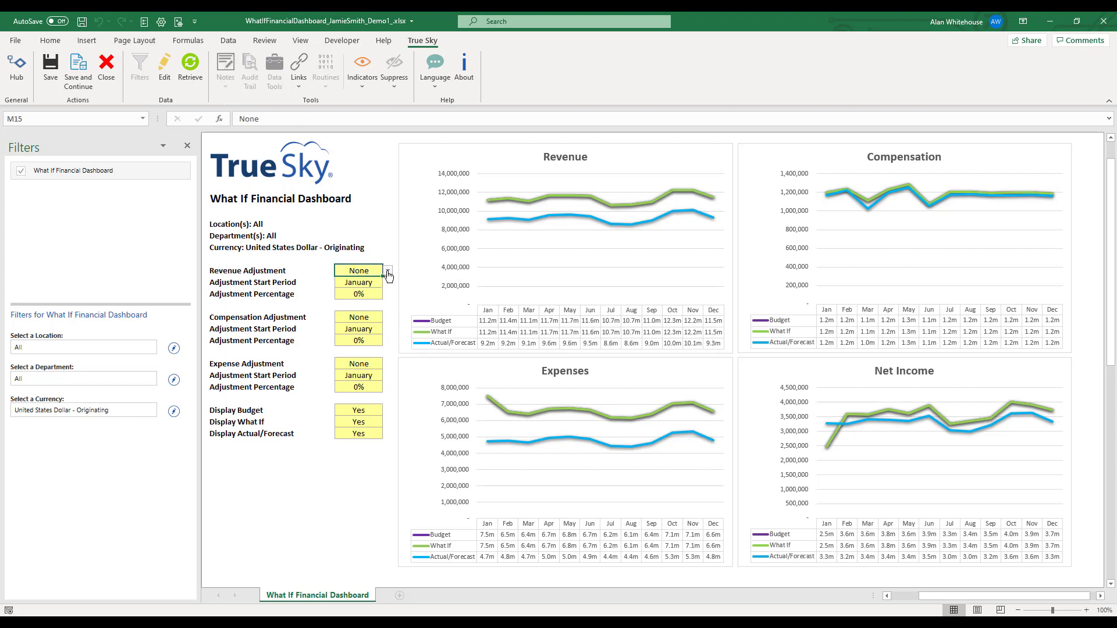
pyautogui.click(388, 271)
pyautogui.click(370, 288)
pyautogui.click(370, 285)
pyautogui.click(387, 282)
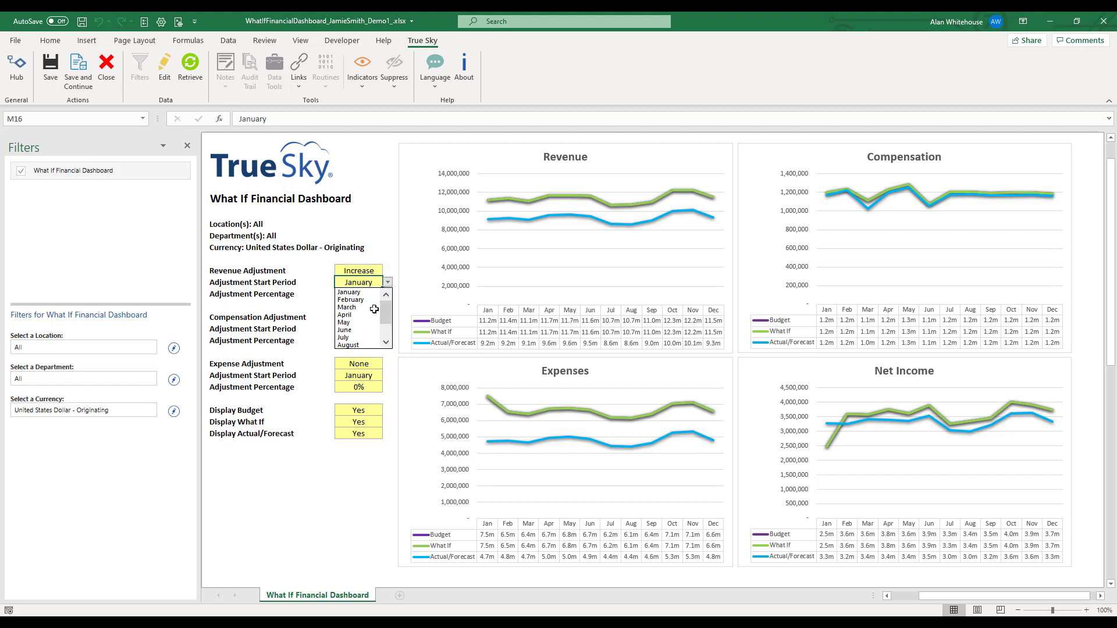
pyautogui.click(357, 344)
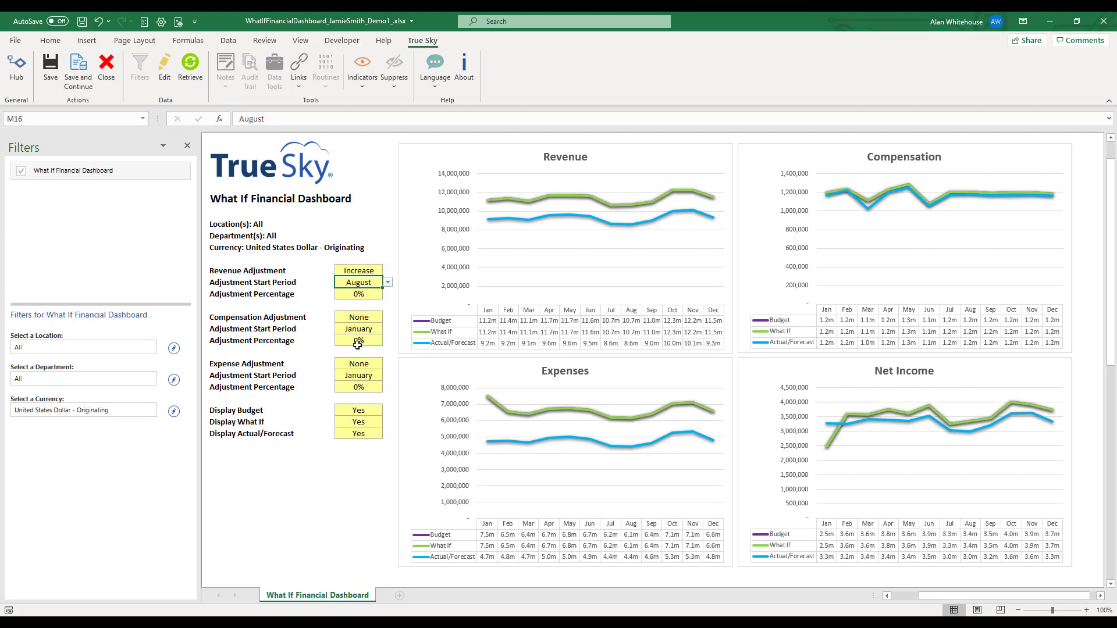
pyautogui.click(360, 294)
pyautogui.write('100')
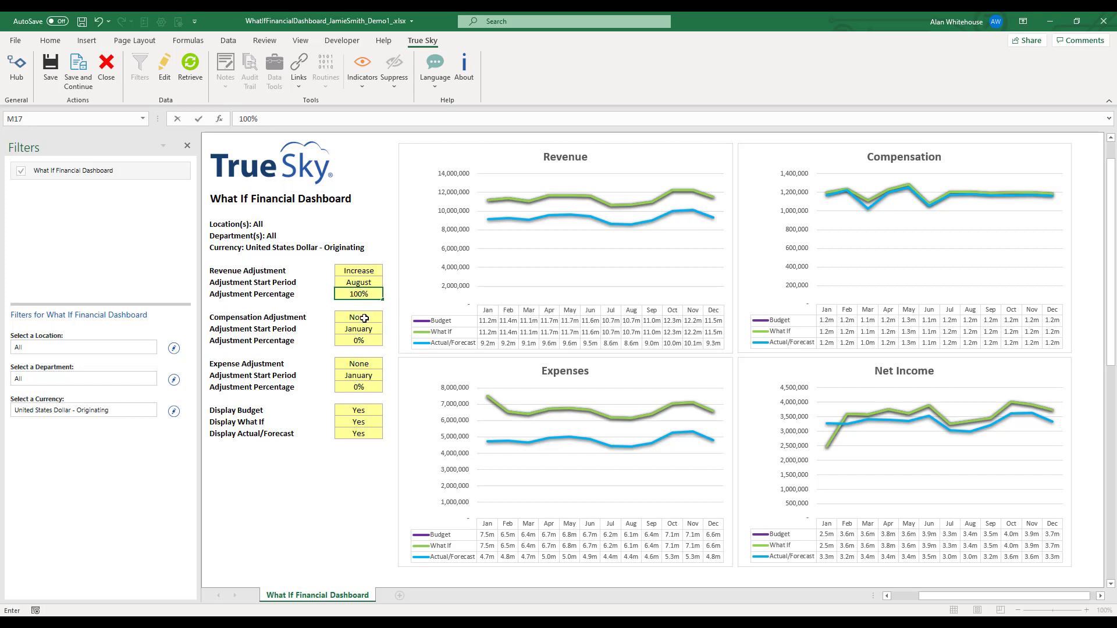
# Set the compensation adjustment to Increase, with May as the start period and 25% as the percentage.
pyautogui.click(364, 318)
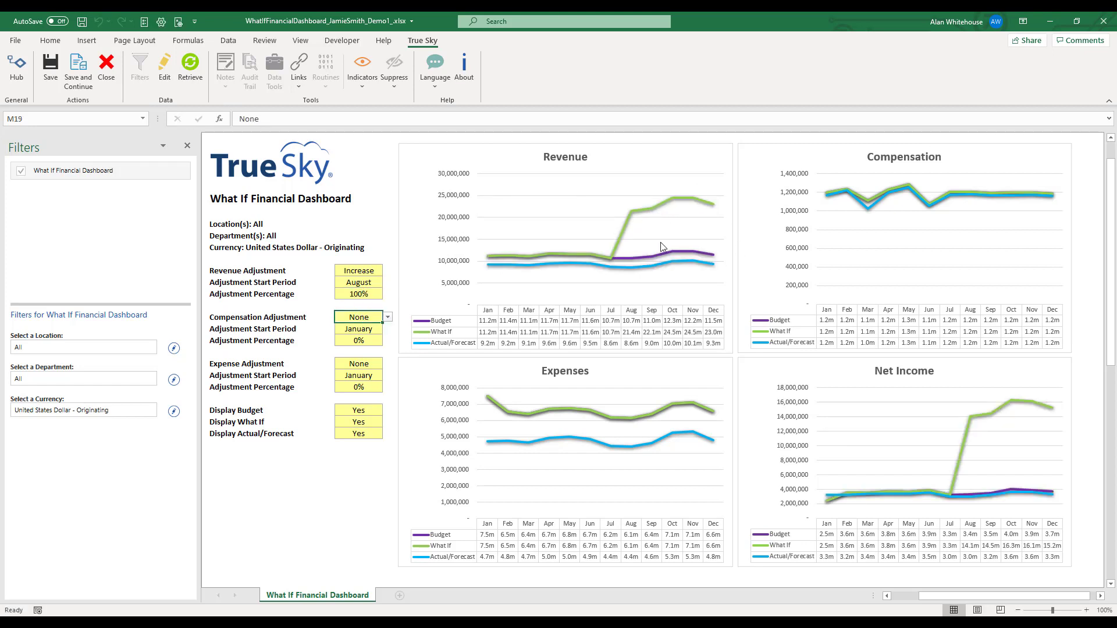
pyautogui.click(387, 318)
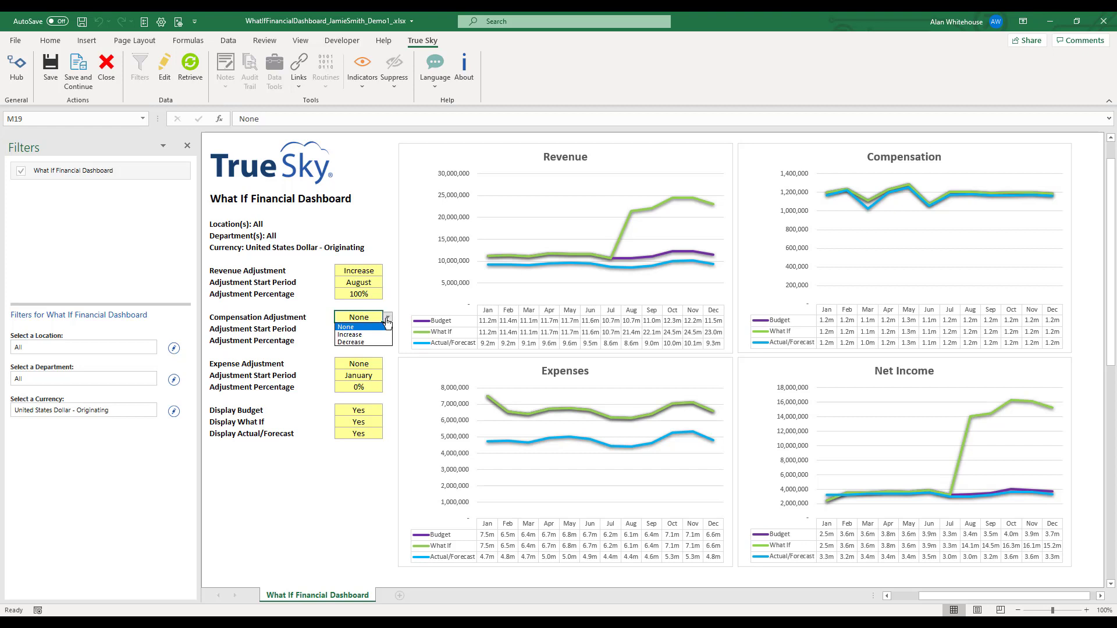
pyautogui.click(372, 335)
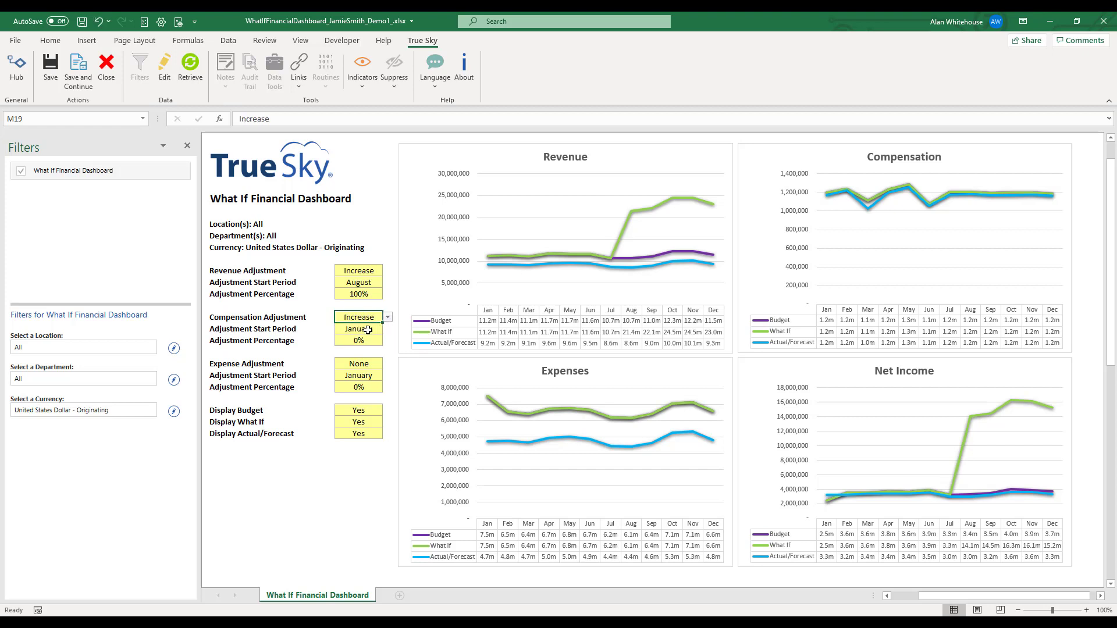
pyautogui.click(368, 330)
pyautogui.click(387, 330)
pyautogui.click(355, 364)
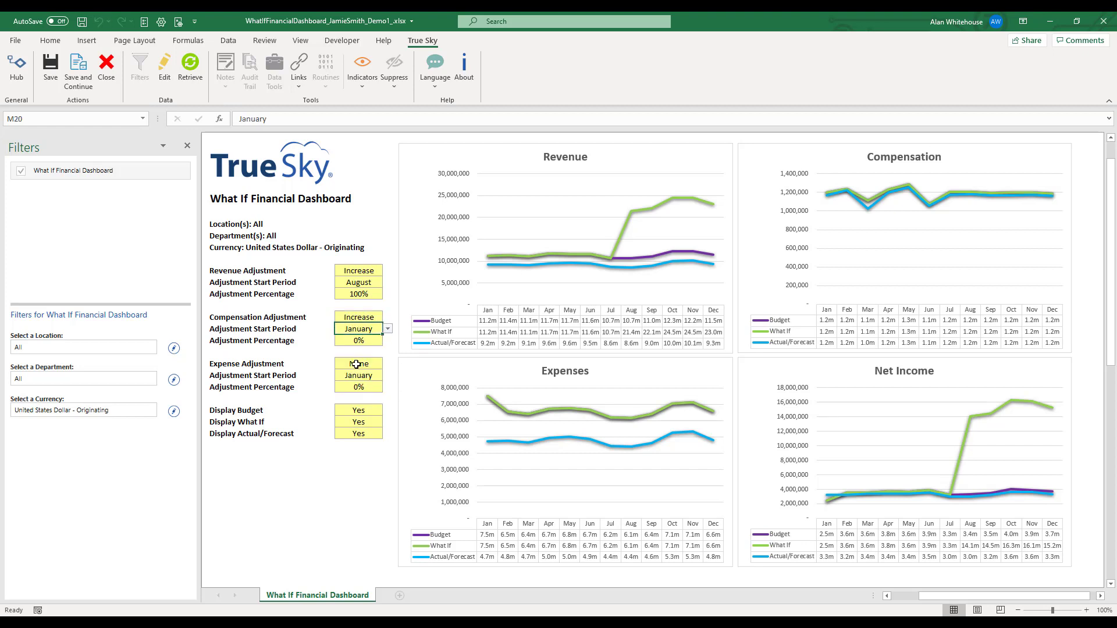
pyautogui.click(355, 343)
pyautogui.write('25')
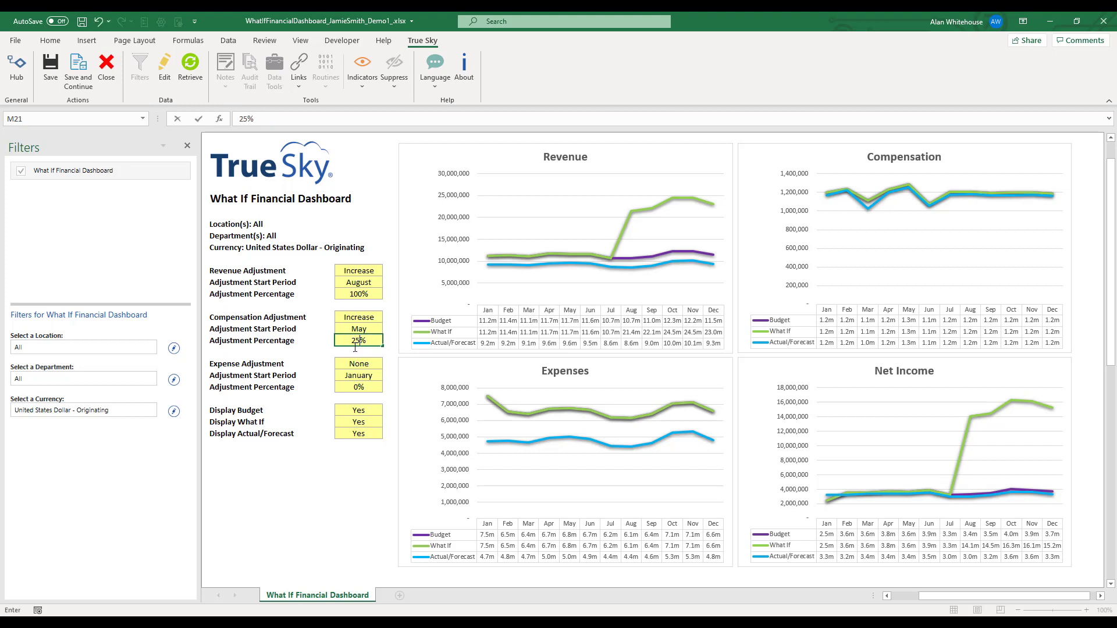
pyautogui.press('Return')
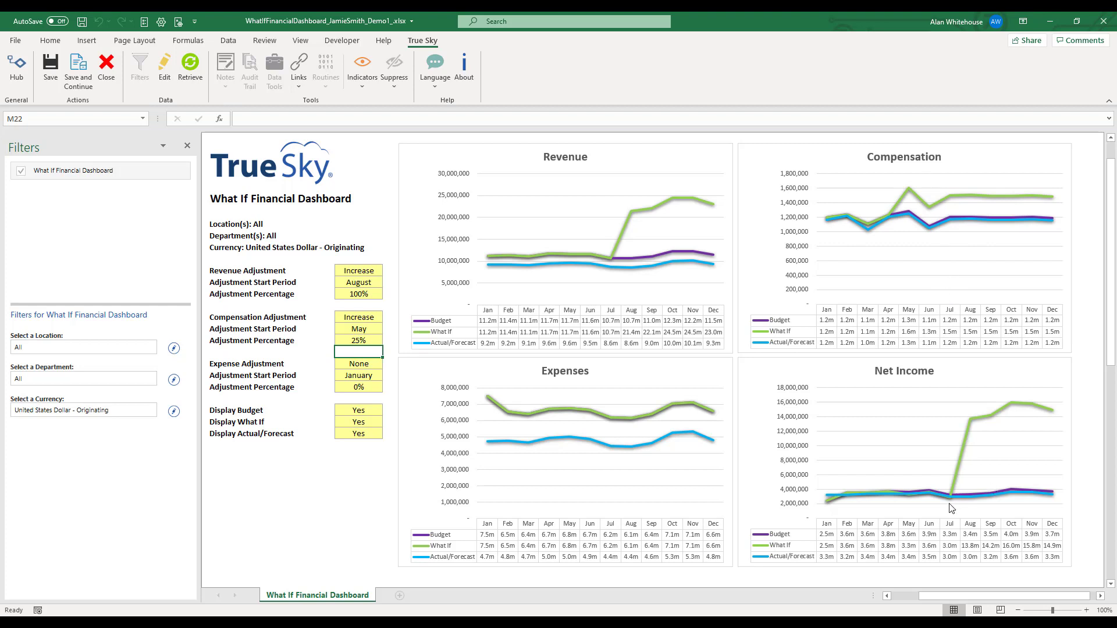
# Set the expense adjustment to Decrease, starting in February, with an adjustment percentage of 50%.
pyautogui.click(357, 366)
pyautogui.click(387, 364)
pyautogui.click(376, 387)
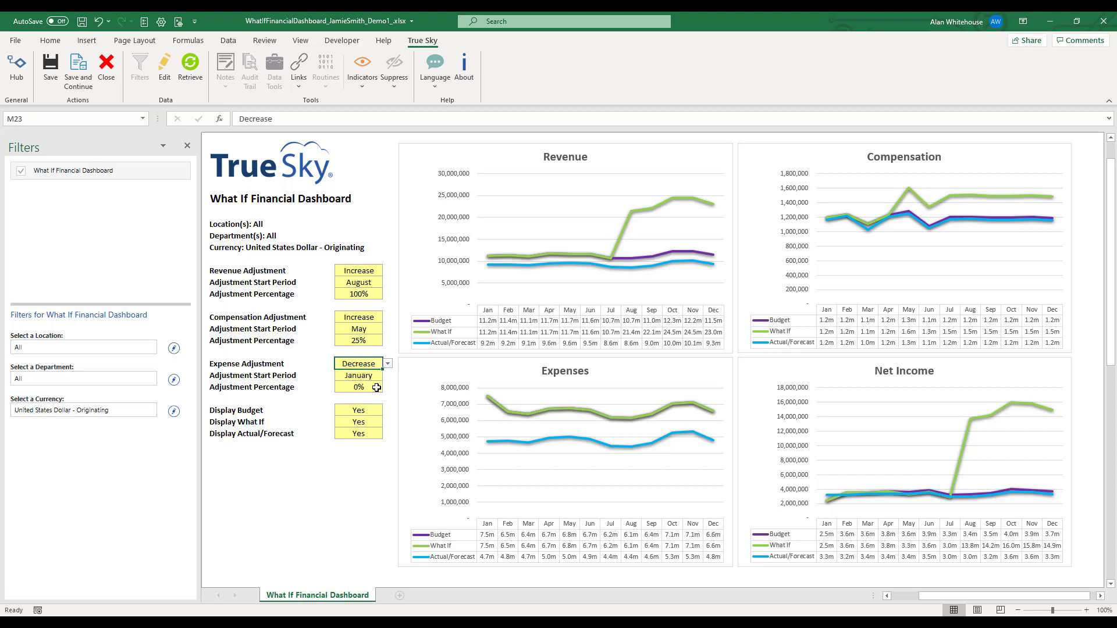
pyautogui.click(370, 376)
pyautogui.click(387, 375)
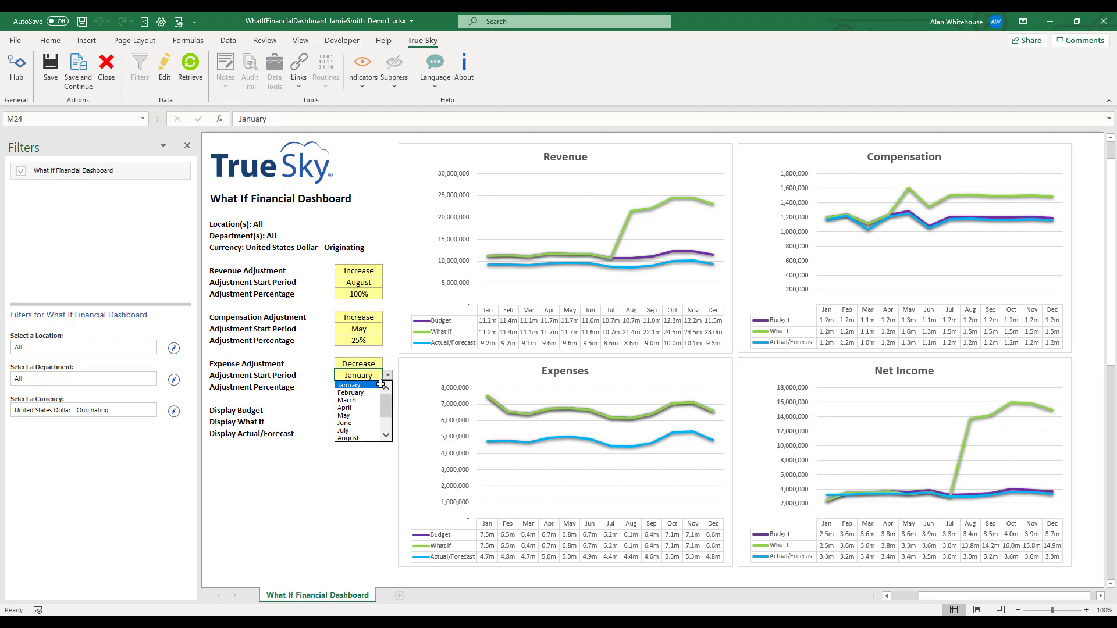
pyautogui.click(372, 392)
pyautogui.click(368, 388)
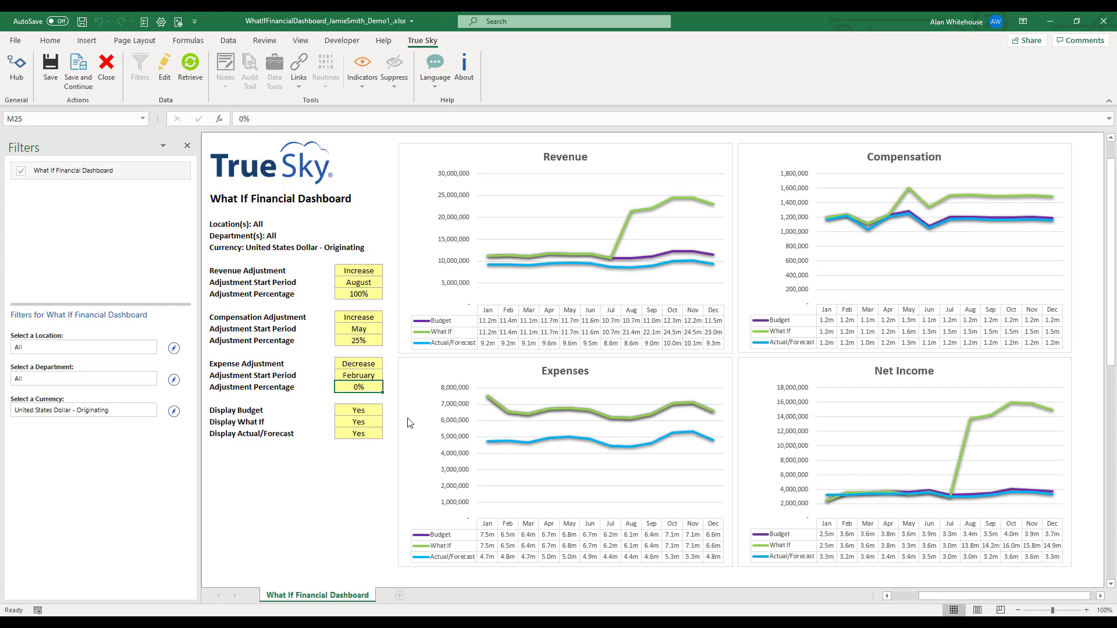
pyautogui.write('50')
pyautogui.press('Return')
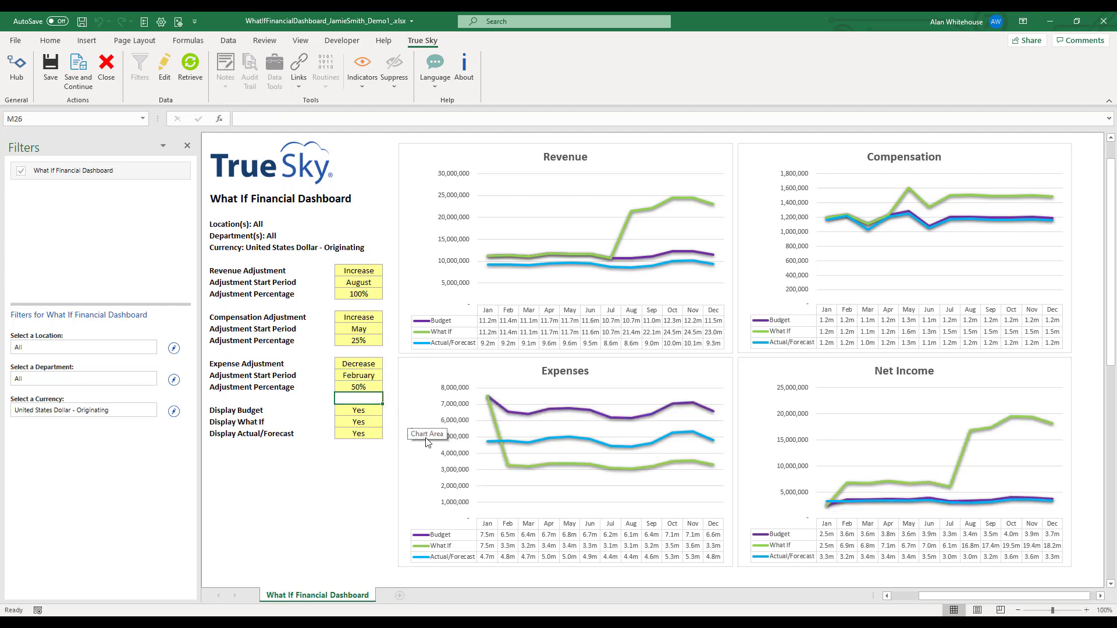